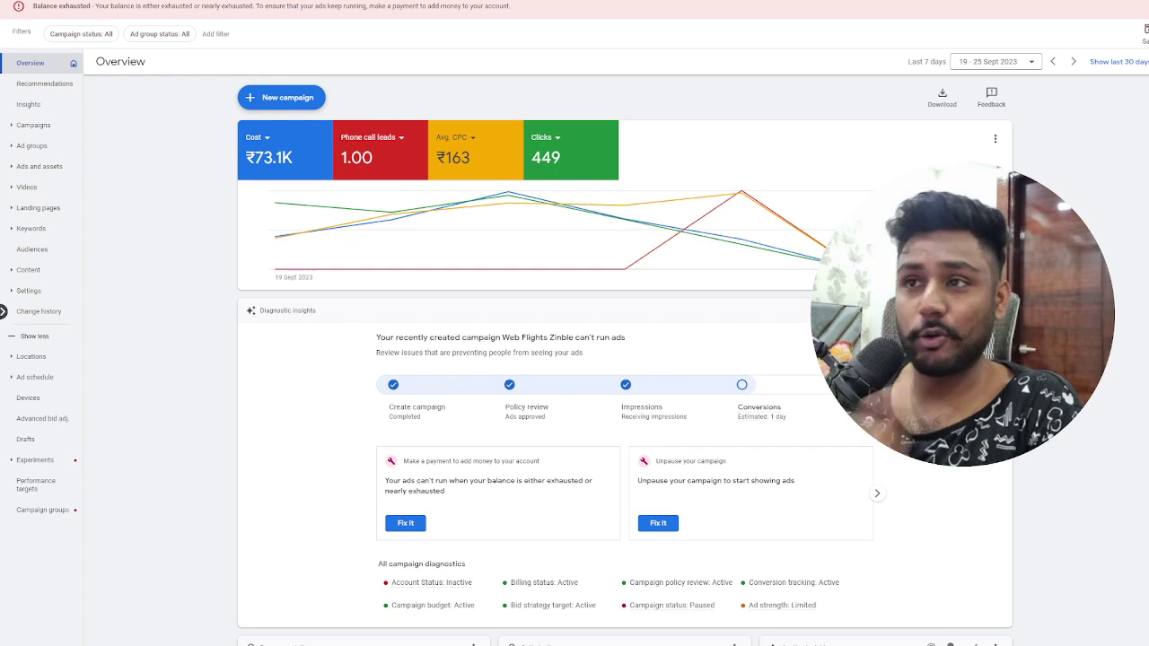
- Review the account overview, including the campaign diagnostics and the reporting date range options
mouse_move(431, 583)
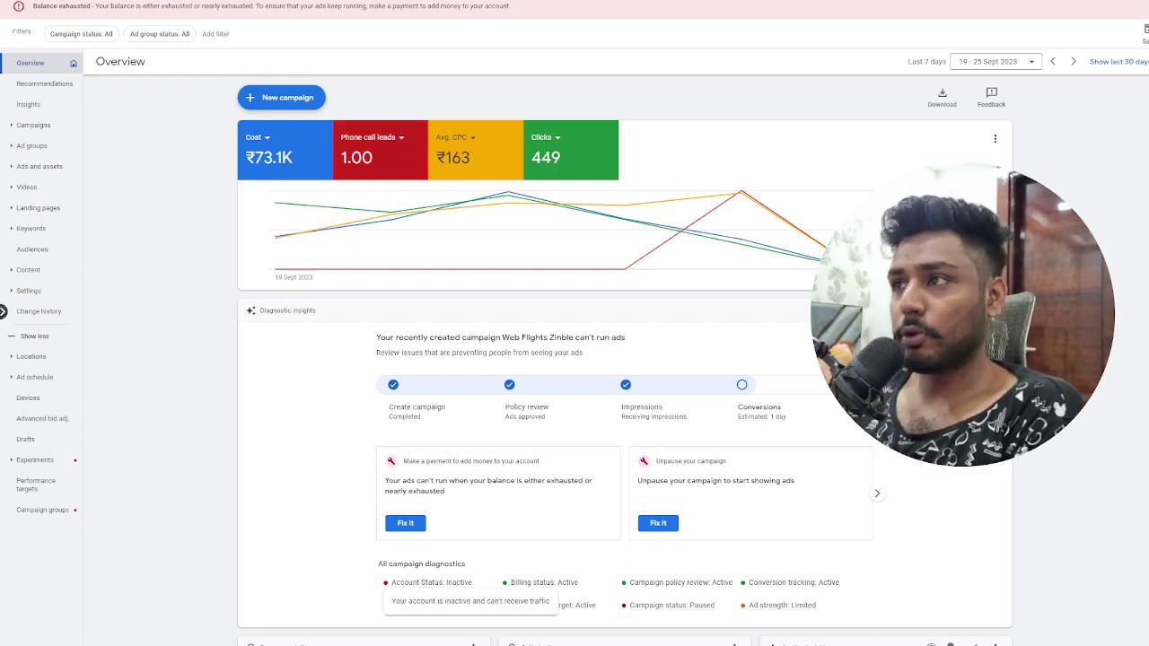
click(1004, 61)
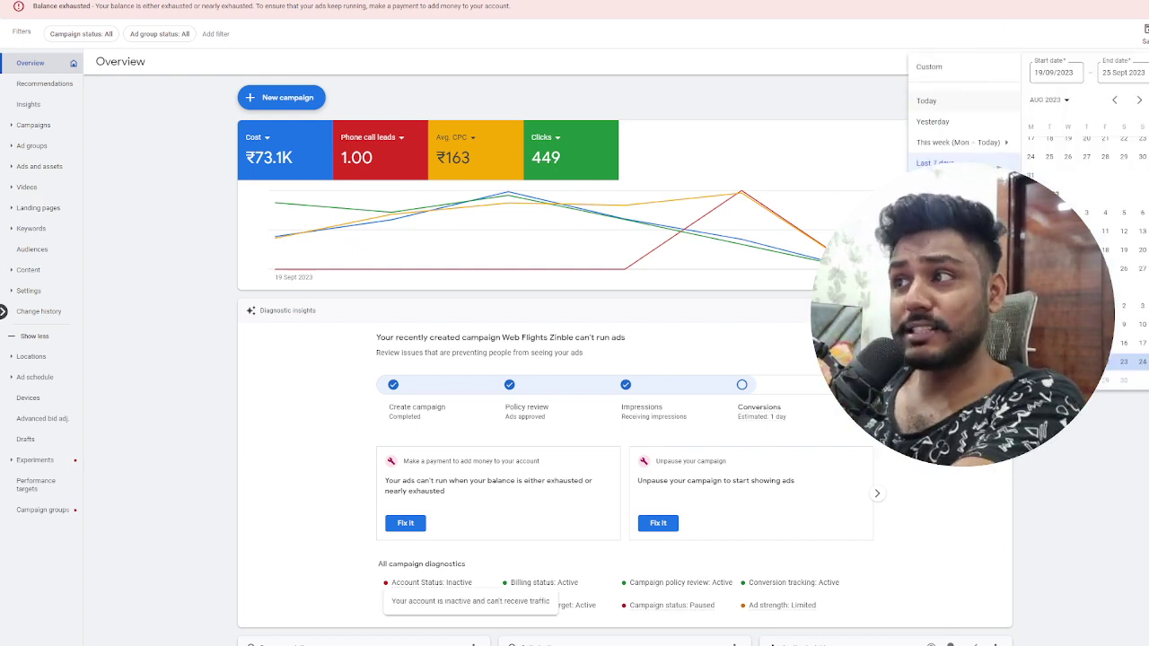
click(191, 332)
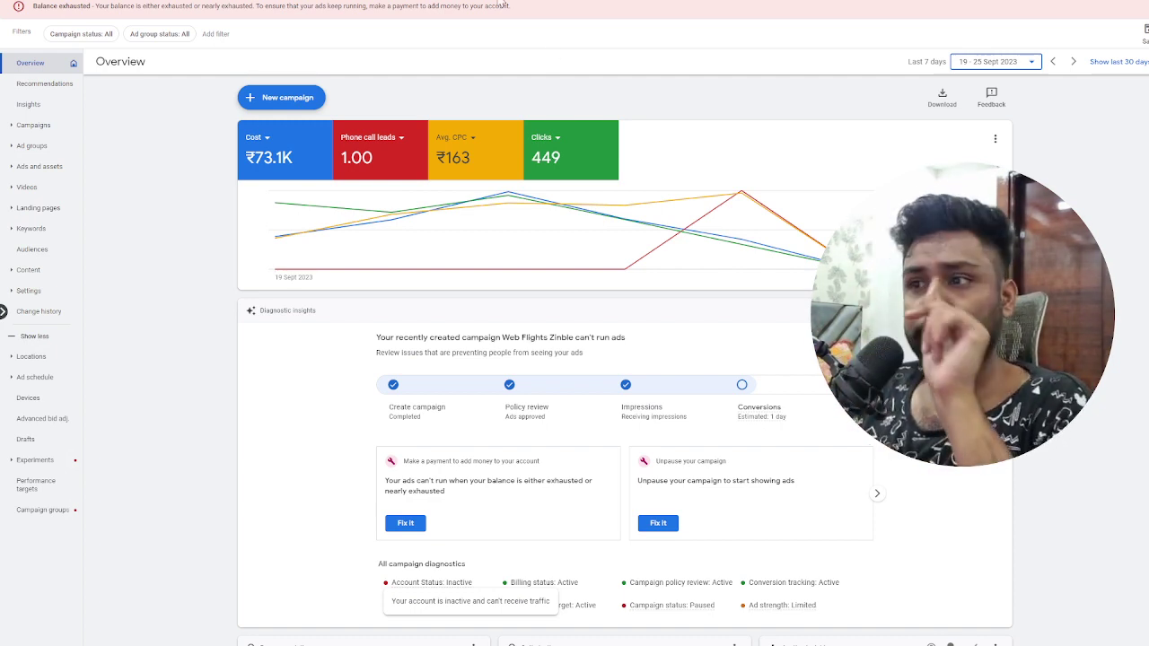
scroll(637, 238, down, 2)
scroll(638, 238, down, 6)
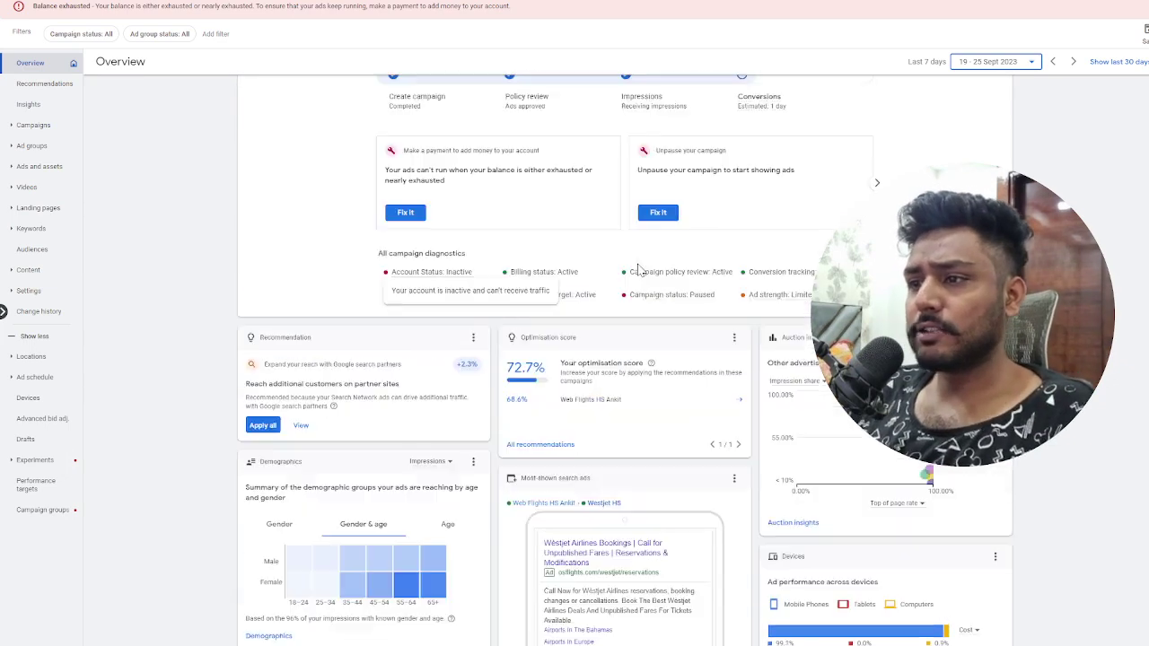
- Open the Westjet HS ad group in the enabled Web Flights campaign and show its overview
click(41, 146)
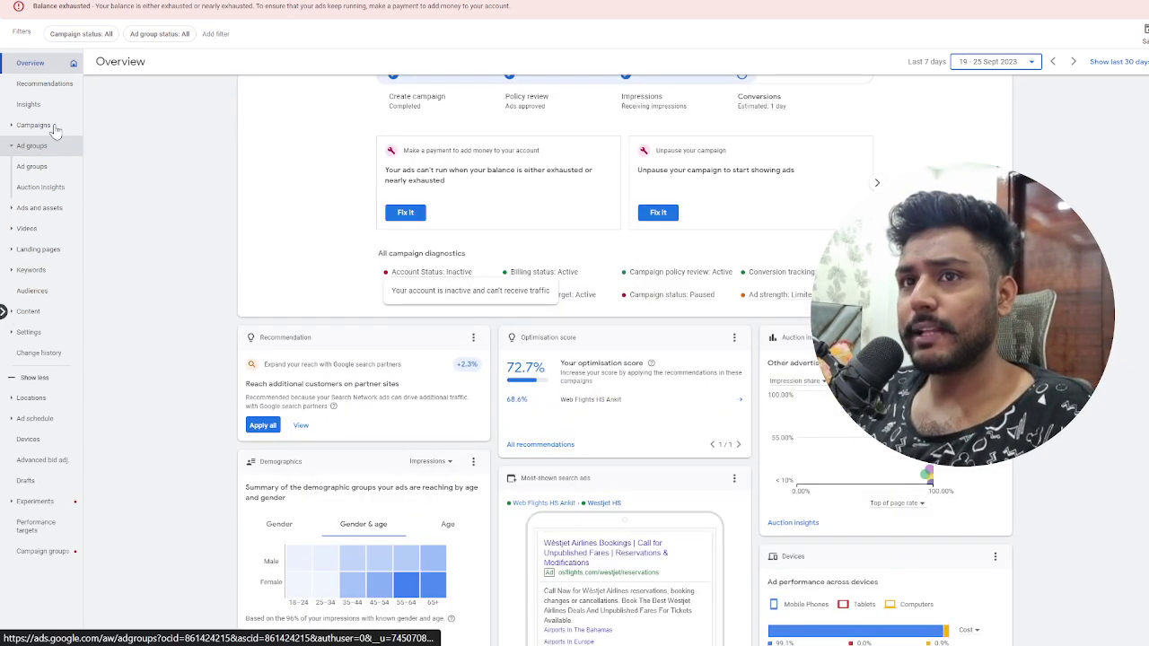
click(79, 131)
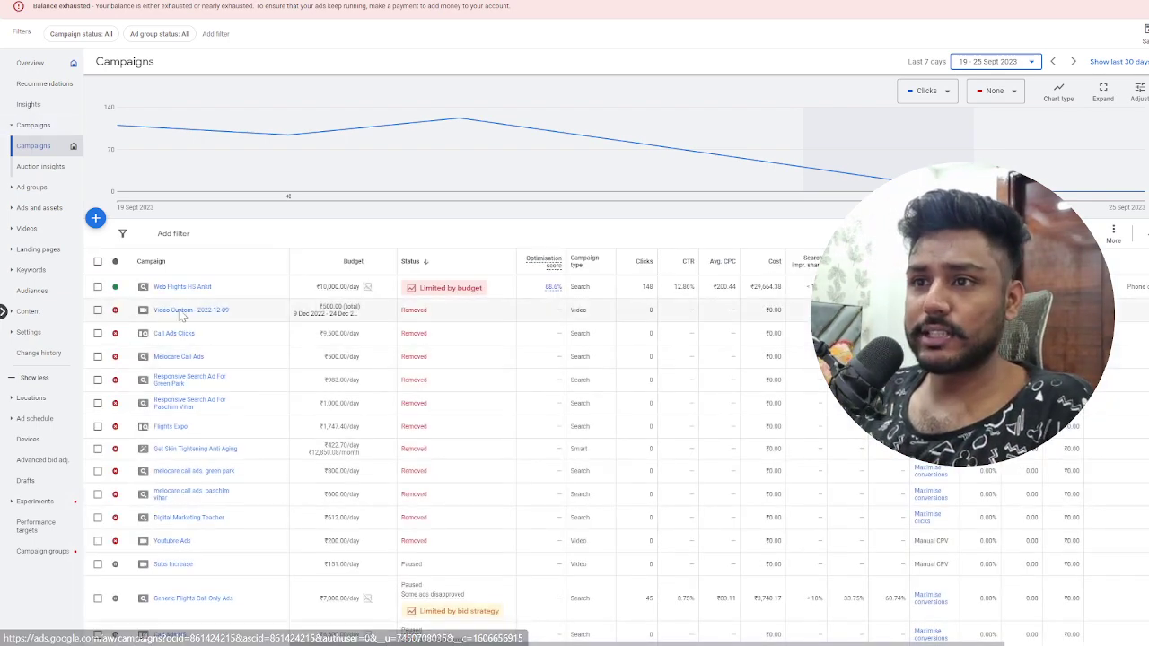
click(182, 287)
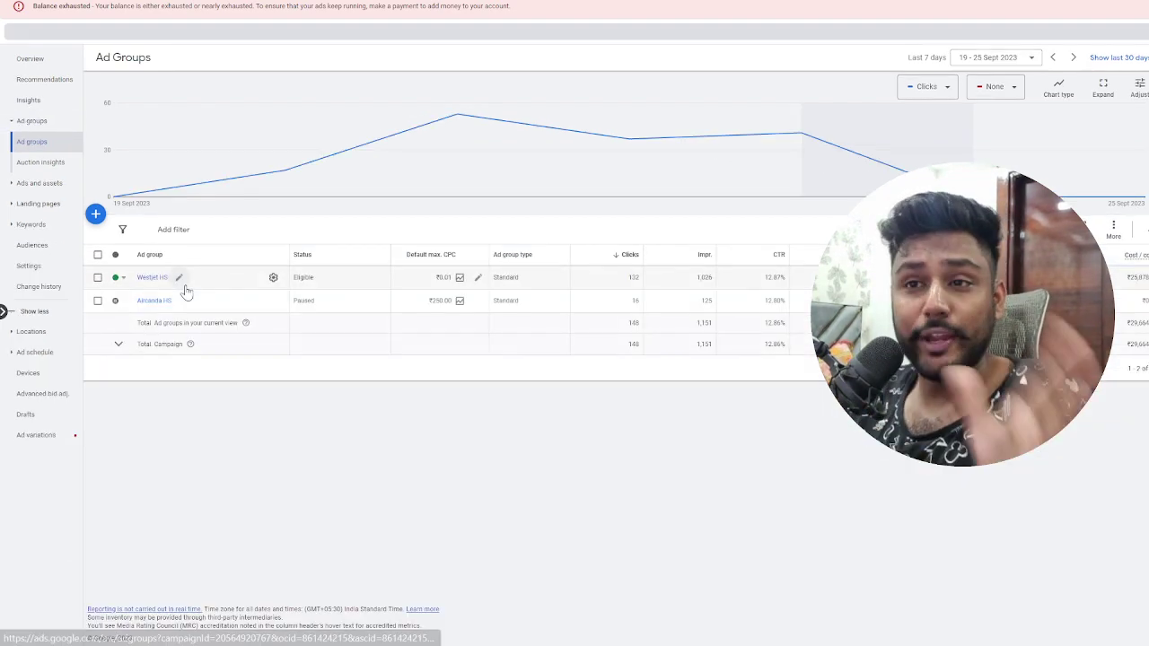
click(149, 280)
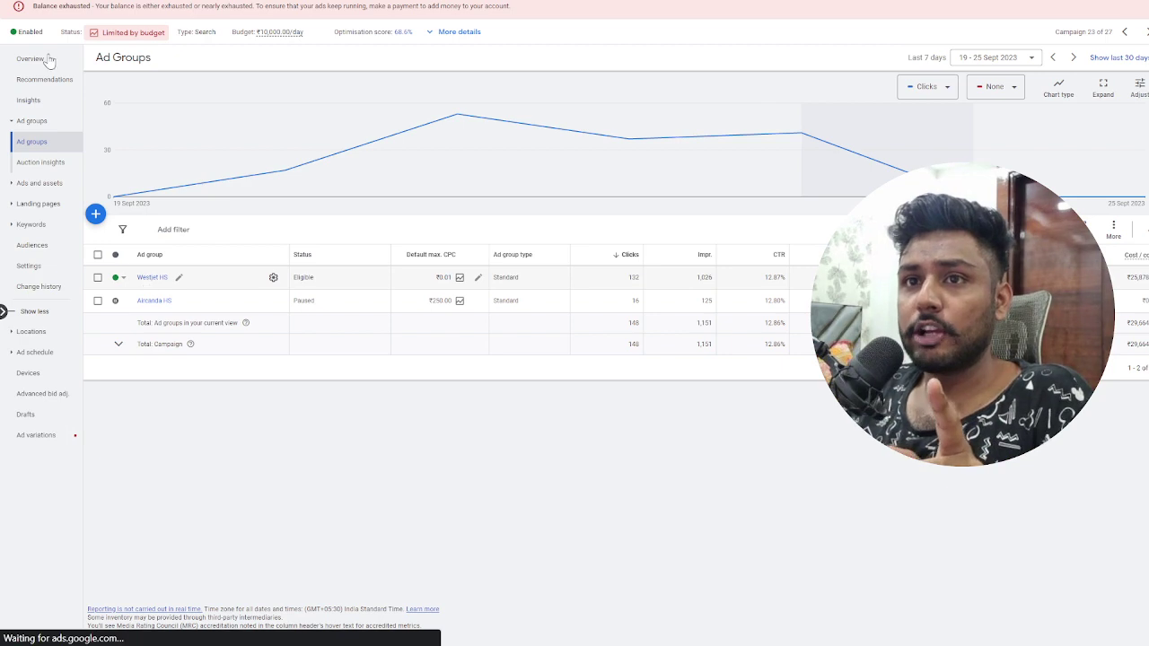
click(41, 61)
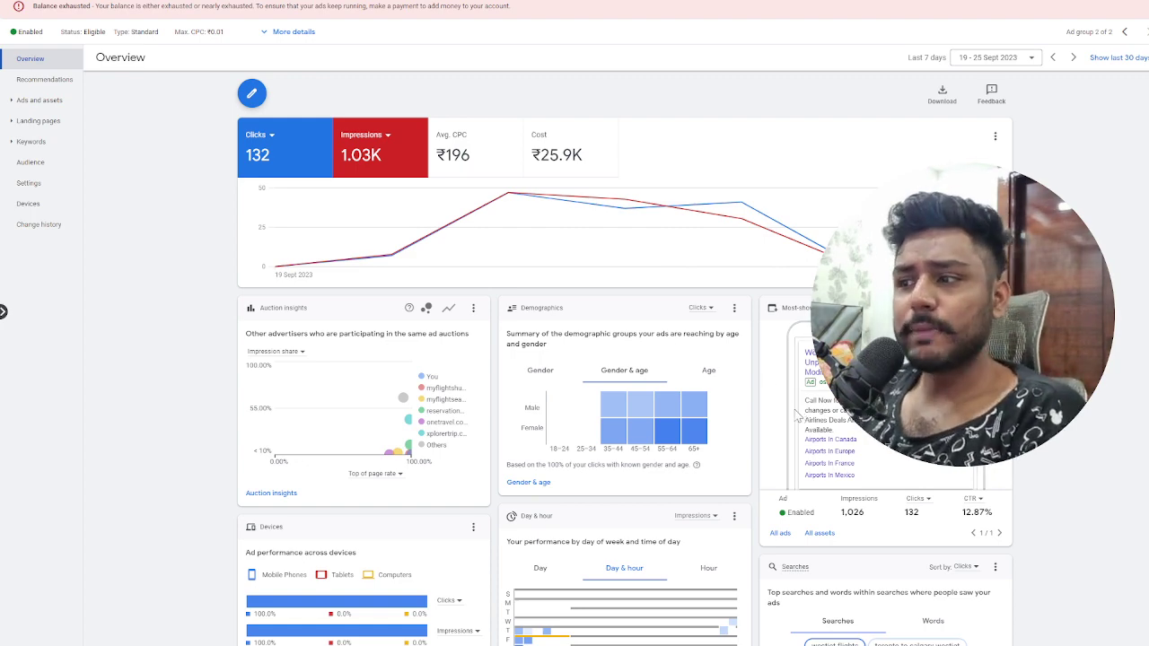
- Examine the ad group overview: clicks and impressions, auction insights of competing advertisers, keyword performance, top searches and average CPC
scroll(799, 413, down, 1)
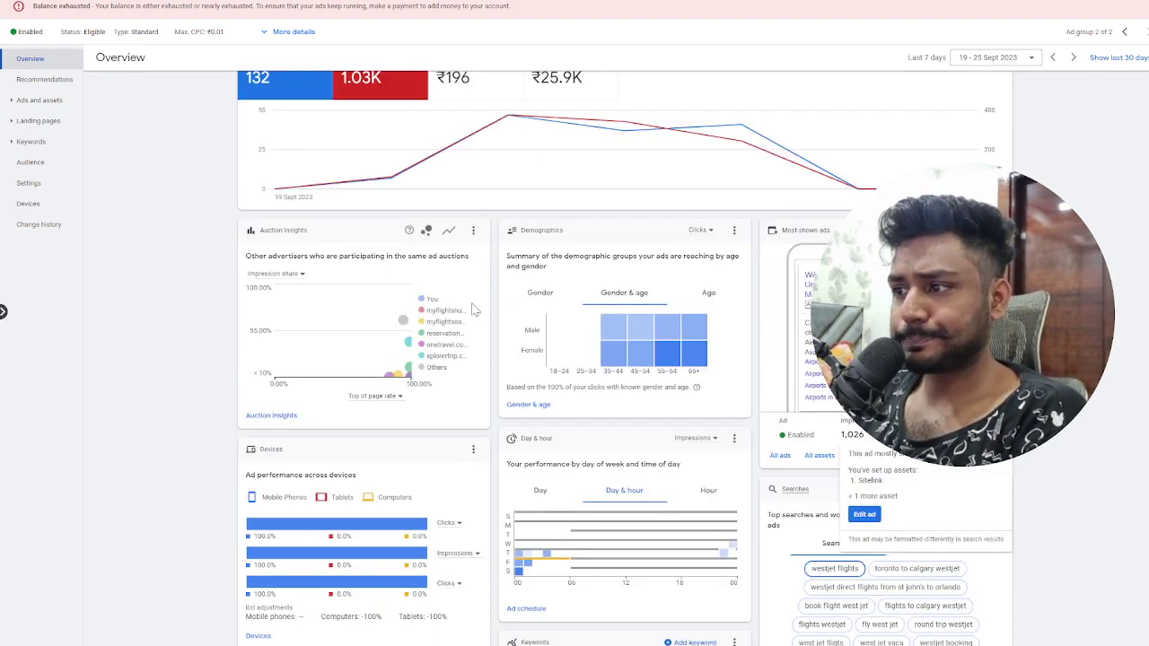
scroll(422, 135, up, 1)
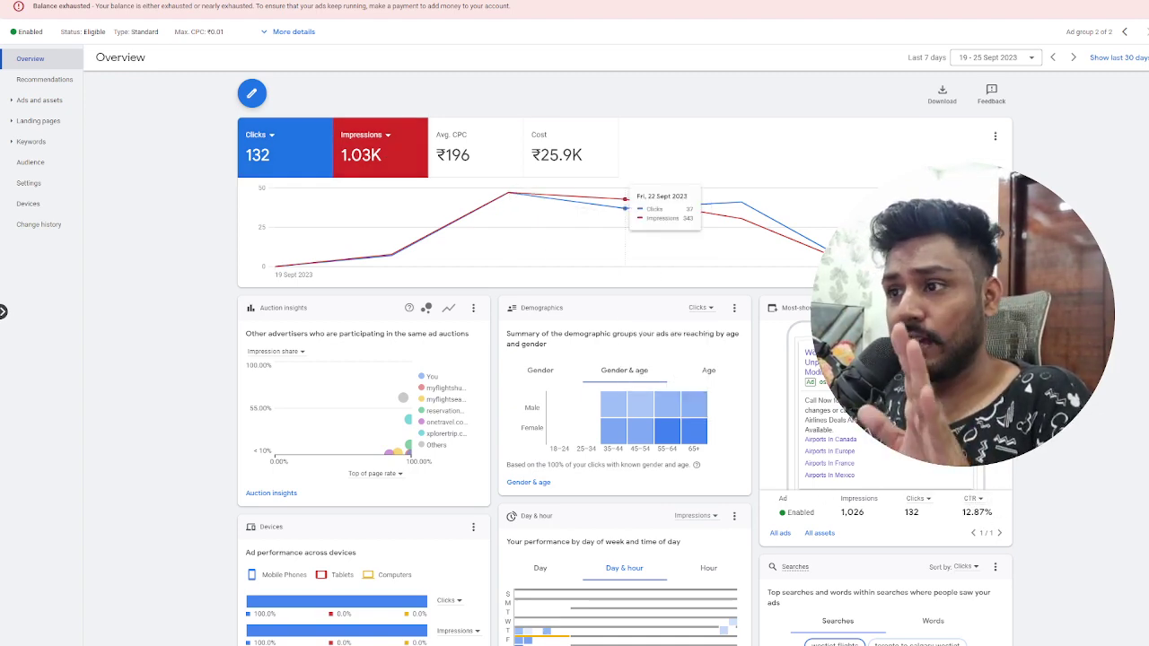
scroll(569, 423, down, 3)
mouse_move(812, 337)
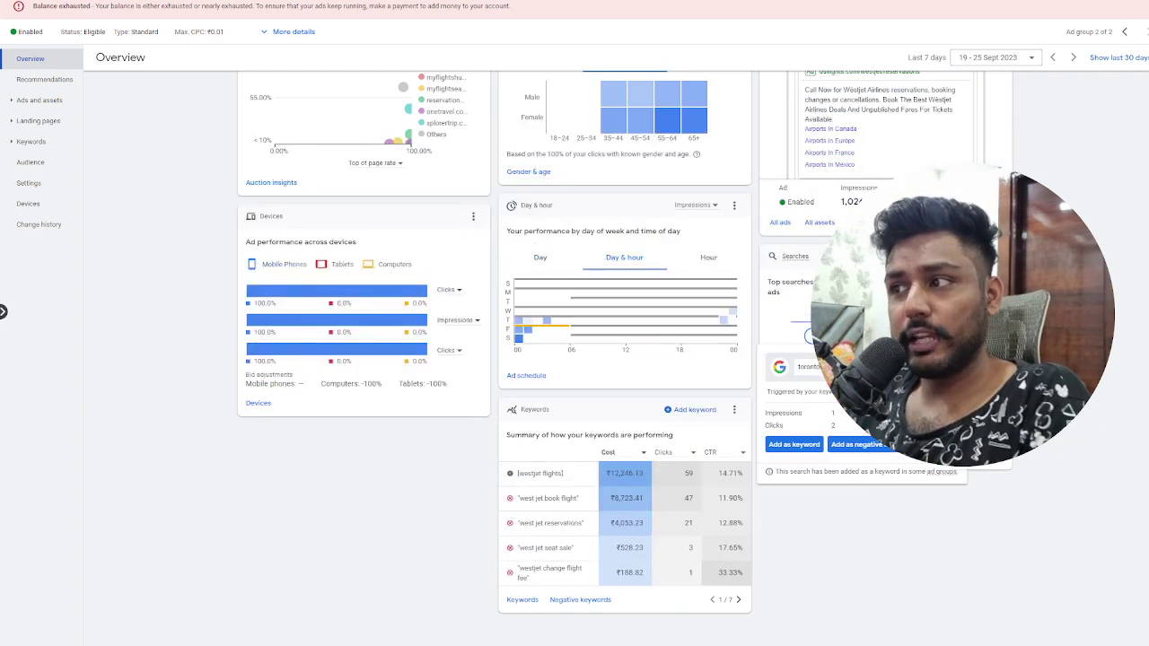
mouse_move(813, 373)
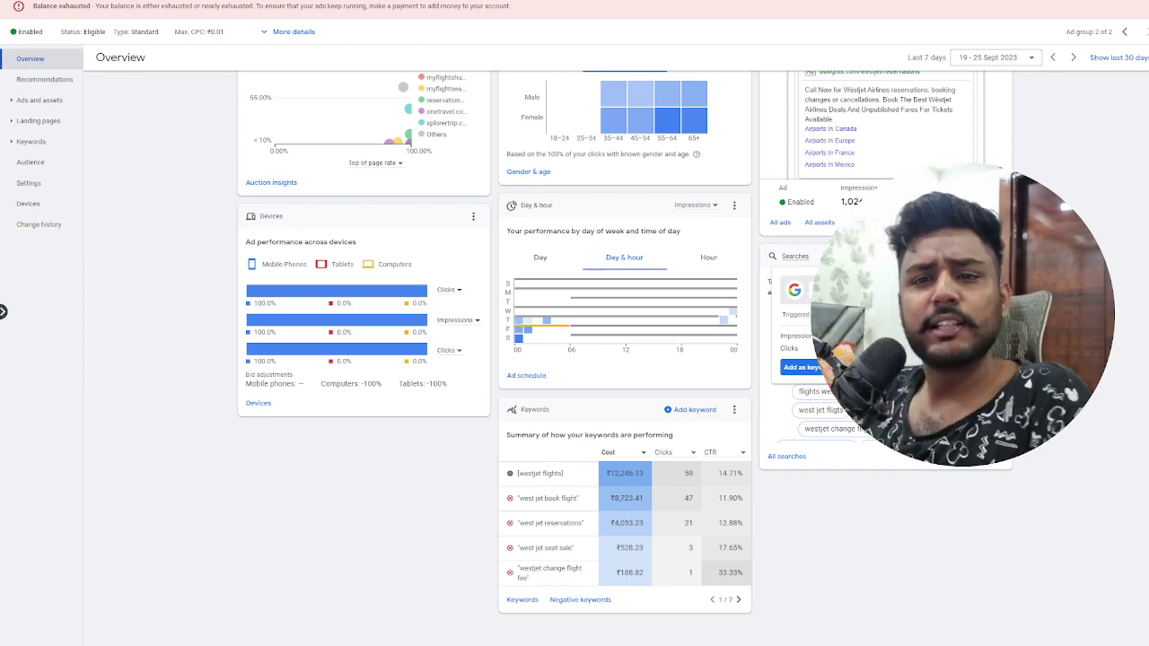
scroll(1118, 323, up, 2)
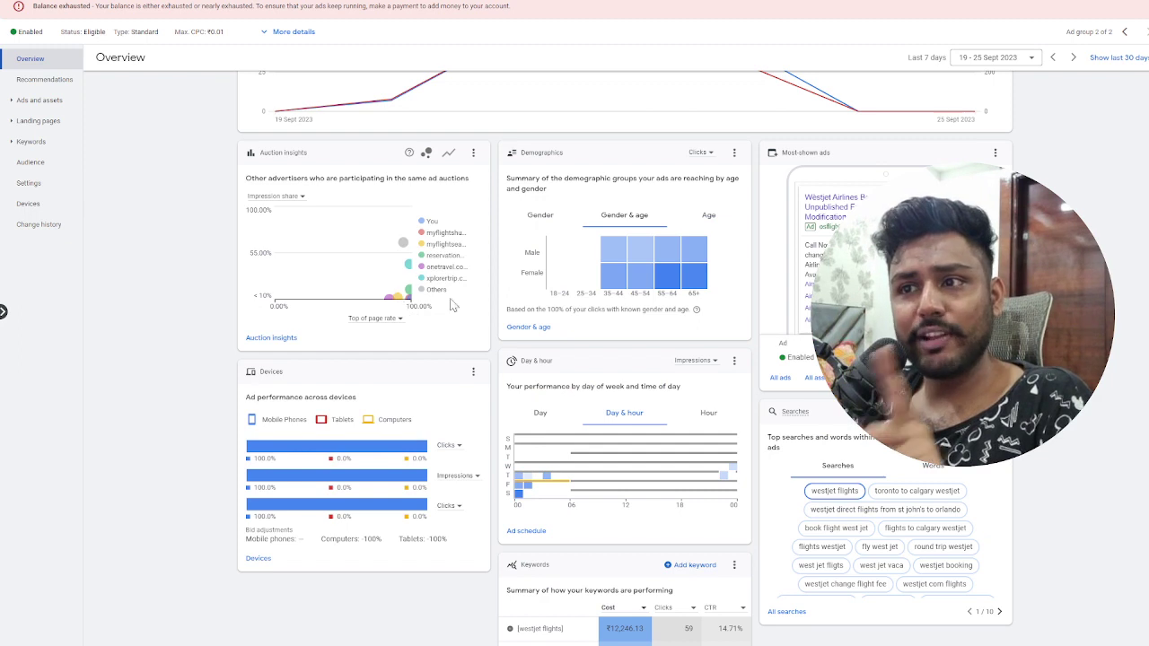
mouse_move(403, 249)
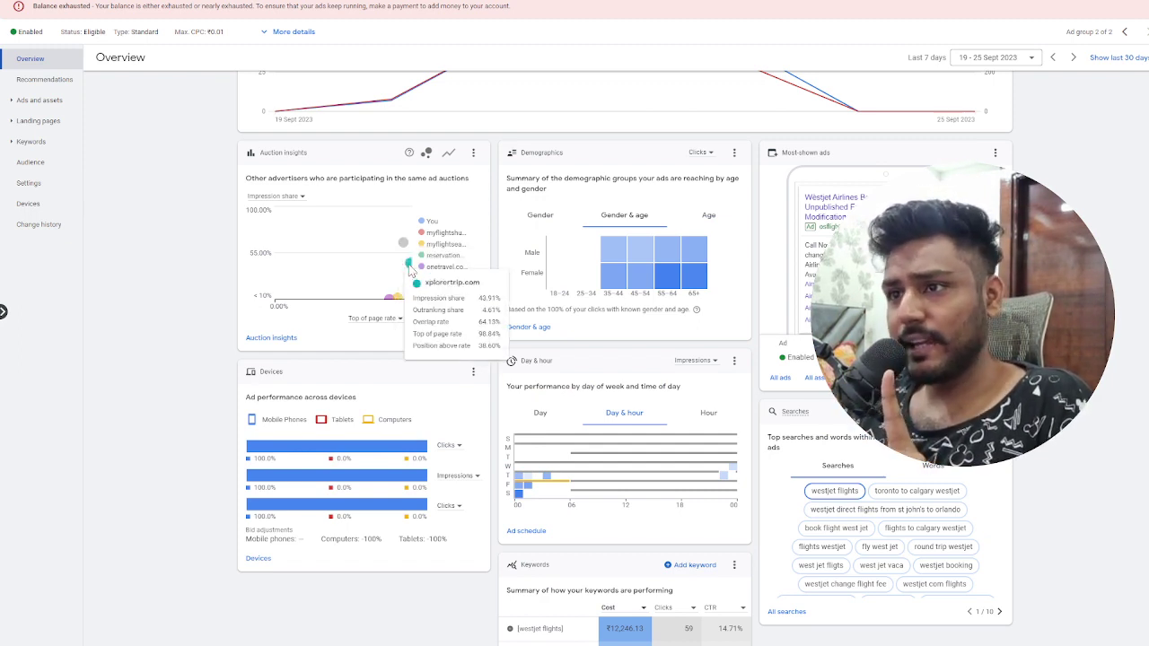
mouse_move(411, 291)
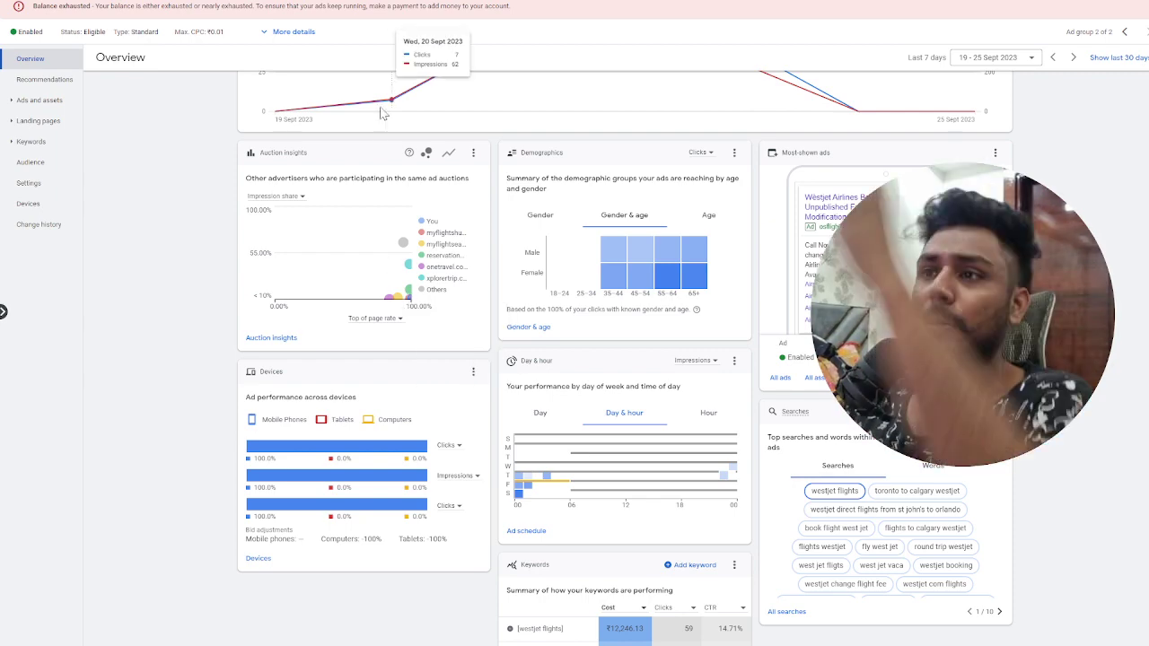
scroll(431, 190, up, 2)
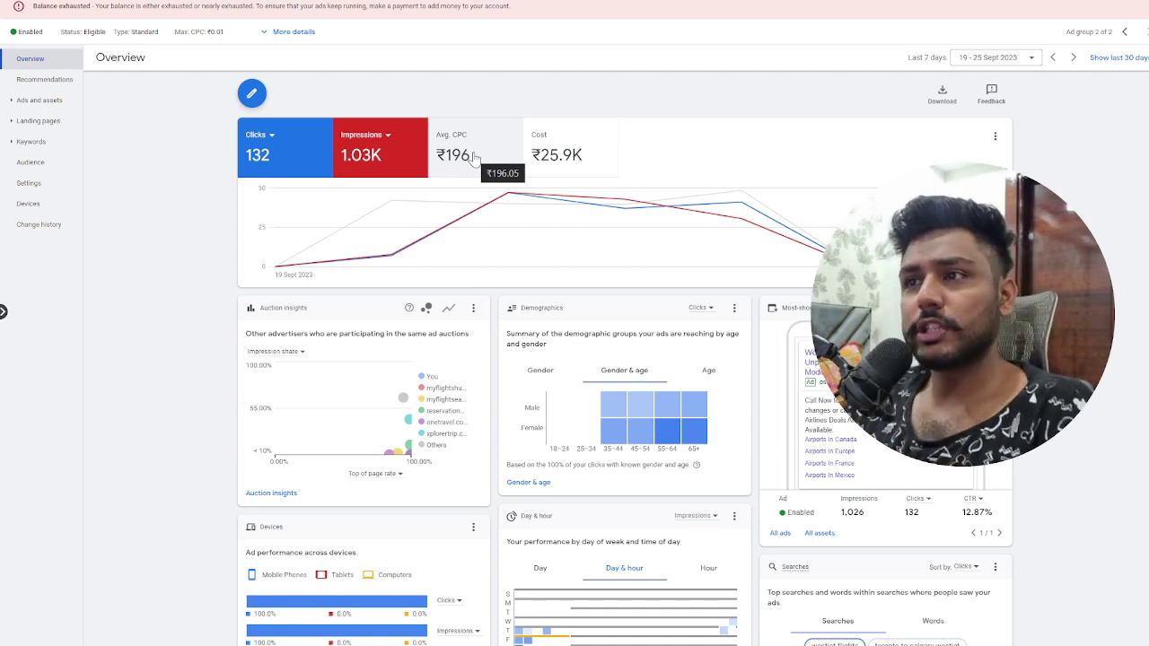
- View the ad group's search keywords and open Keyword Planner
click(36, 142)
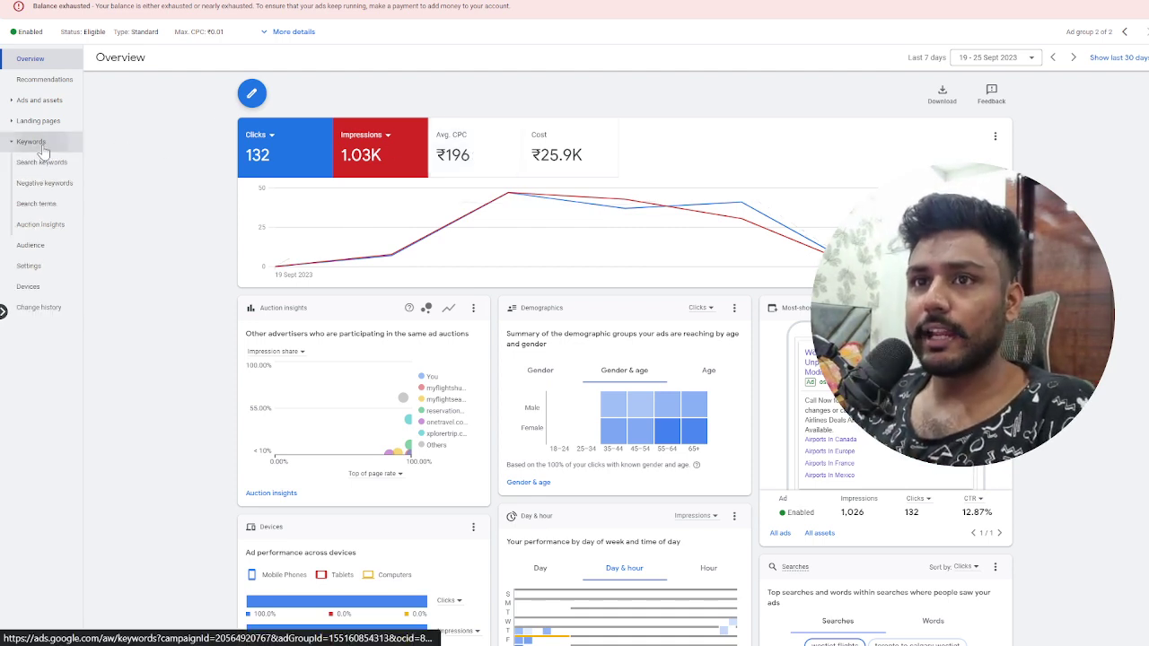
click(41, 160)
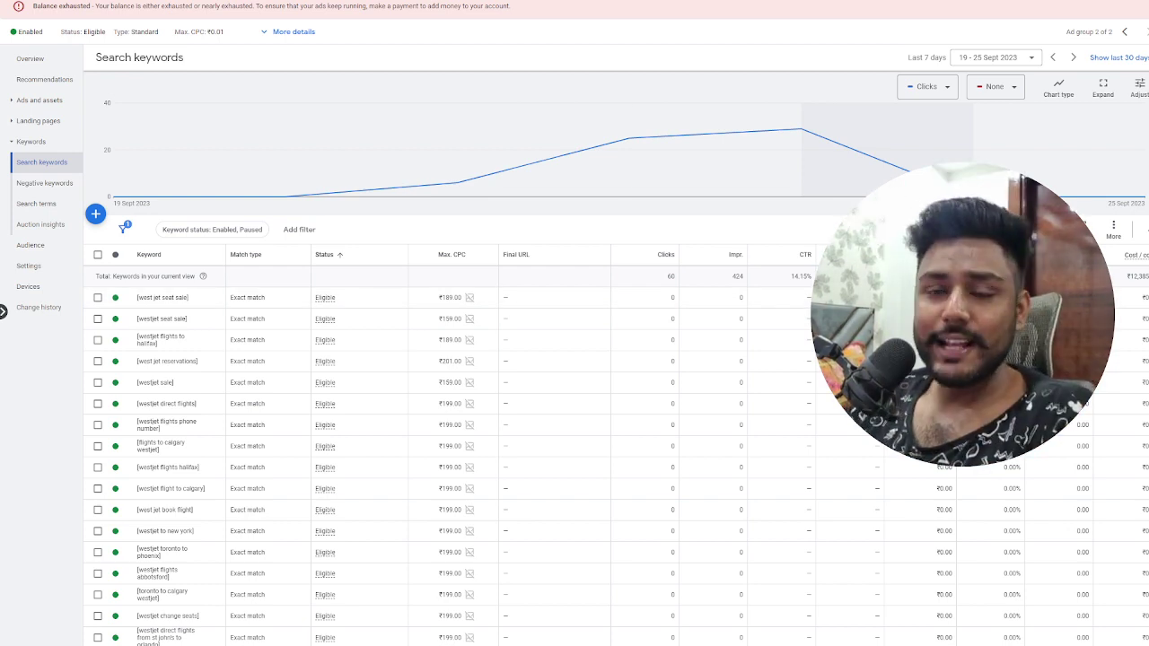
click(1012, 9)
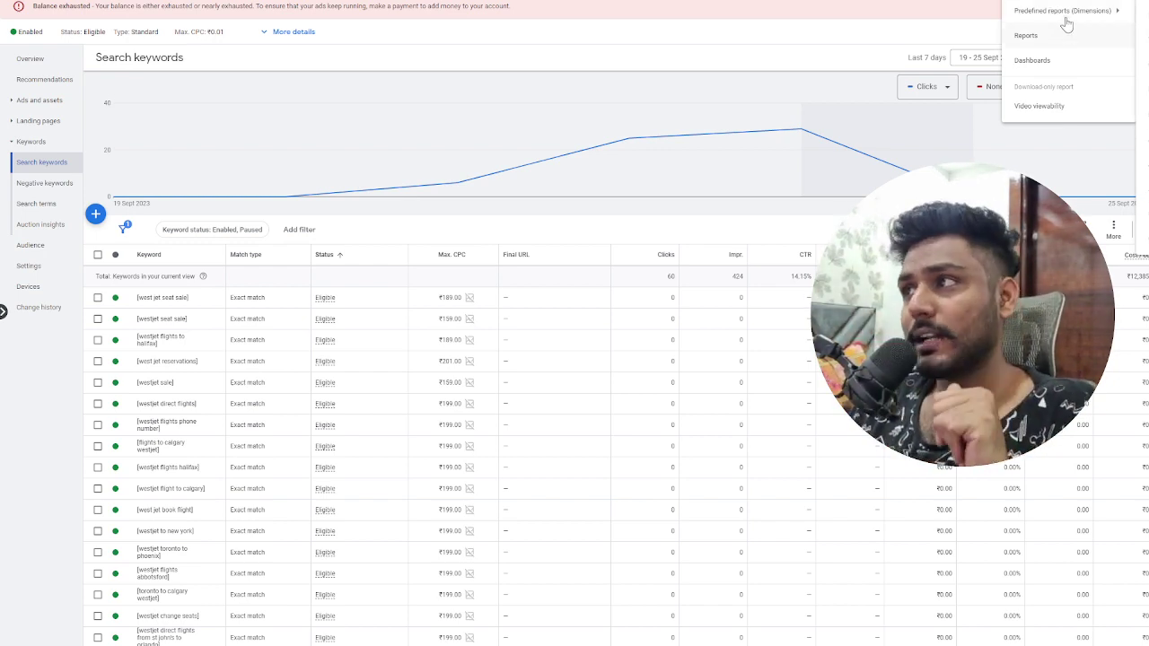
click(1078, 9)
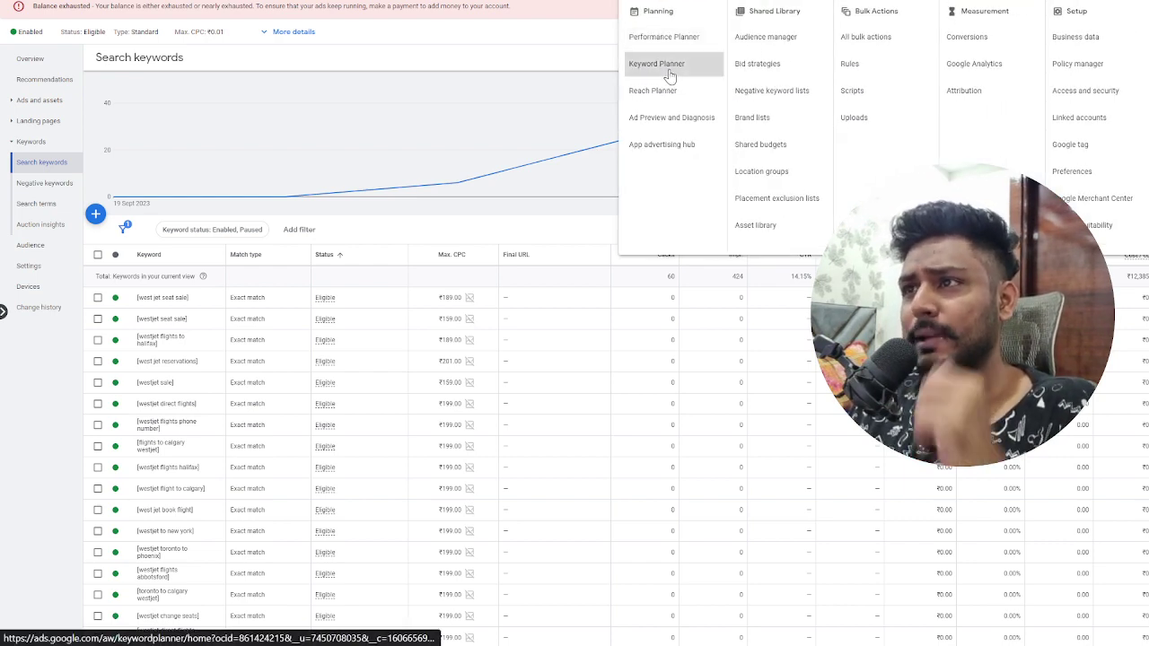
click(669, 70)
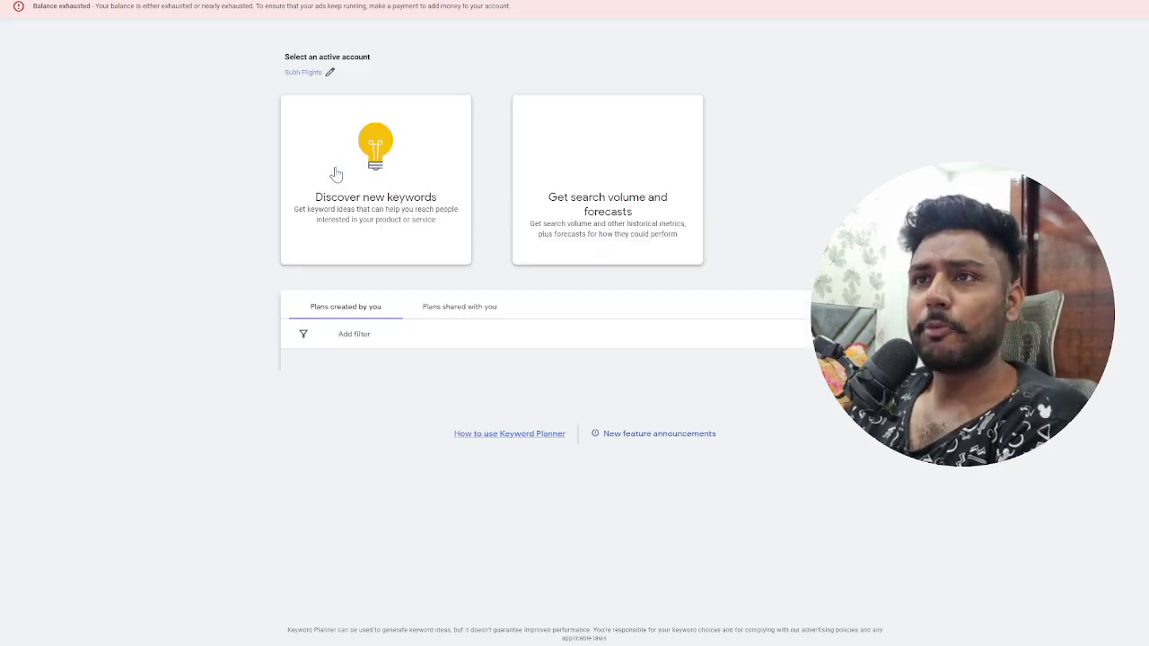
- Get search volume and forecasts for the keywords "westjet deals", "westjet rewards" and "westjet cancellations", one per line
click(632, 203)
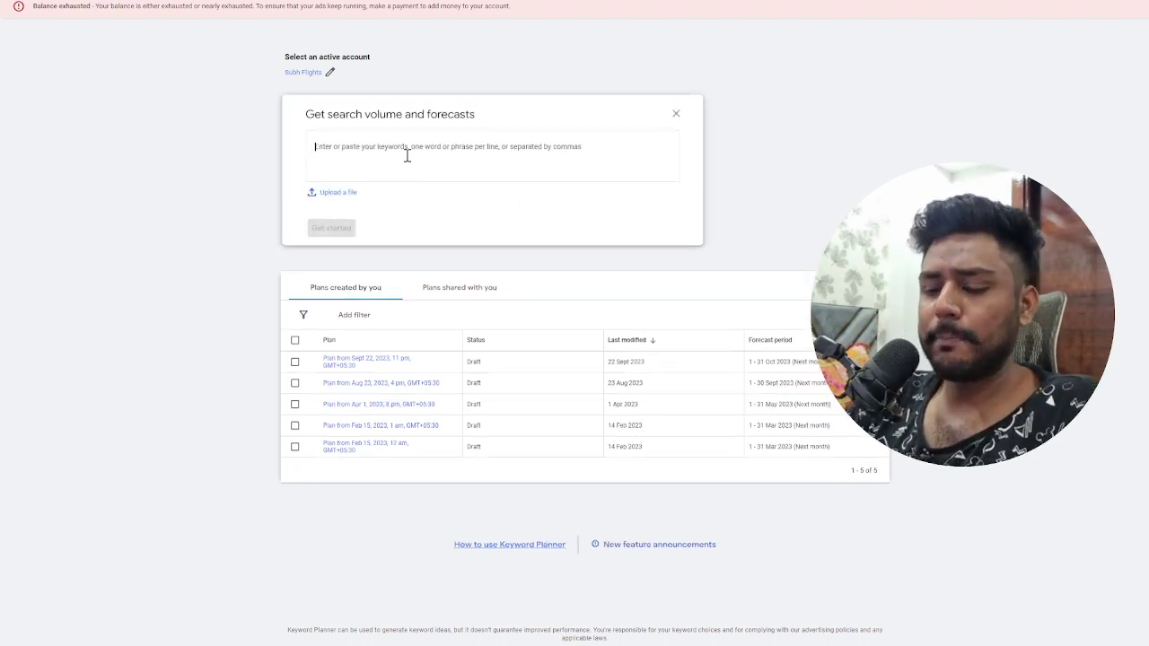
text(west)
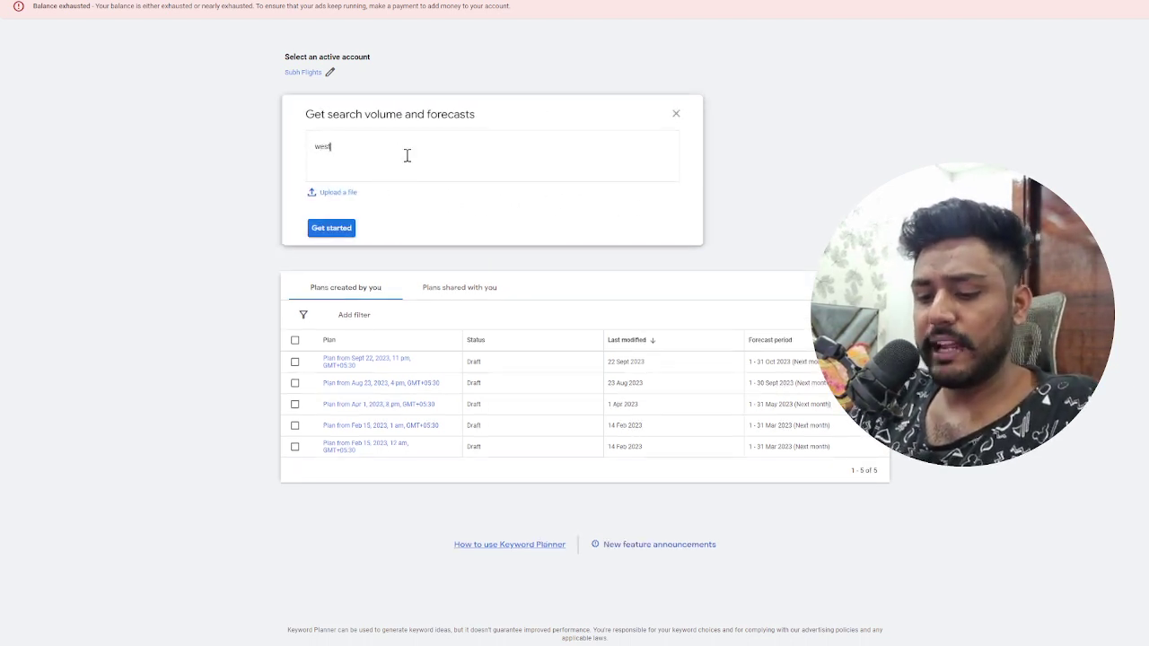
text(jet deals)
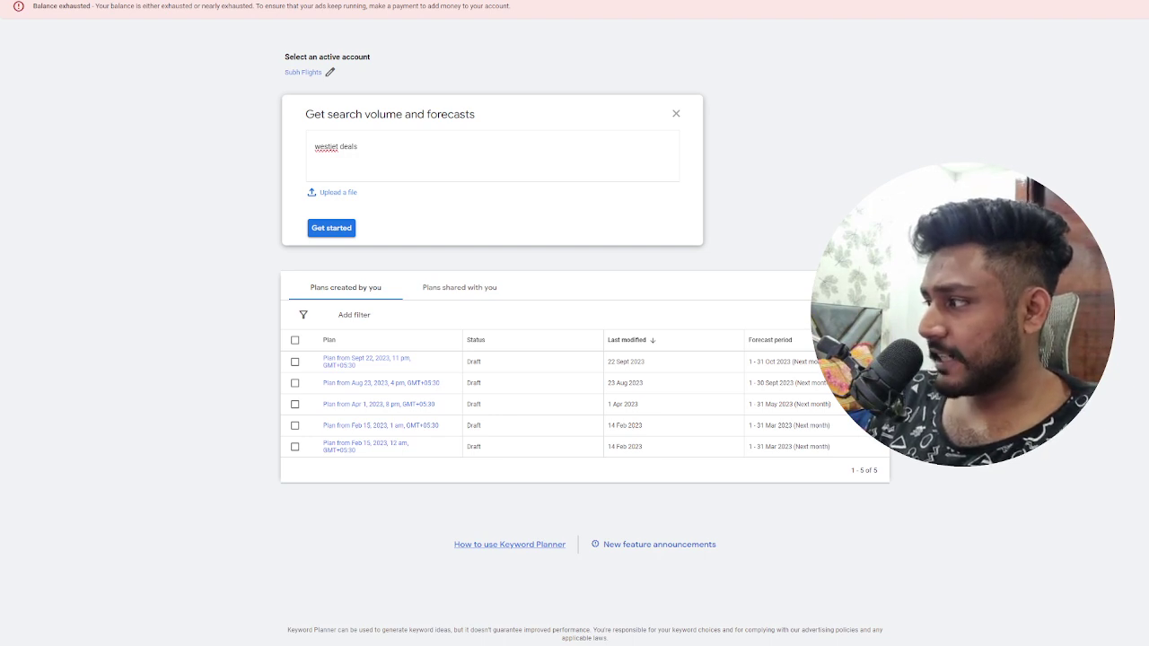
click(380, 146)
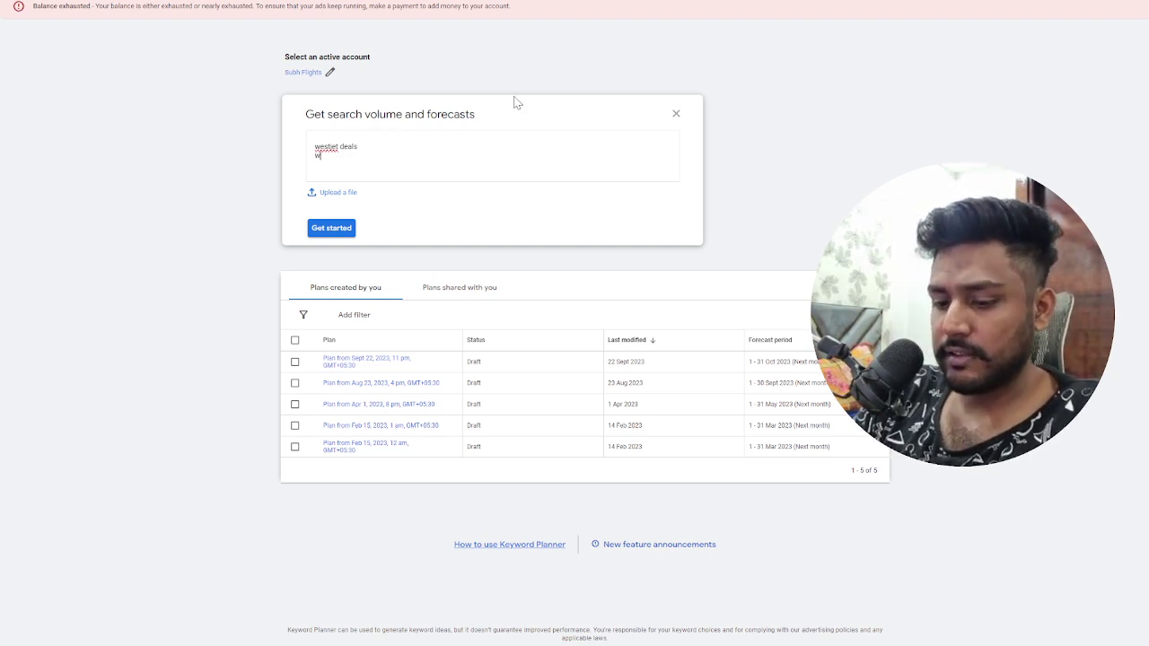
text(westjet rewards)
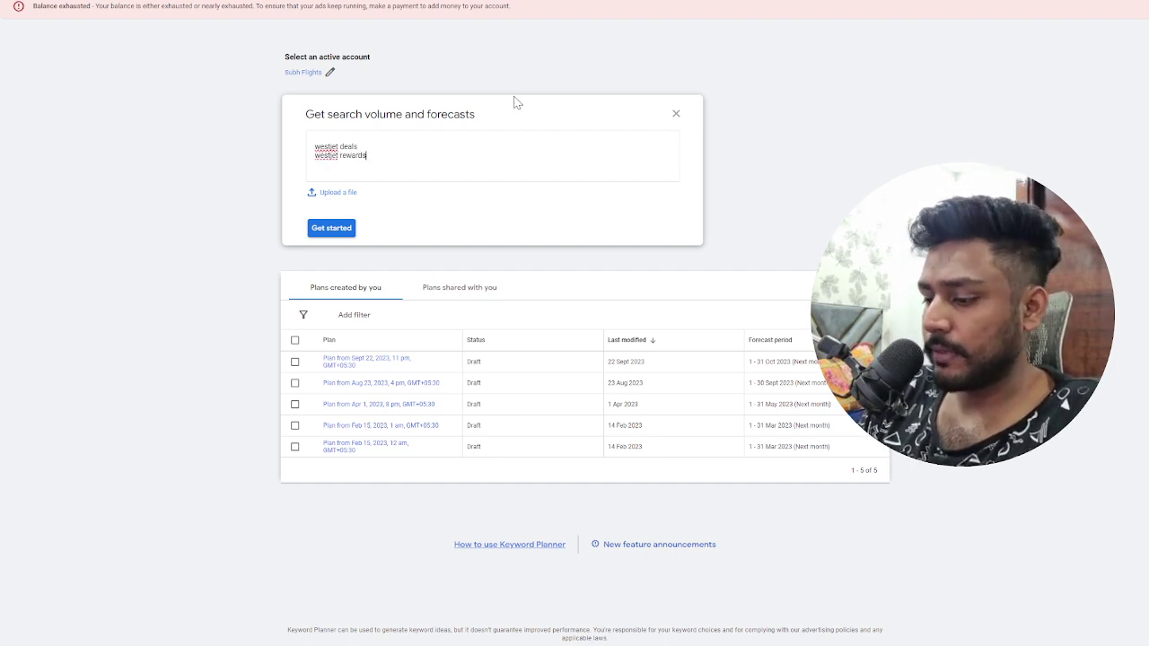
key(Return)
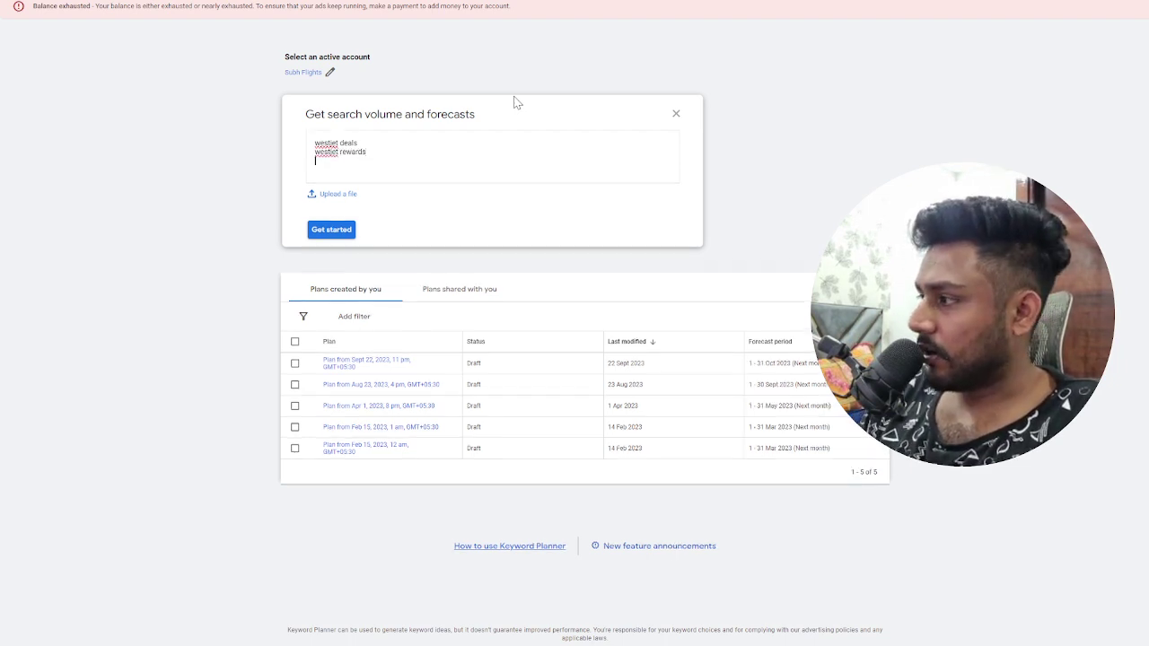
text(w)
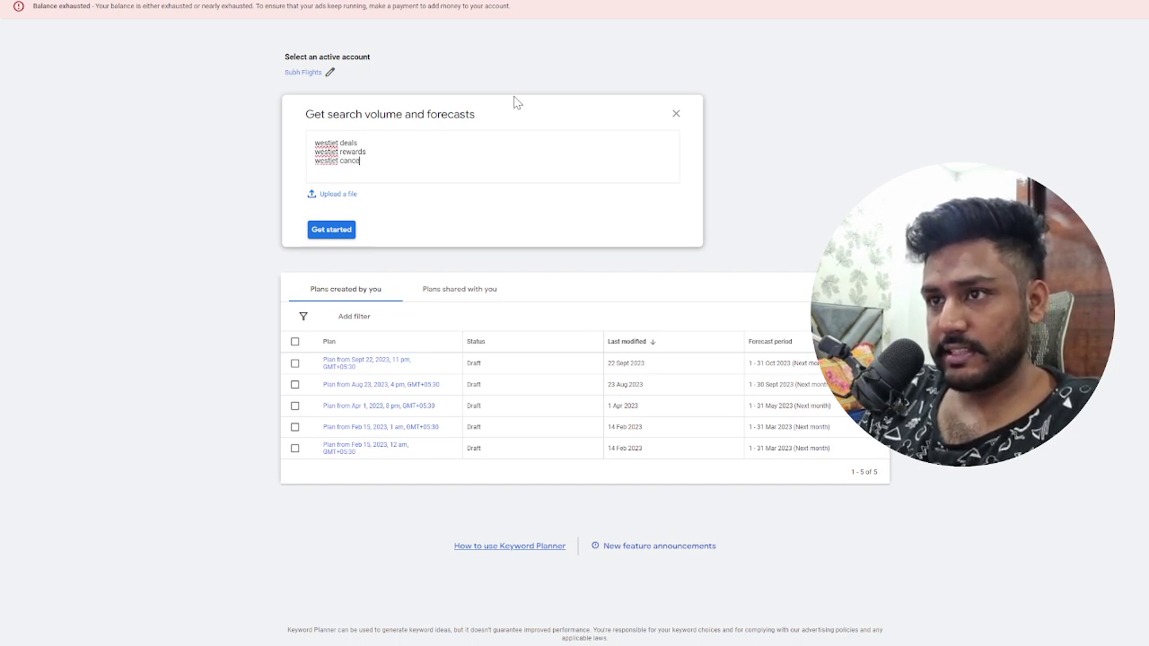
text(estjet cancellations)
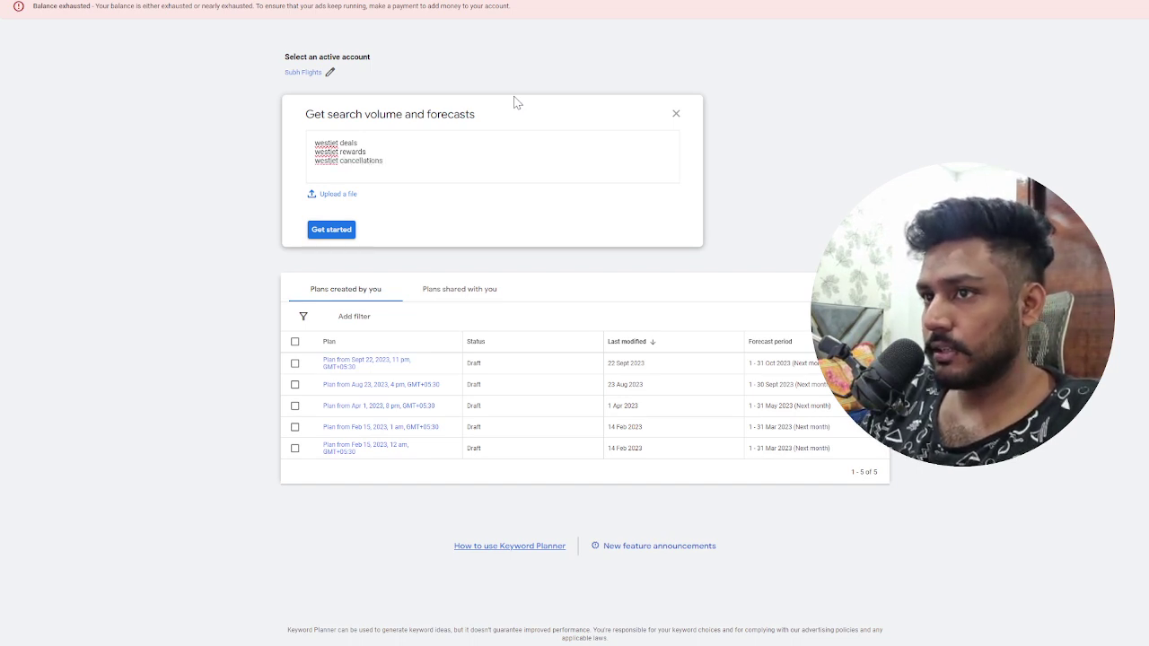
key(Return)
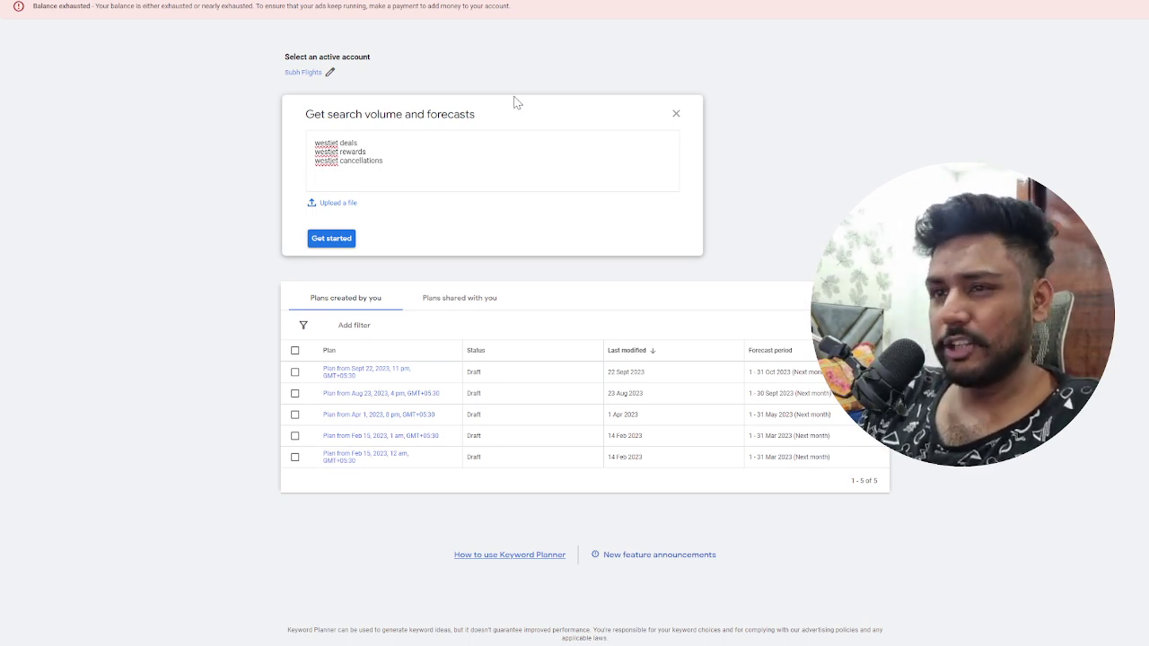
click(337, 239)
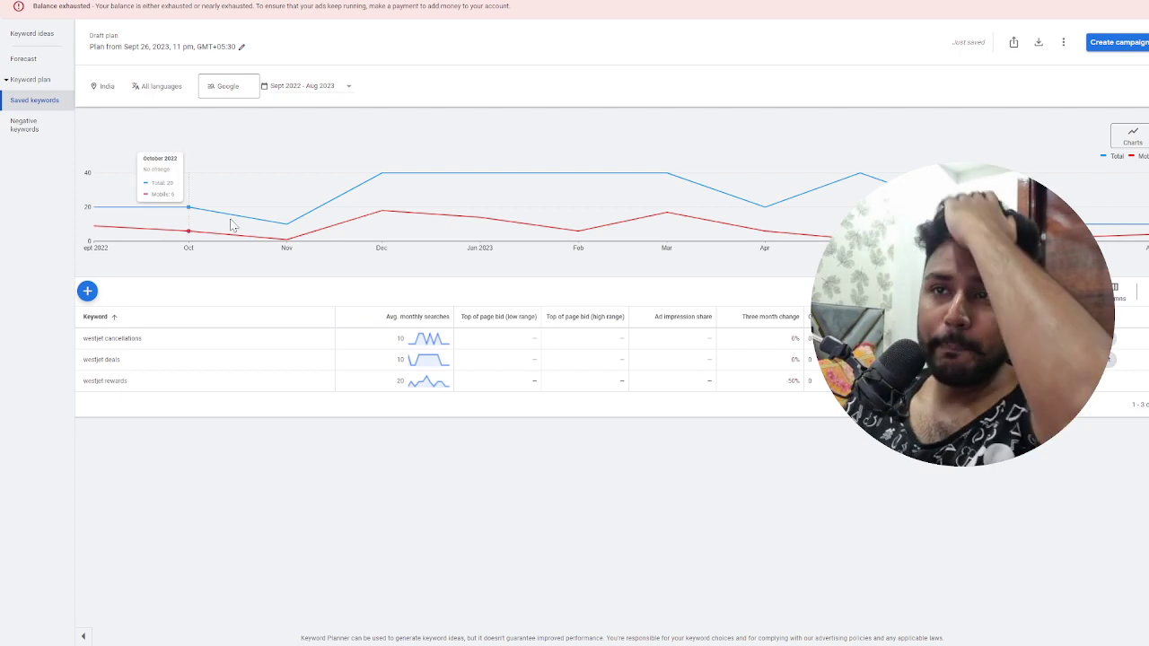
- Replace the plan's target location with Canada and United States, and save the locations
click(107, 87)
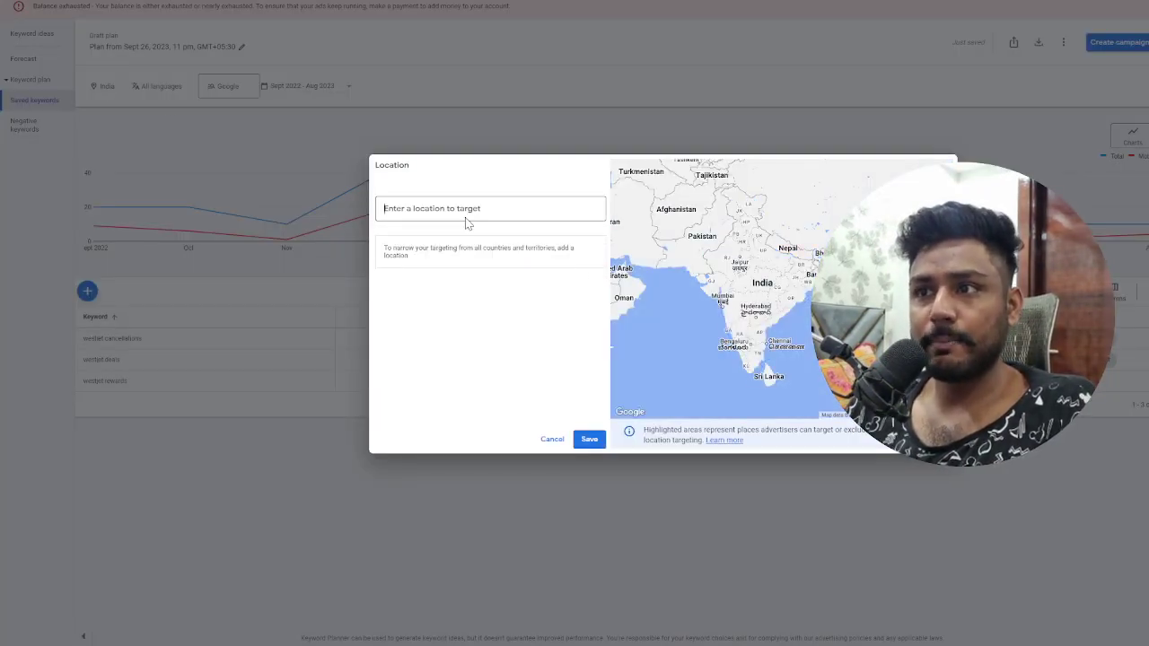
text(canada)
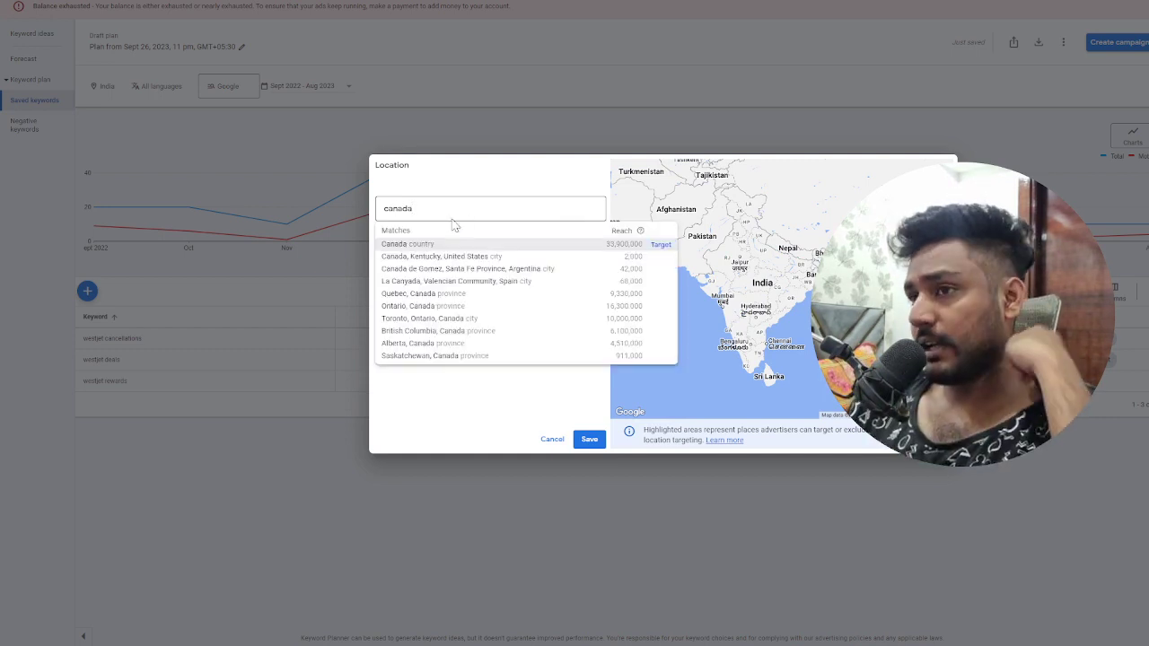
click(660, 246)
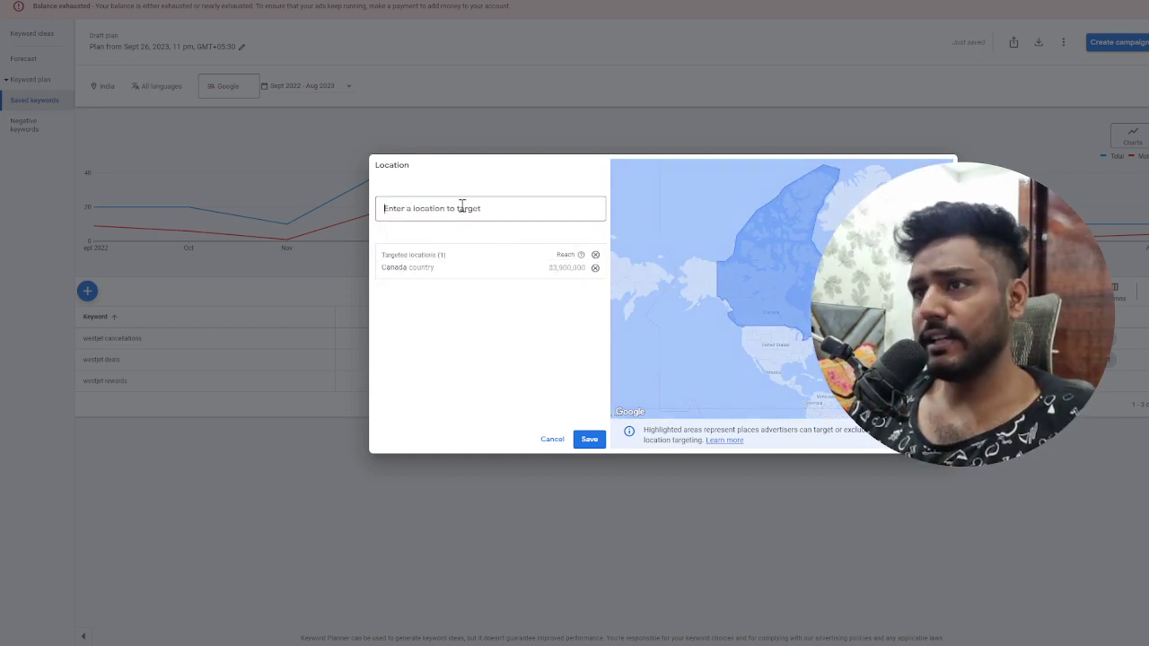
text(united)
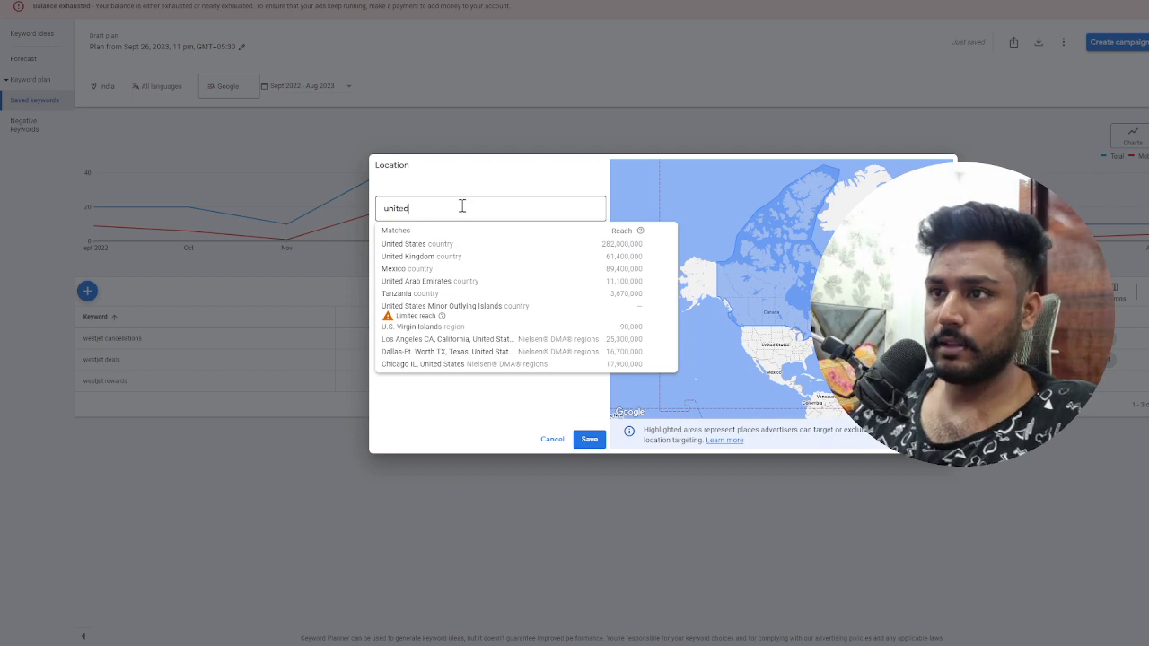
mouse_move(447, 244)
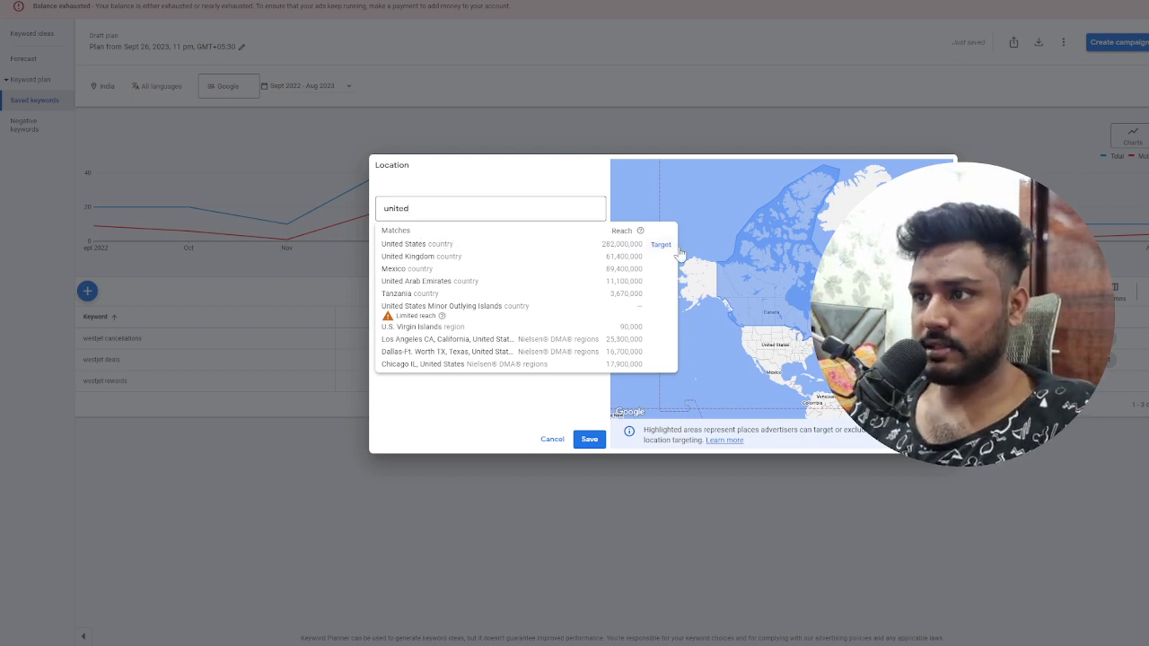
click(675, 249)
click(589, 439)
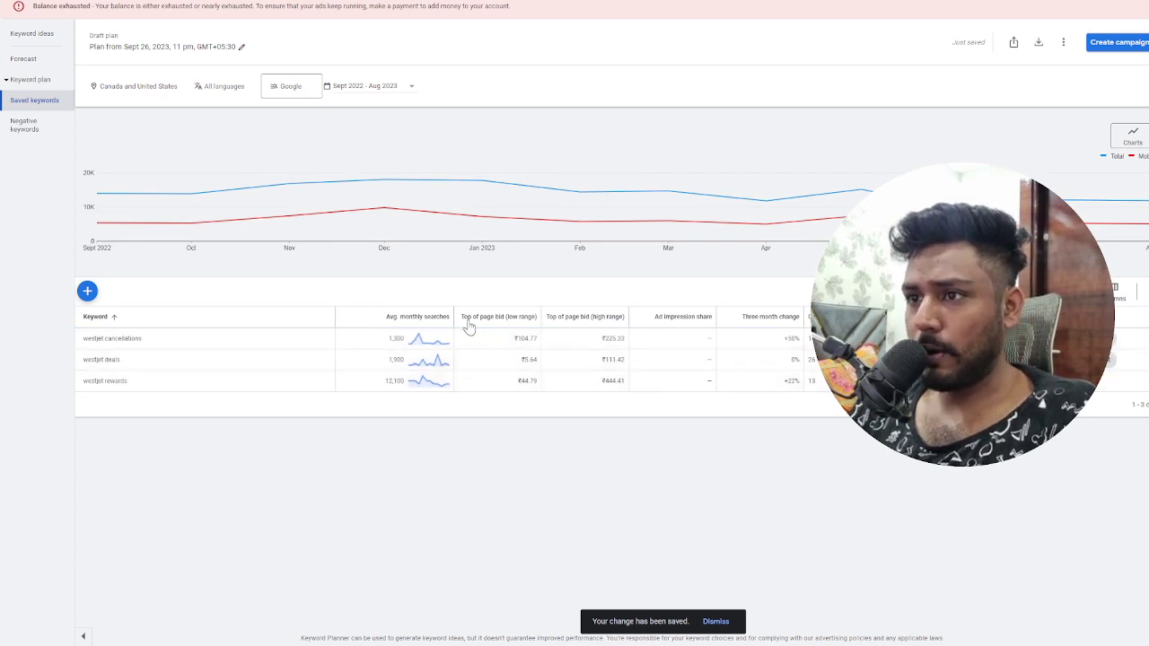
- Examine the low and high range top of page bids for the three Westjet keywords, and return to the account's search keywords
mouse_move(491, 325)
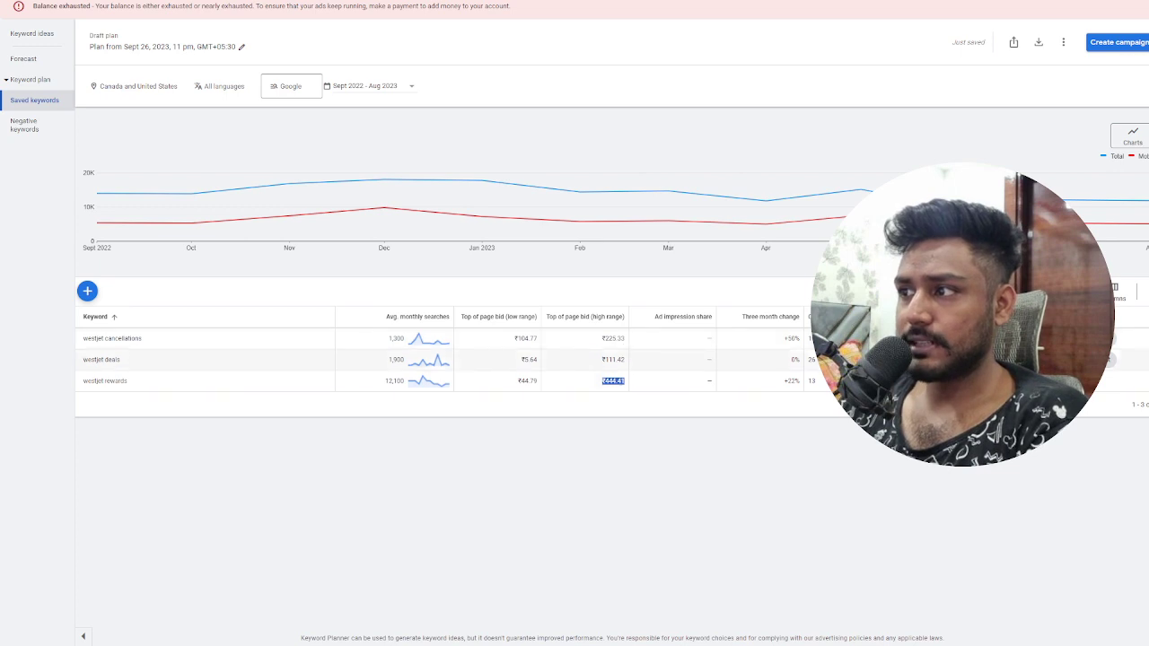
drag(599, 360, 610, 360)
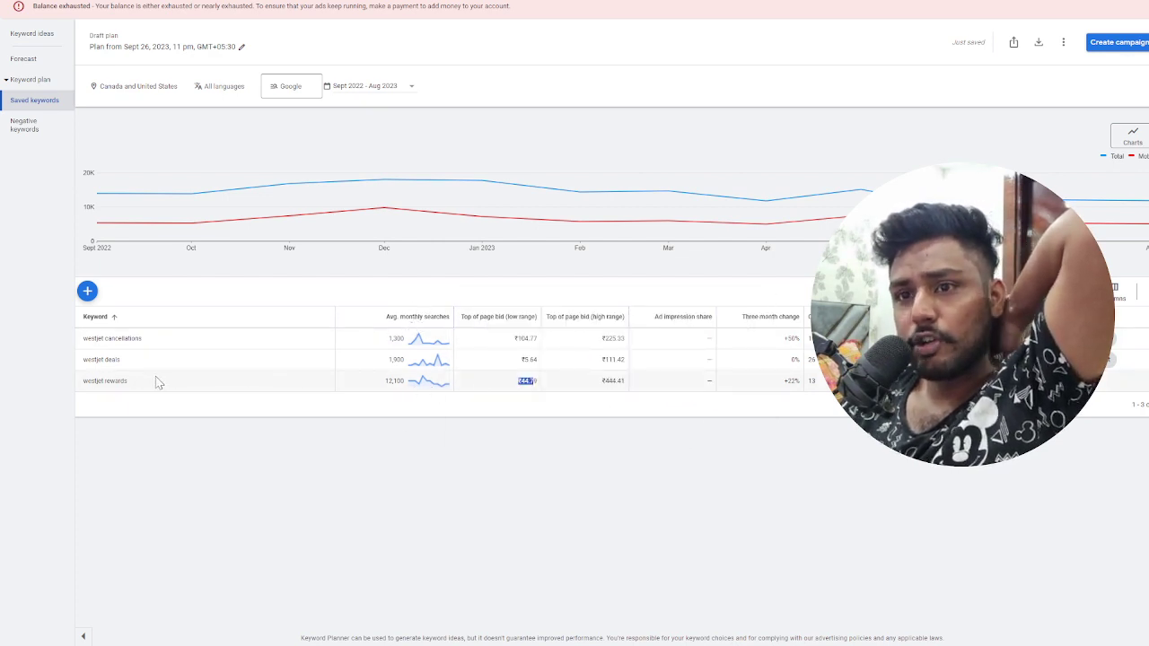
click(159, 20)
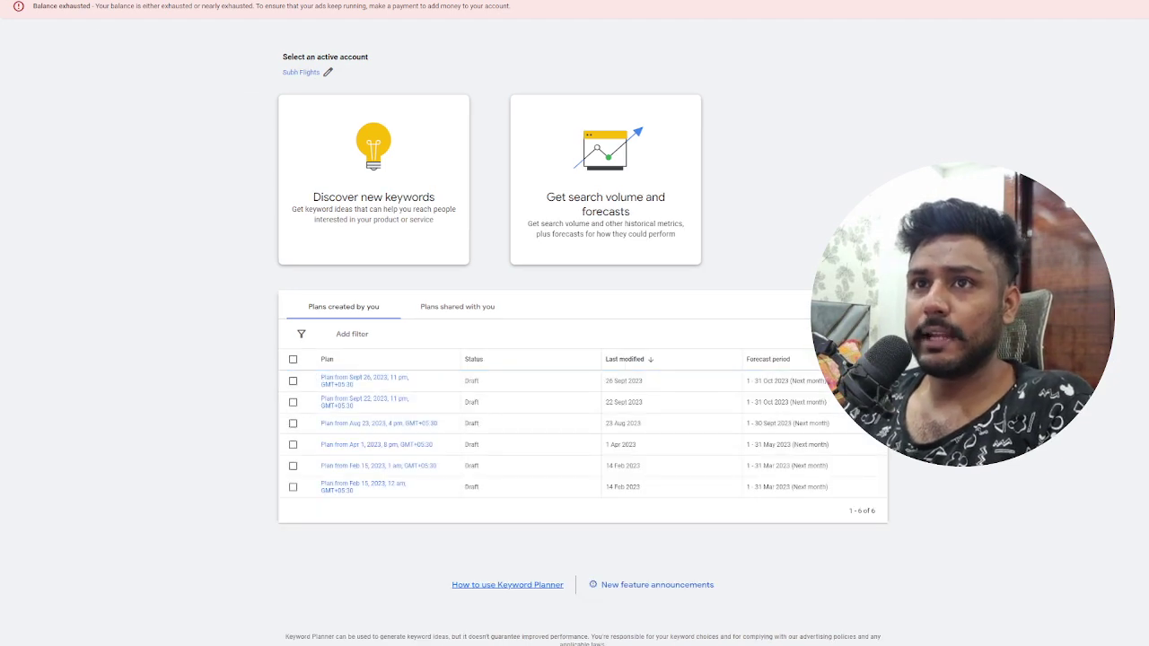
key(alt+Left)
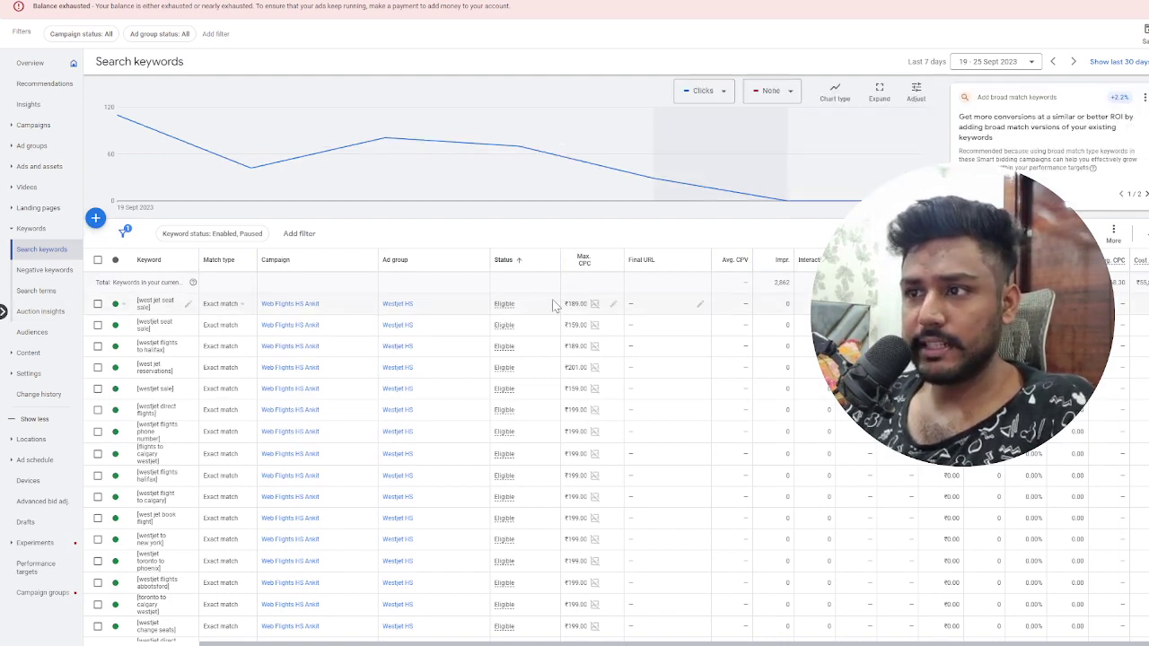
- Select the exact match keywords [west jet seat sale] and [westjet seat sale], and pause the keyword [westjet direct flights]
click(611, 306)
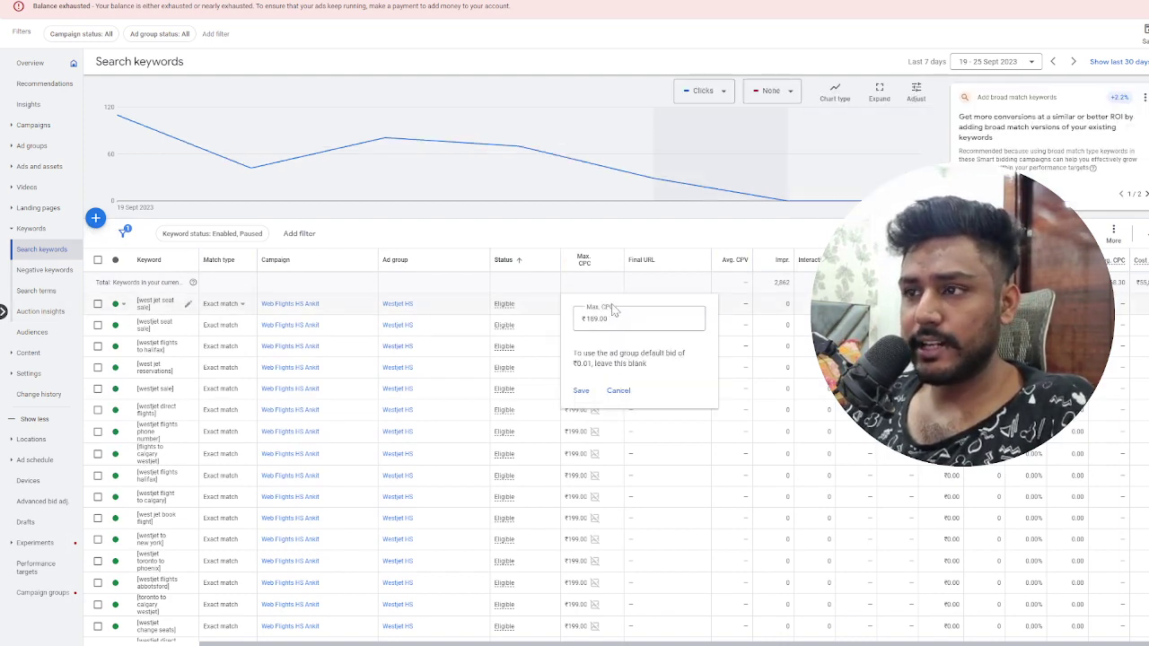
click(98, 304)
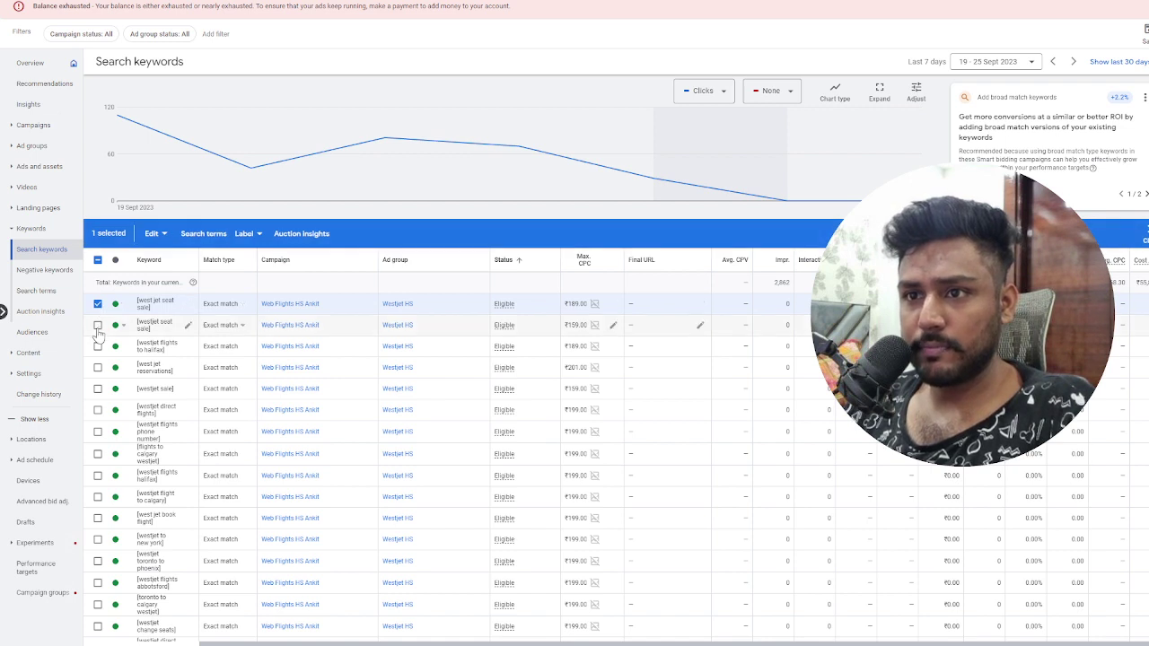
click(98, 327)
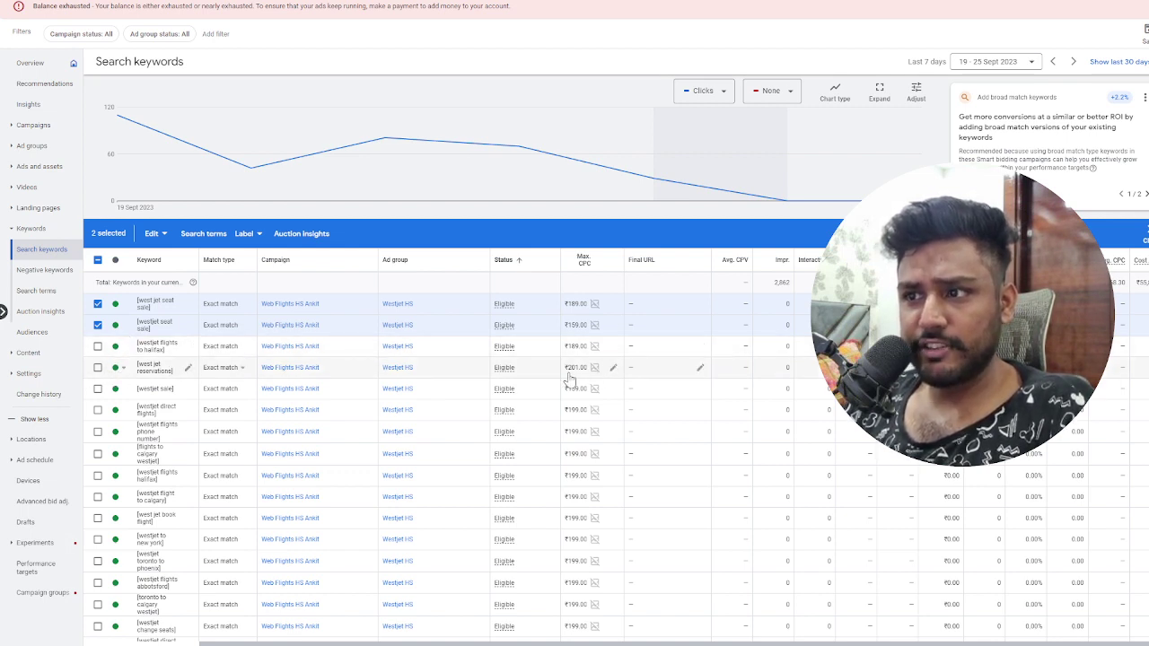
click(98, 390)
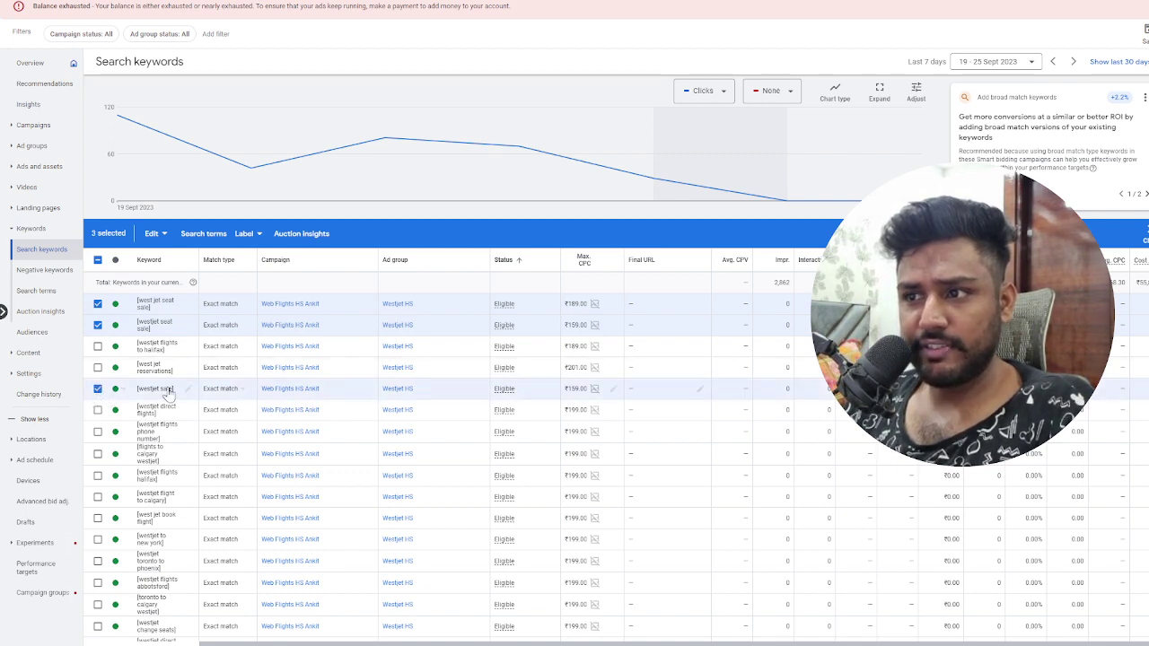
click(99, 391)
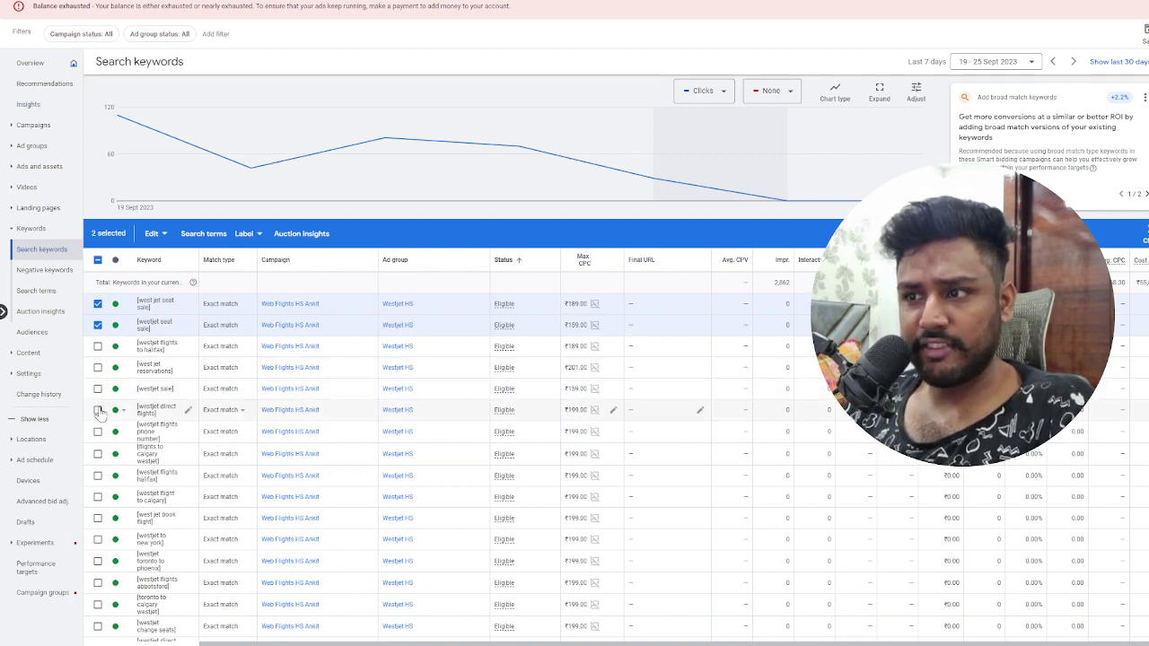
click(123, 411)
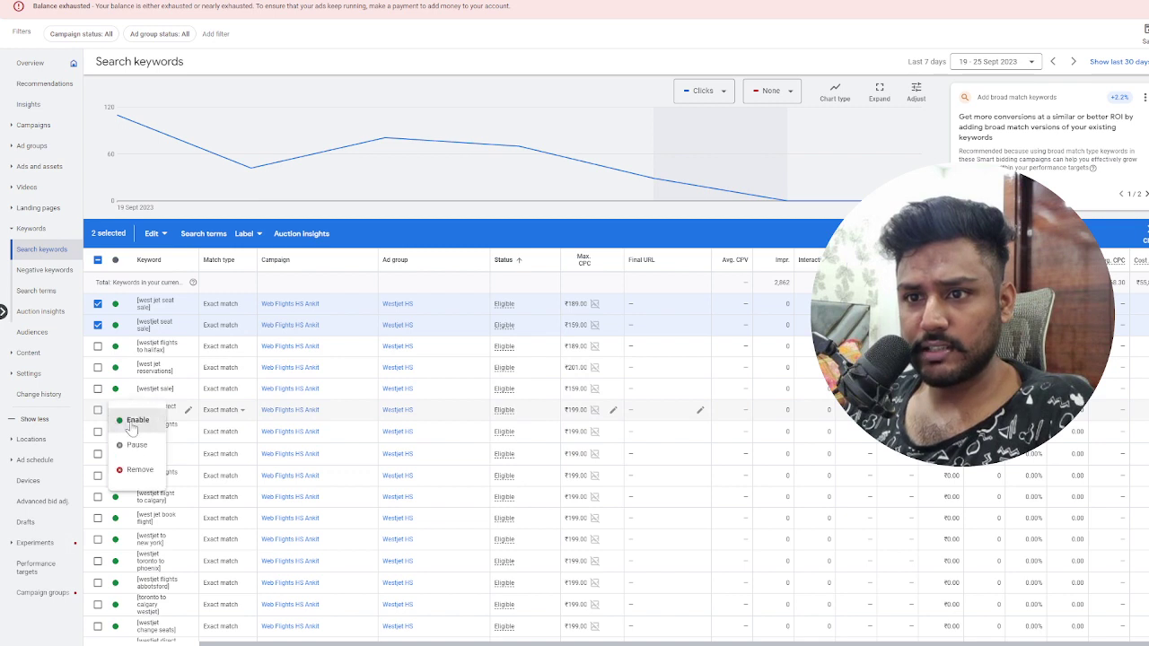
click(136, 447)
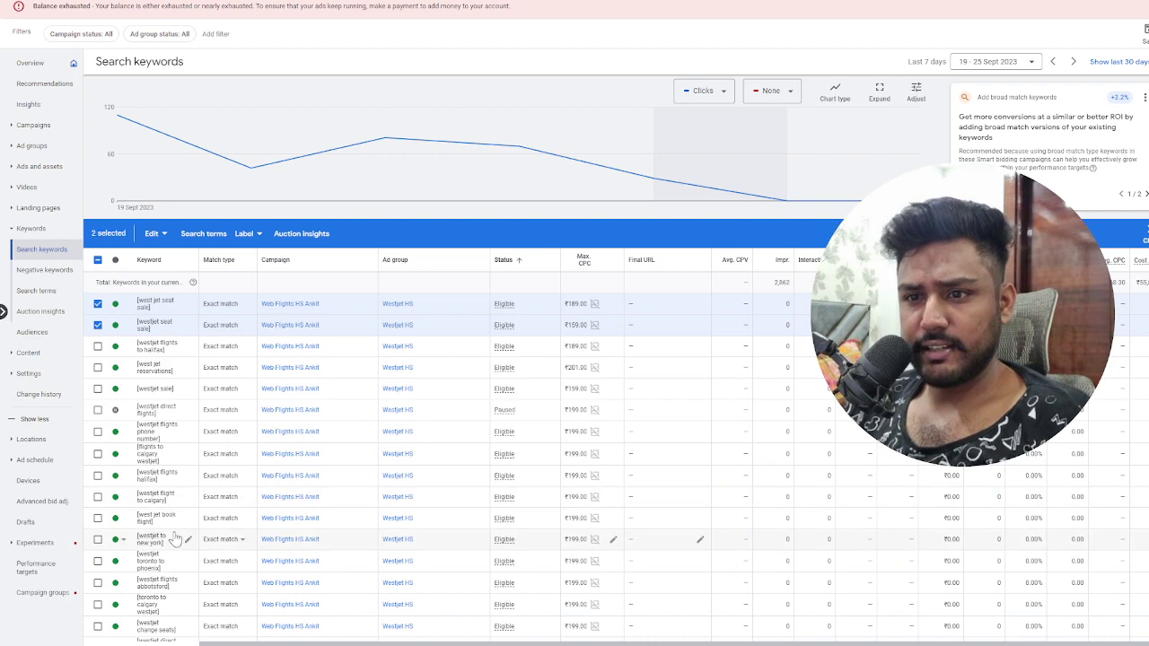
- Set a new max CPC bid of ₹149 for the two selected seat sale keywords and apply it
scroll(184, 566, down, 1)
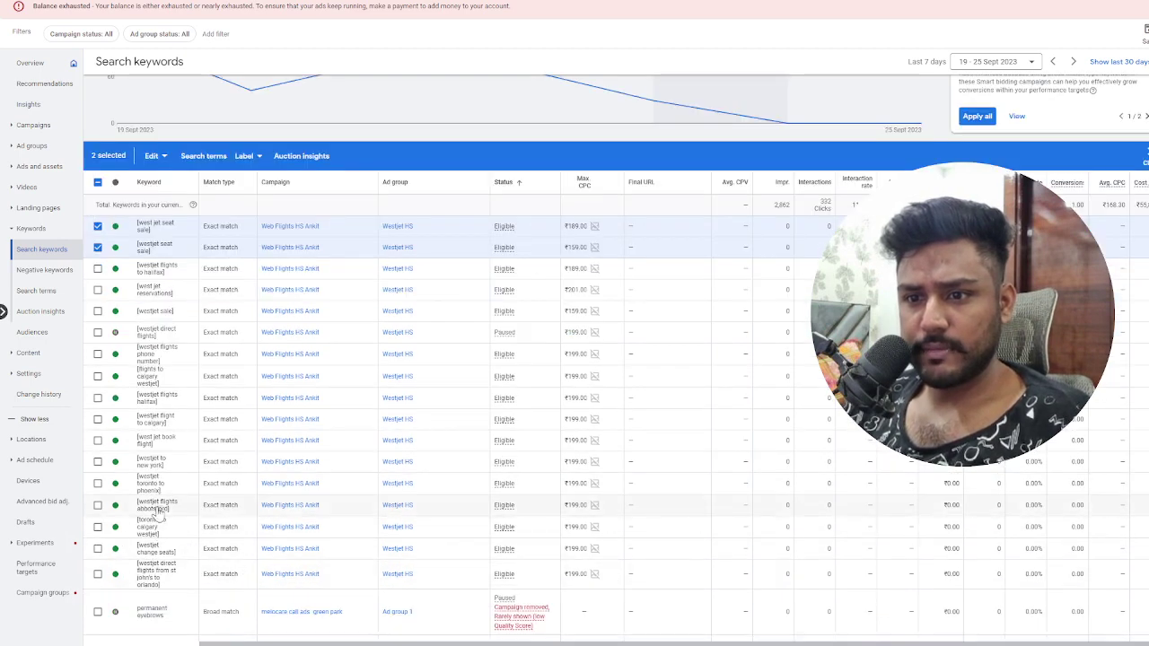
scroll(422, 404, up, 1)
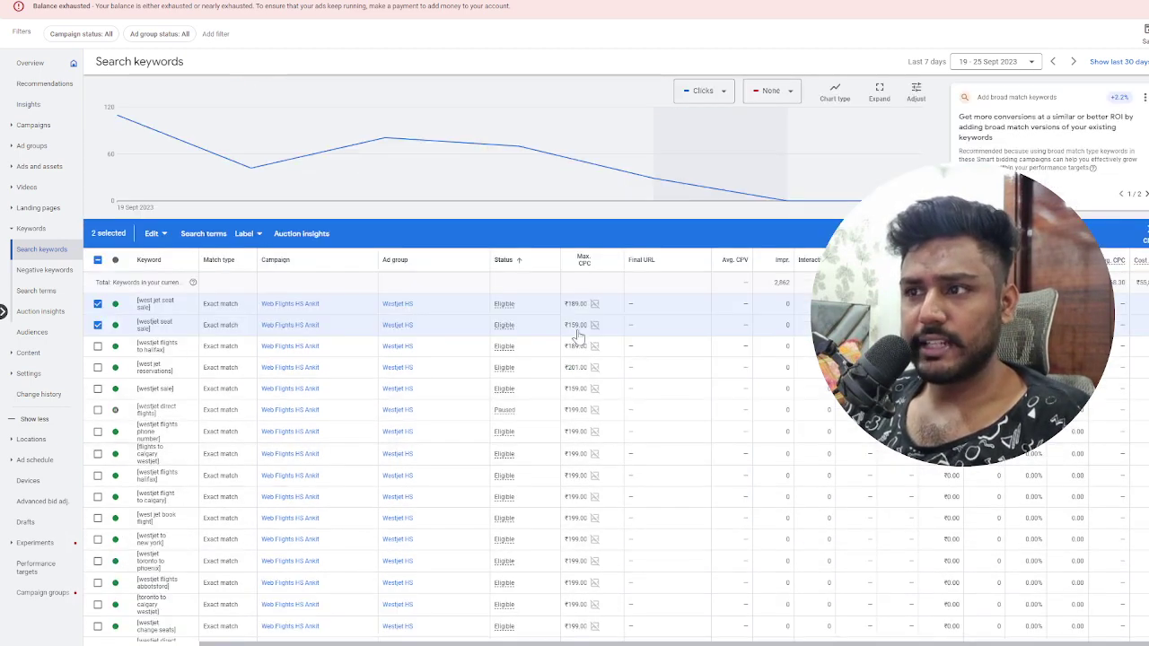
click(159, 235)
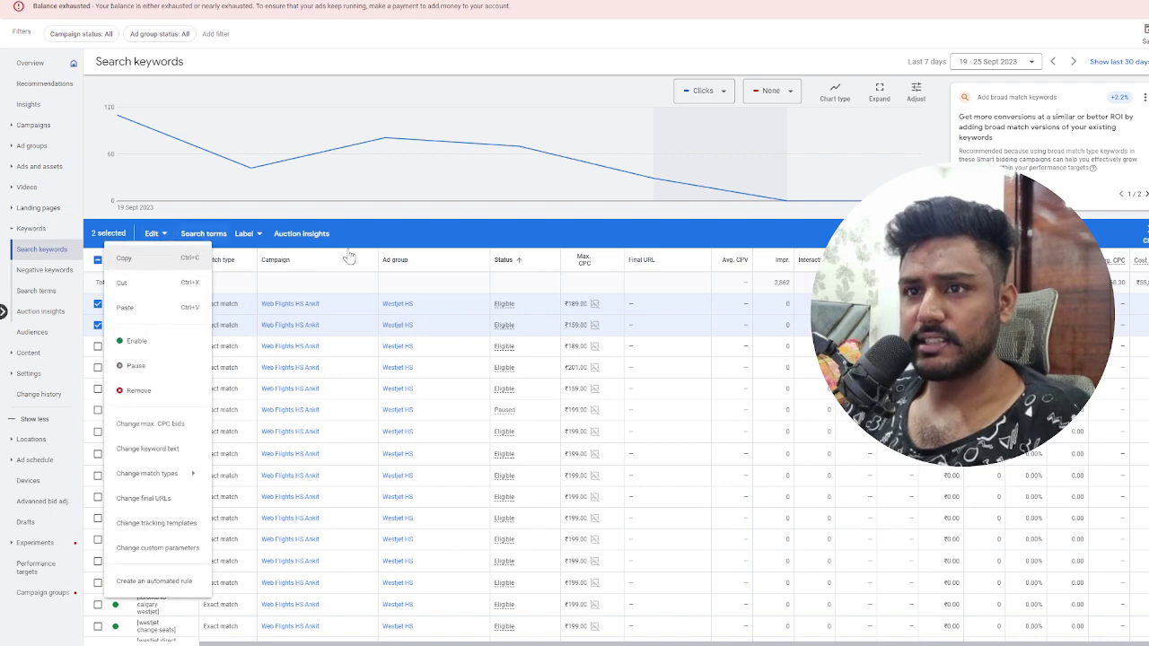
click(186, 430)
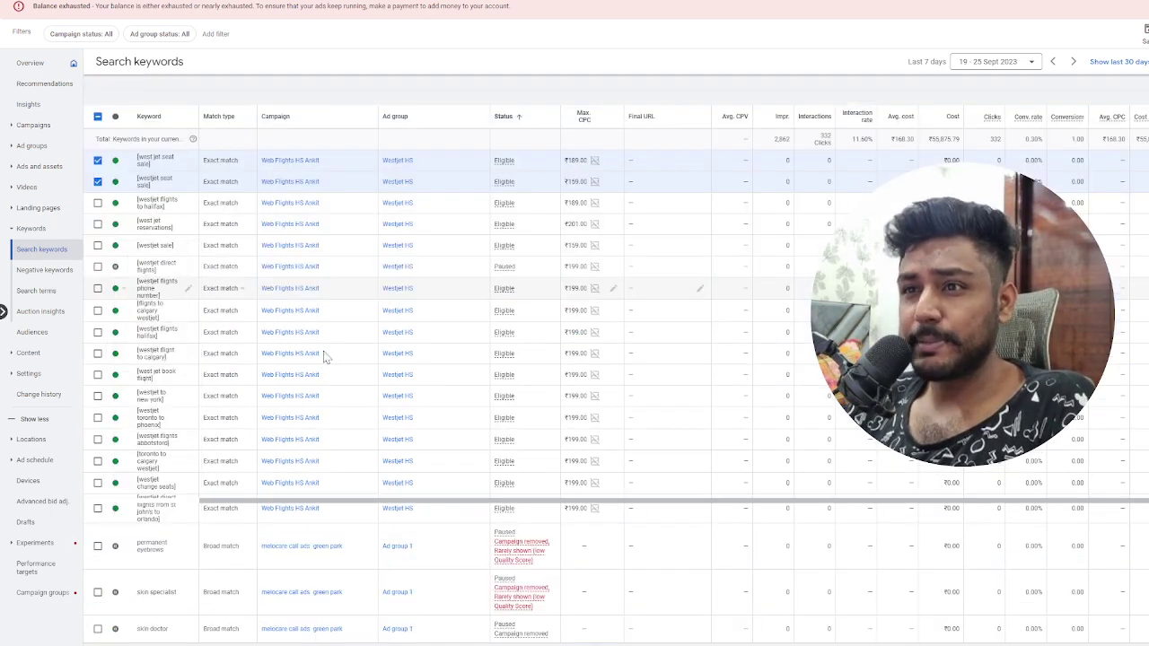
click(359, 135)
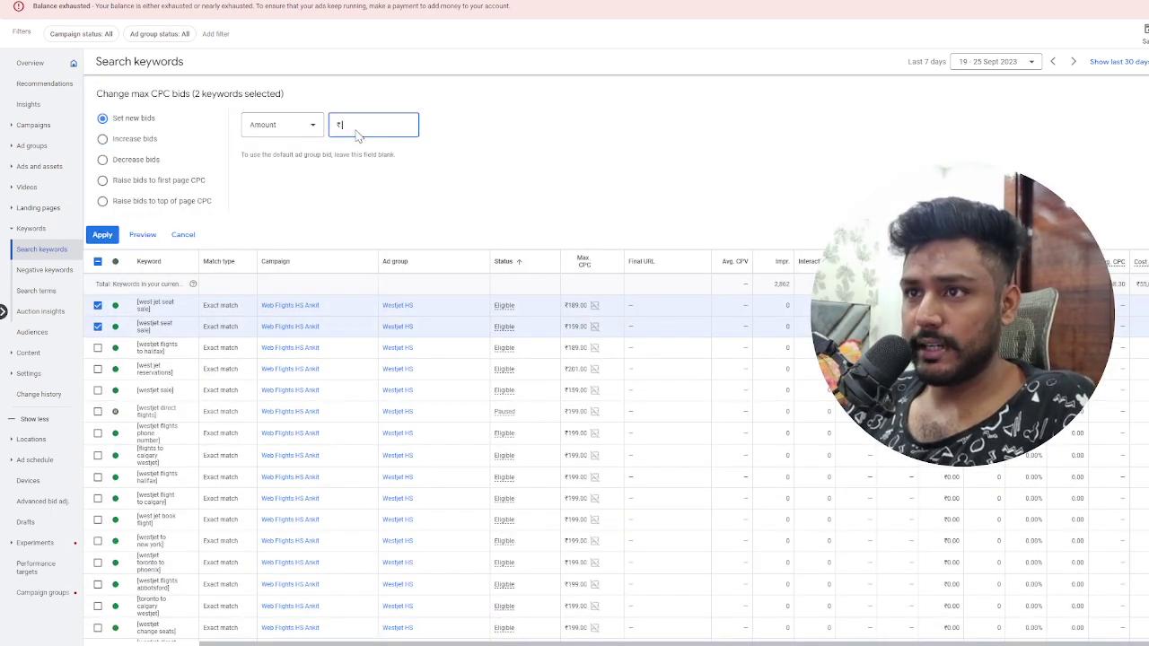
click(102, 234)
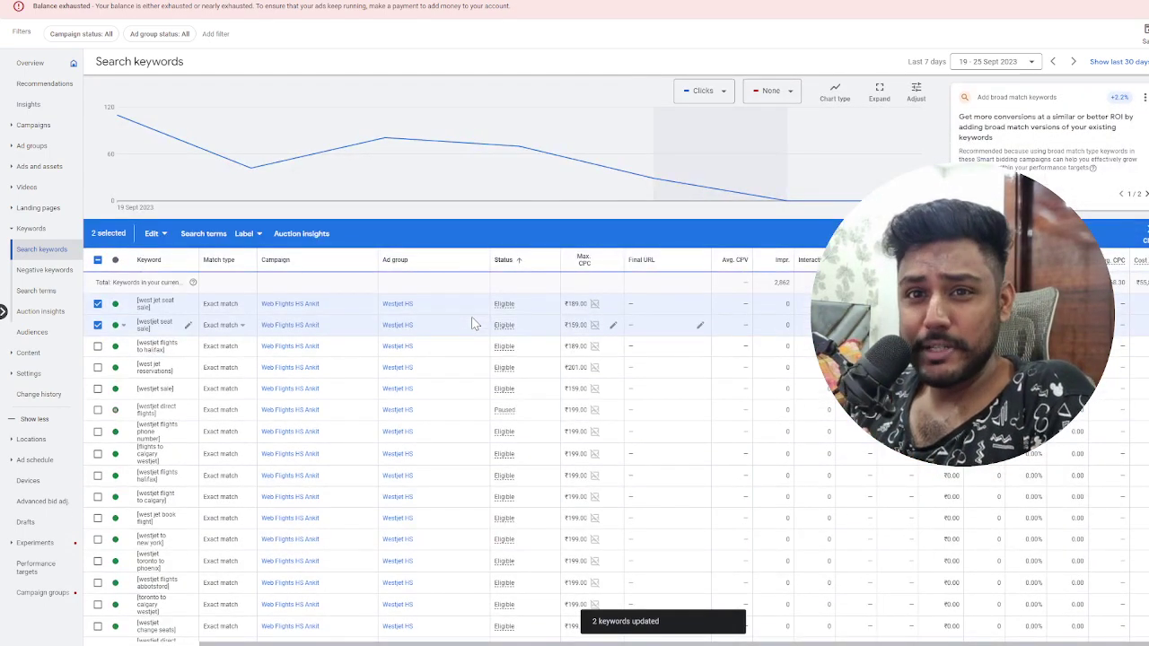
- Sort the account's keywords by highest max CPC, and open the search keywords of the Westjet HS ad group in the enabled Web Flights campaign
click(584, 260)
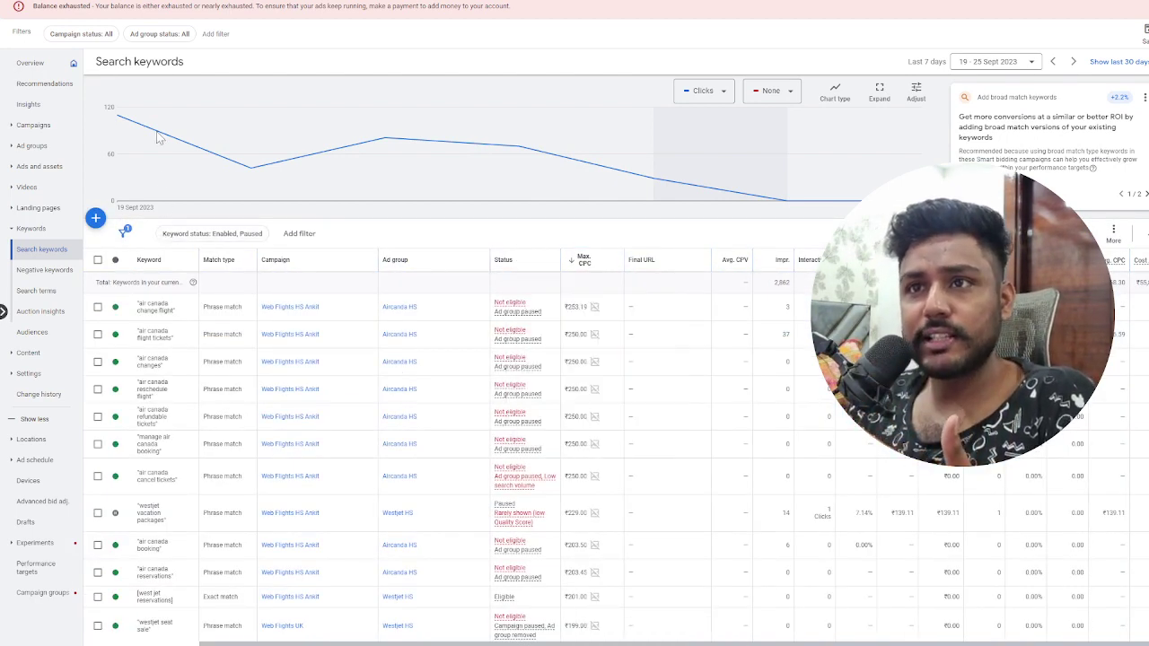
click(41, 131)
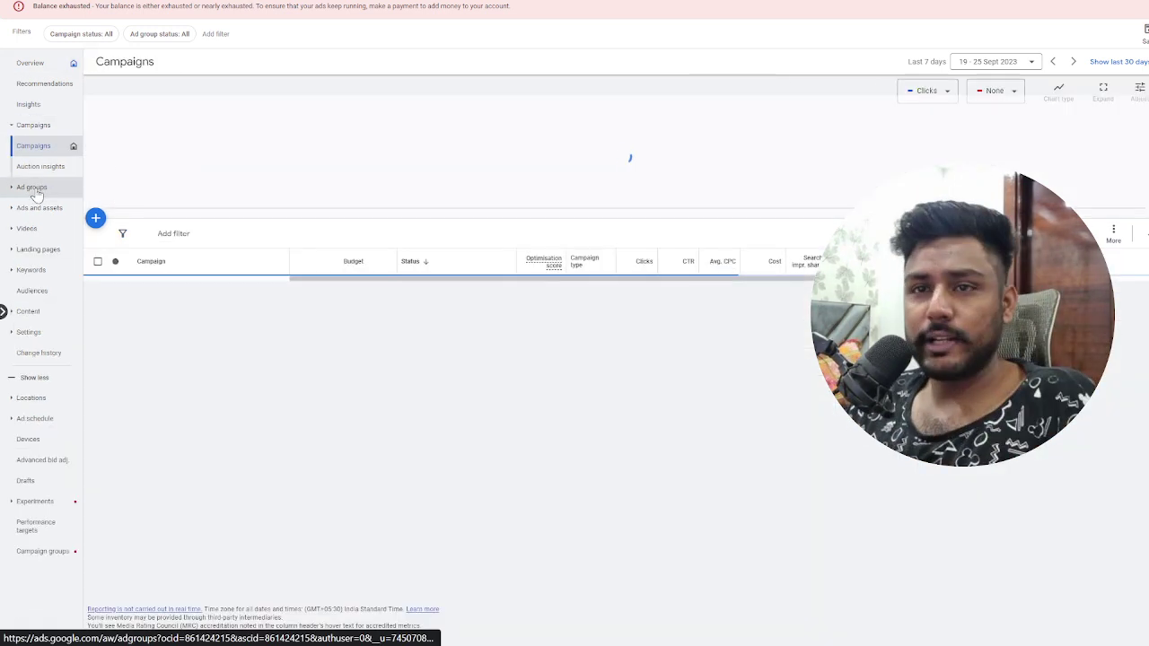
click(36, 191)
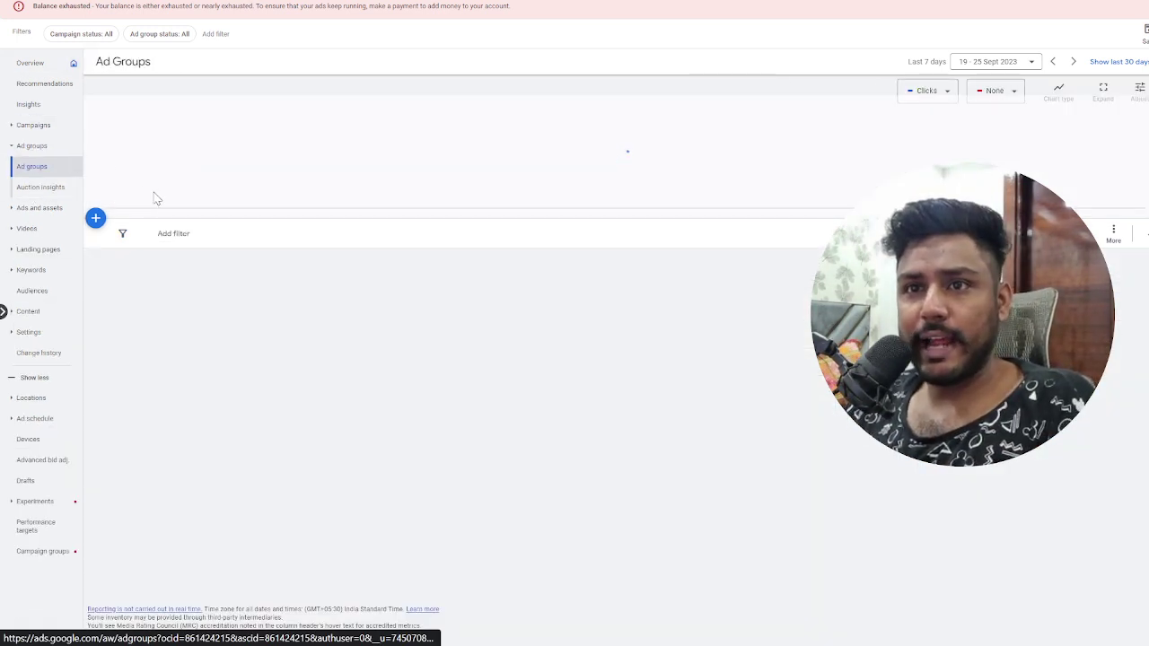
click(44, 134)
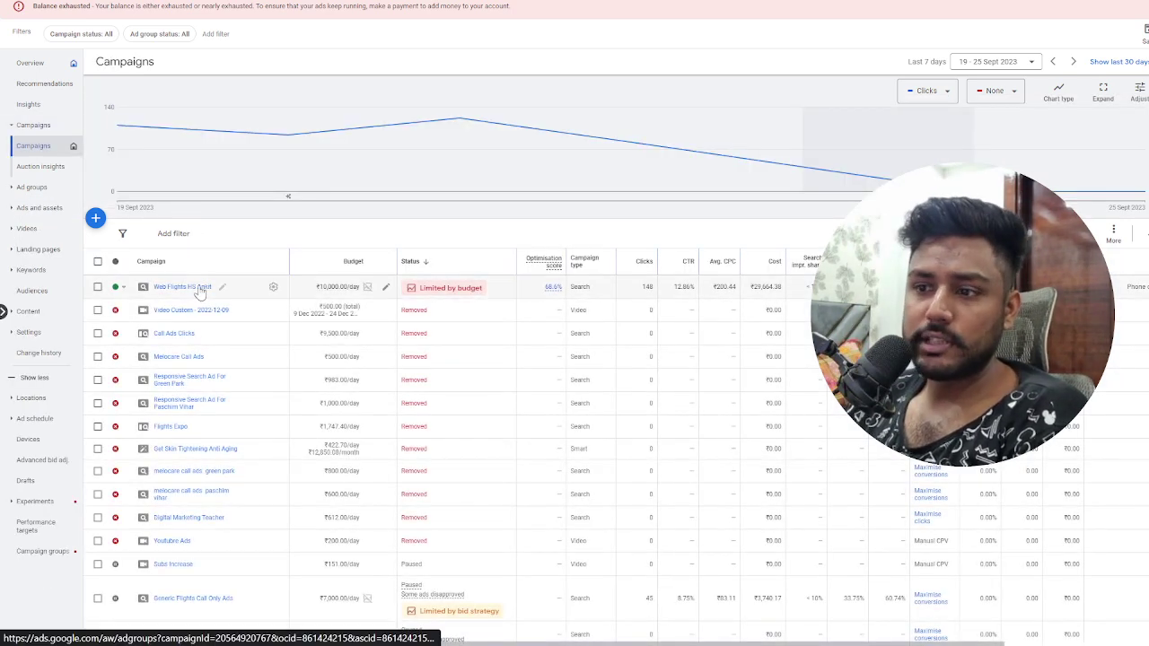
click(199, 289)
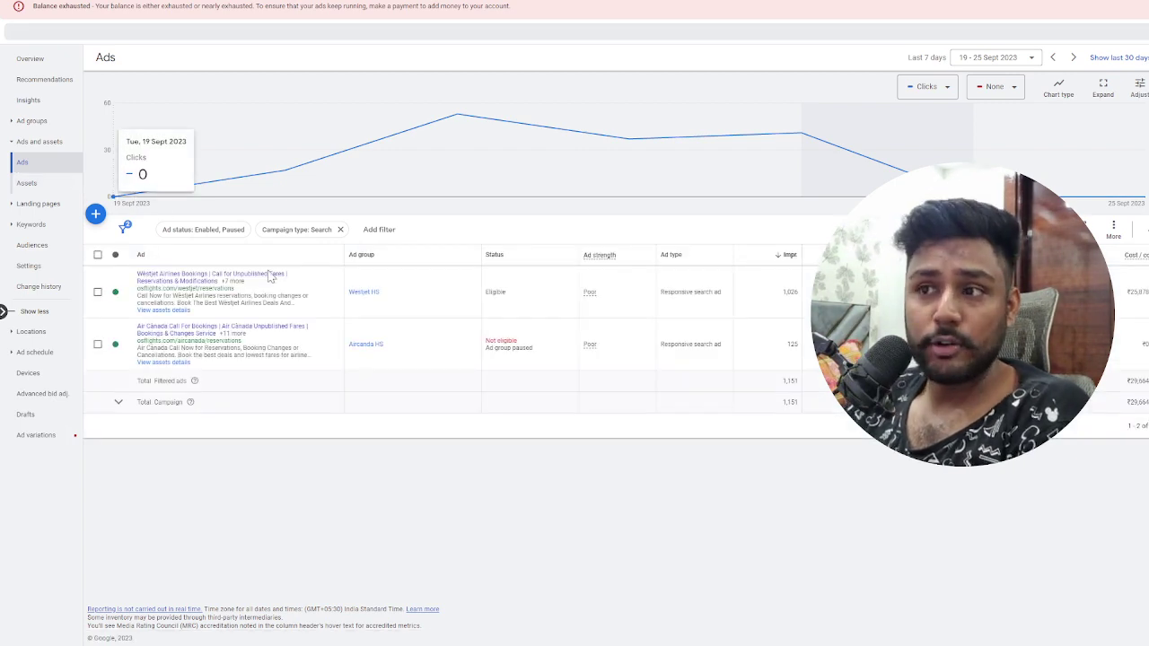
click(52, 124)
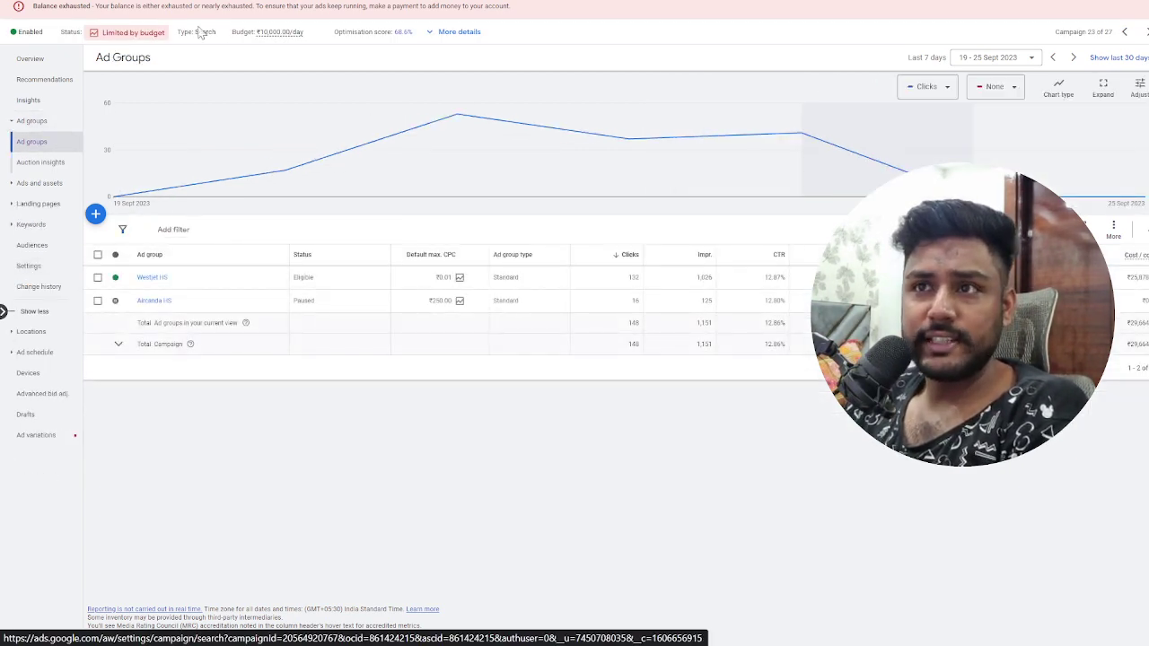
click(152, 278)
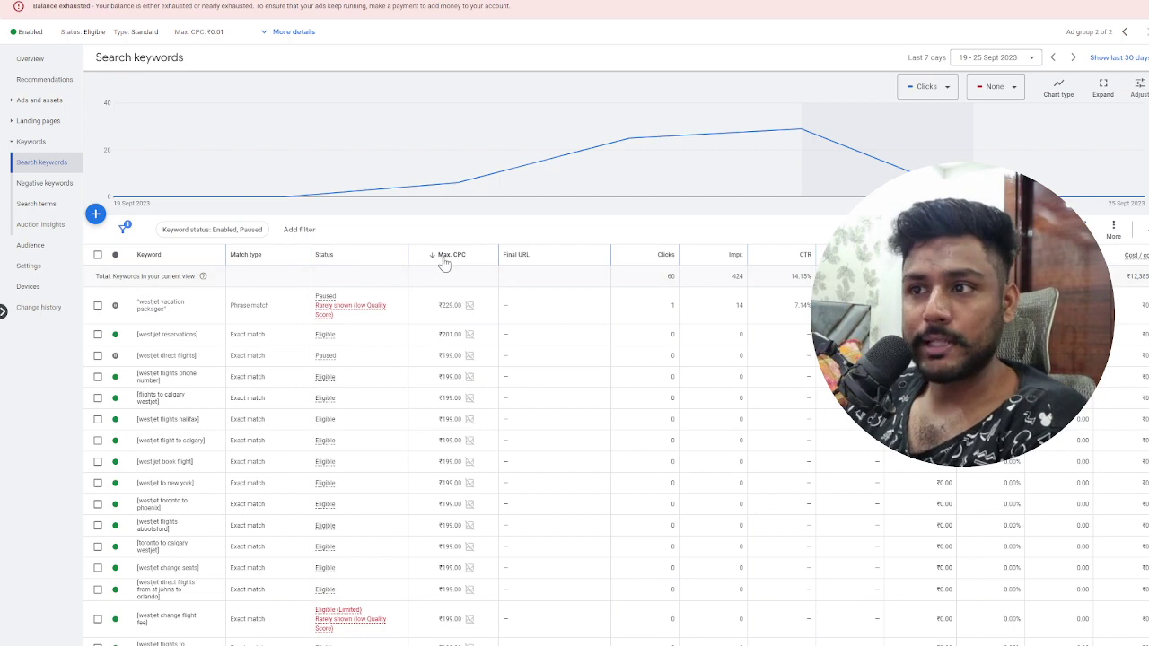
- Sort the ad group's keywords by status in ascending order and review the eligible and paused keywords with their max CPC bids
click(342, 259)
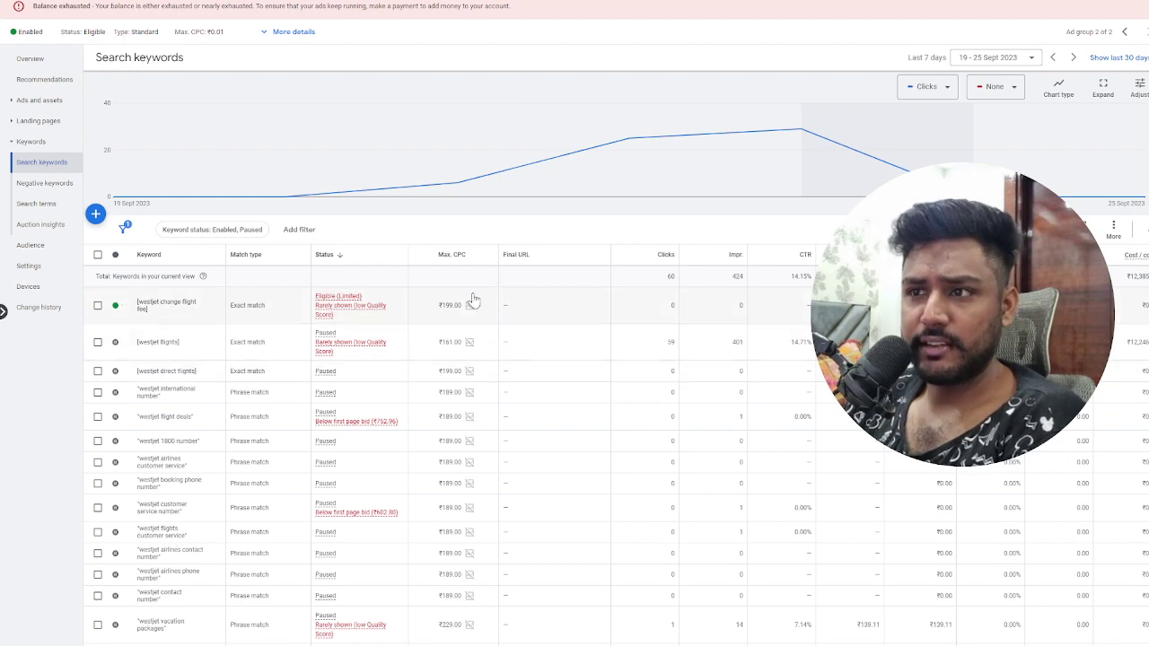
scroll(356, 382, down, 2)
scroll(359, 315, up, 2)
click(364, 254)
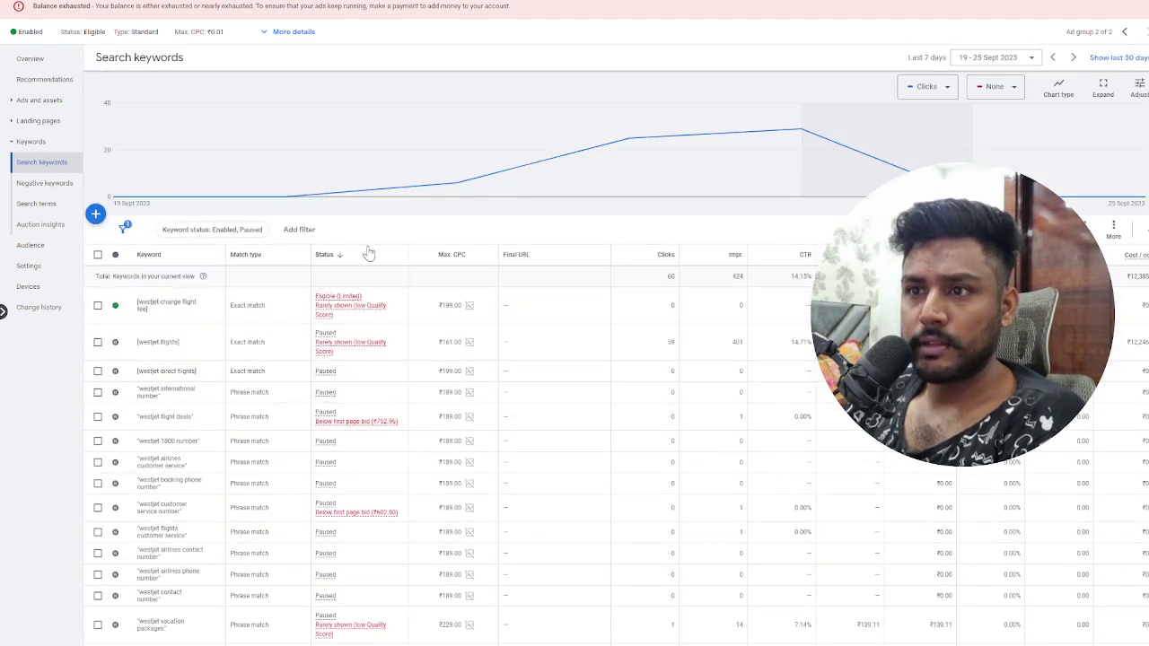
scroll(866, 467, down, 10)
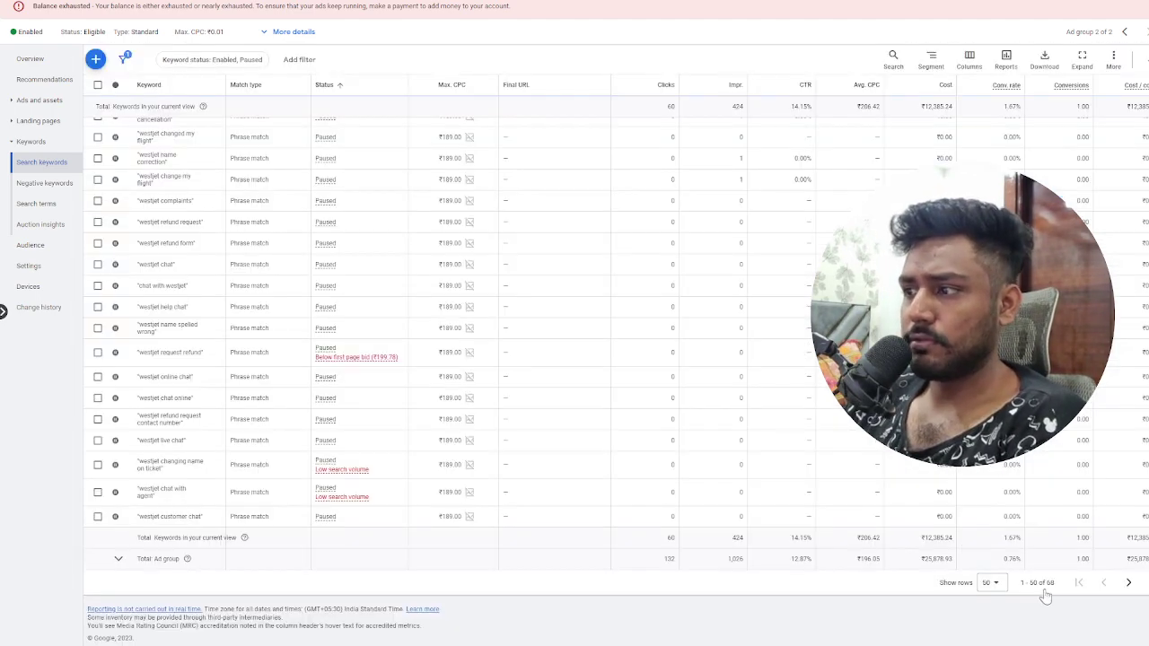
scroll(442, 492, up, 5)
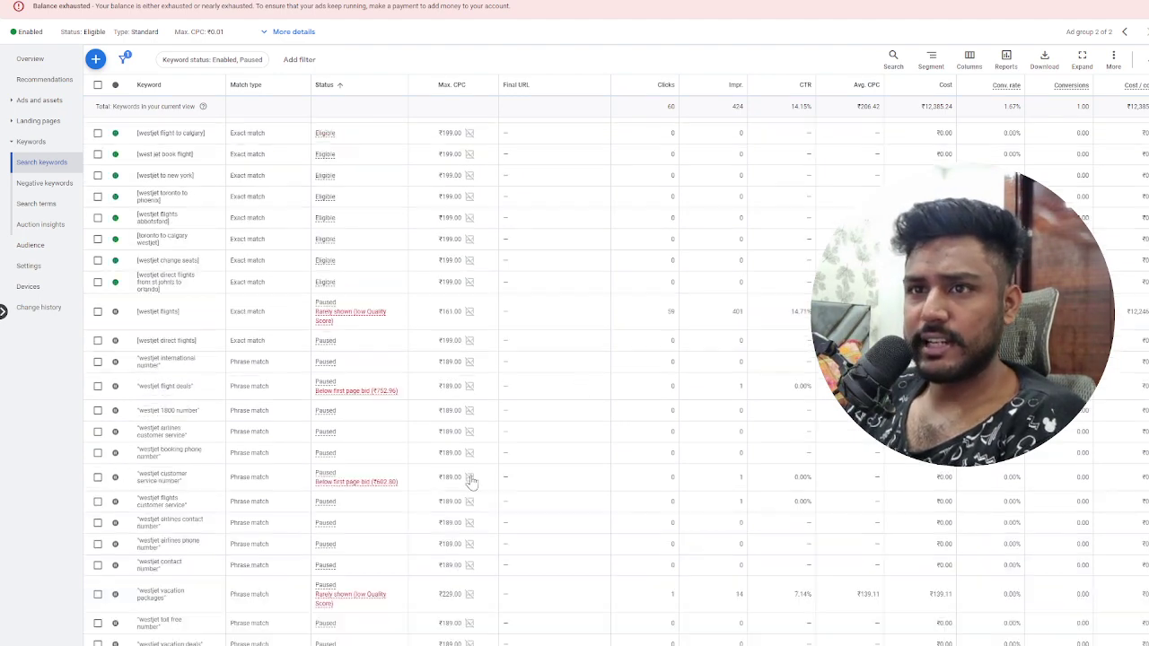
scroll(449, 305, up, 2)
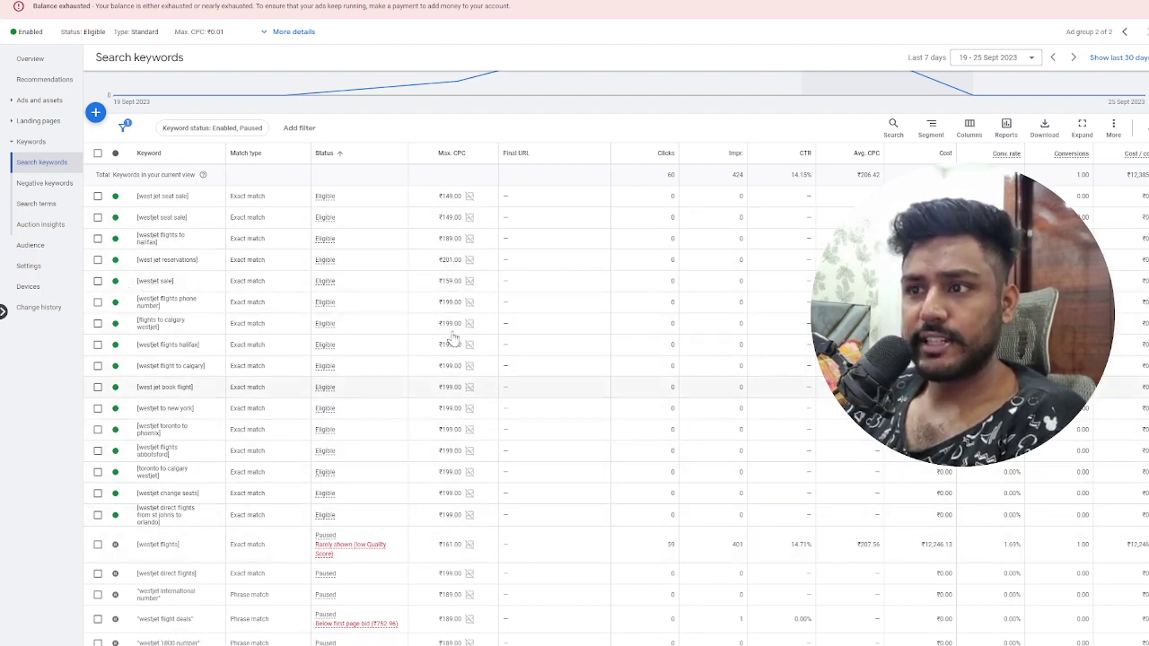
- Start adding keywords to the ad group, get keyword ideas for "westjet rewards" and add the suggested keyword westjet rewards
click(95, 112)
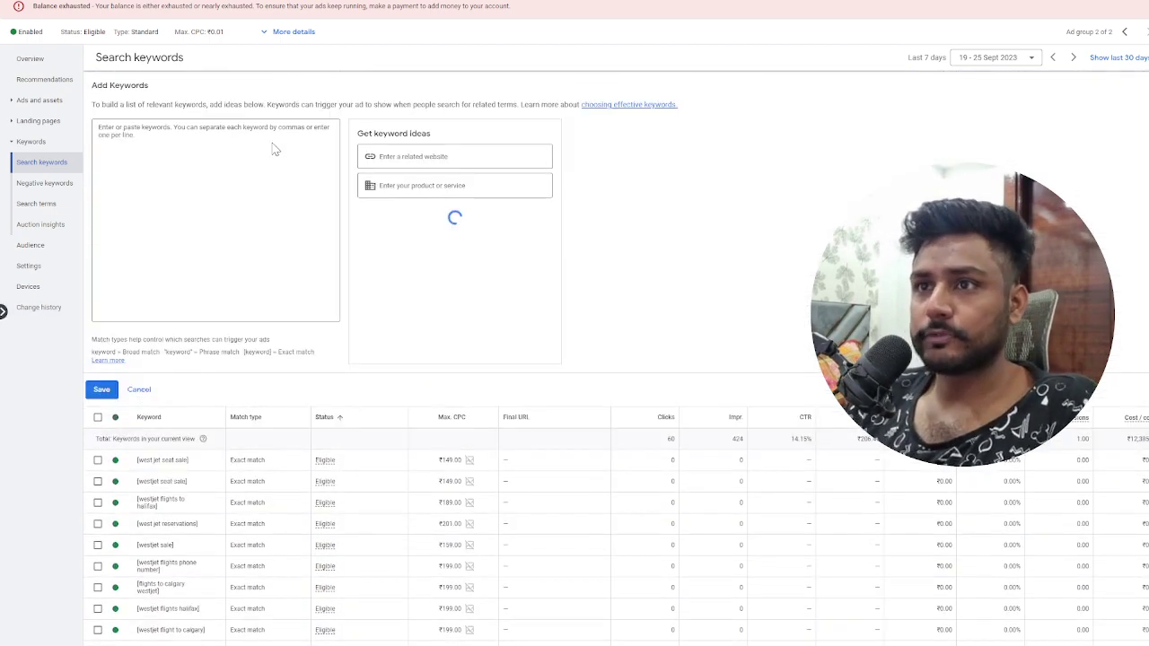
click(180, 131)
text(wes)
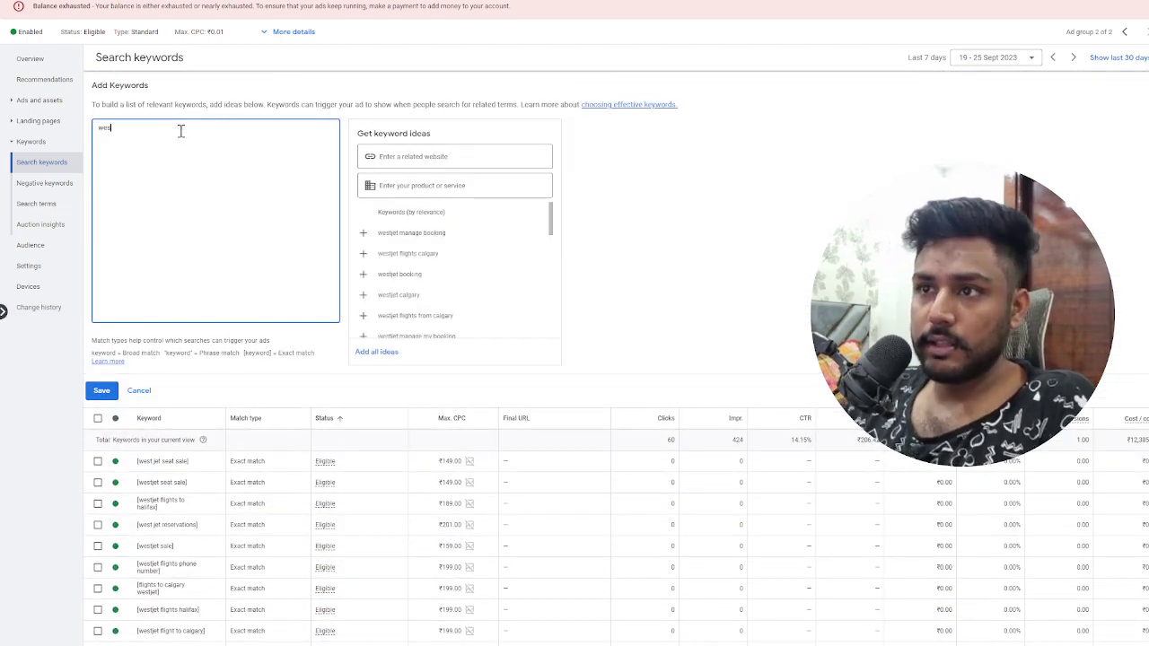
key(BackSpace)
key(BackSpace)
click(407, 186)
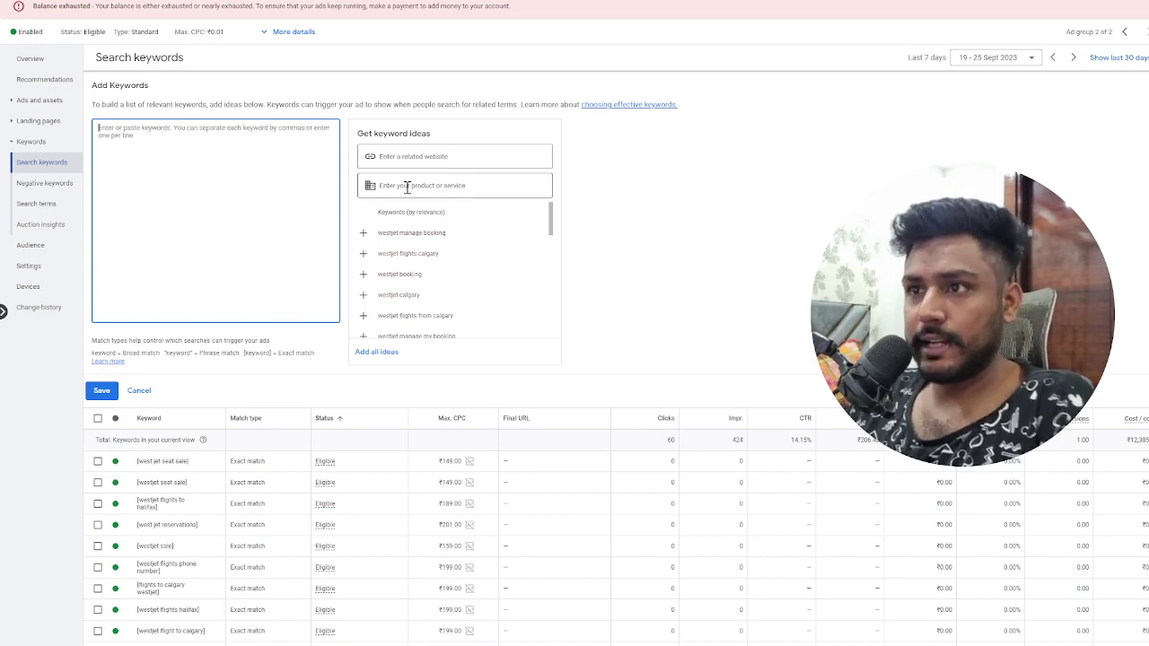
text(westjet rewards)
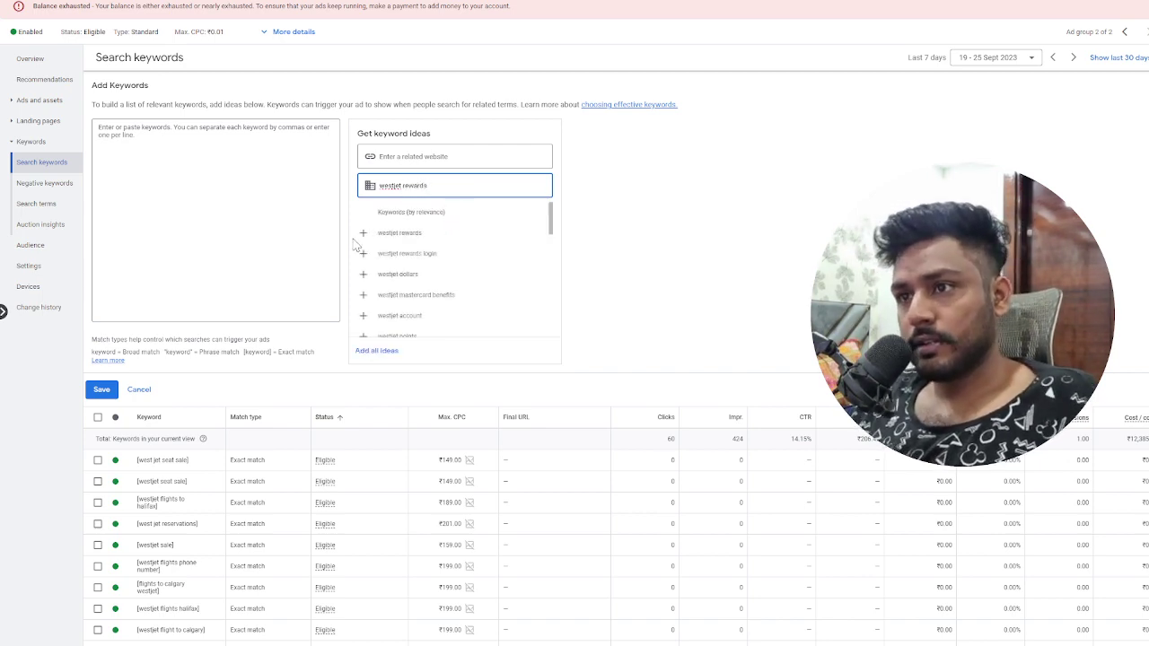
click(363, 234)
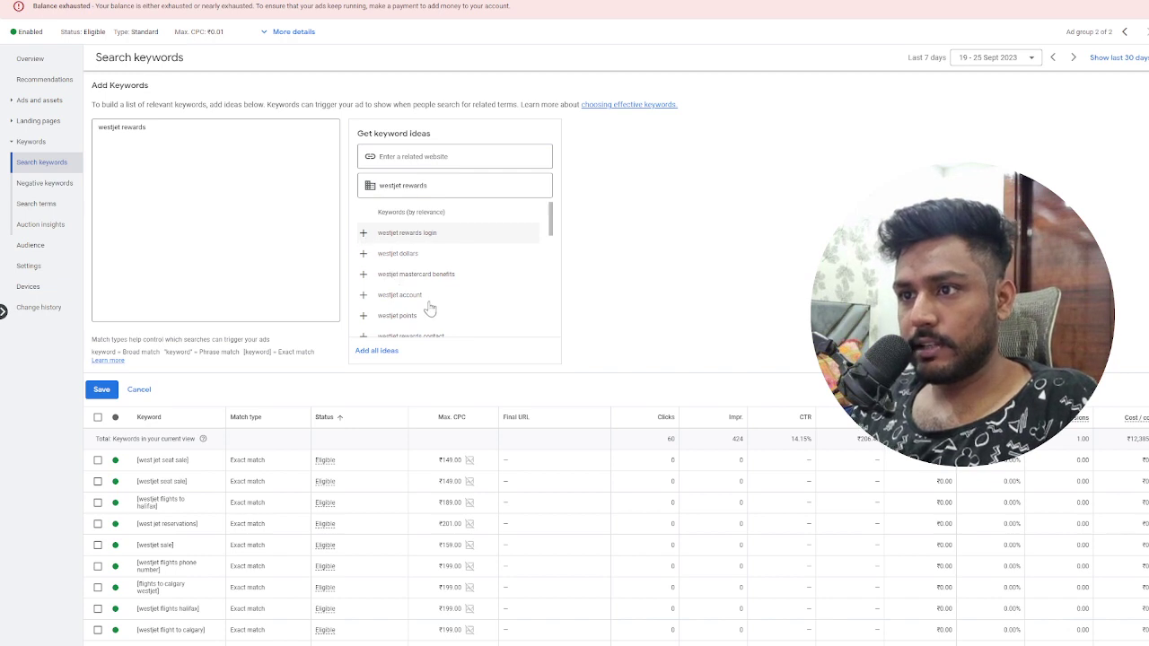
- Look through the remaining rewards keyword ideas and change the added keyword to exact match as [westjet rewards]
scroll(431, 308, down, 5)
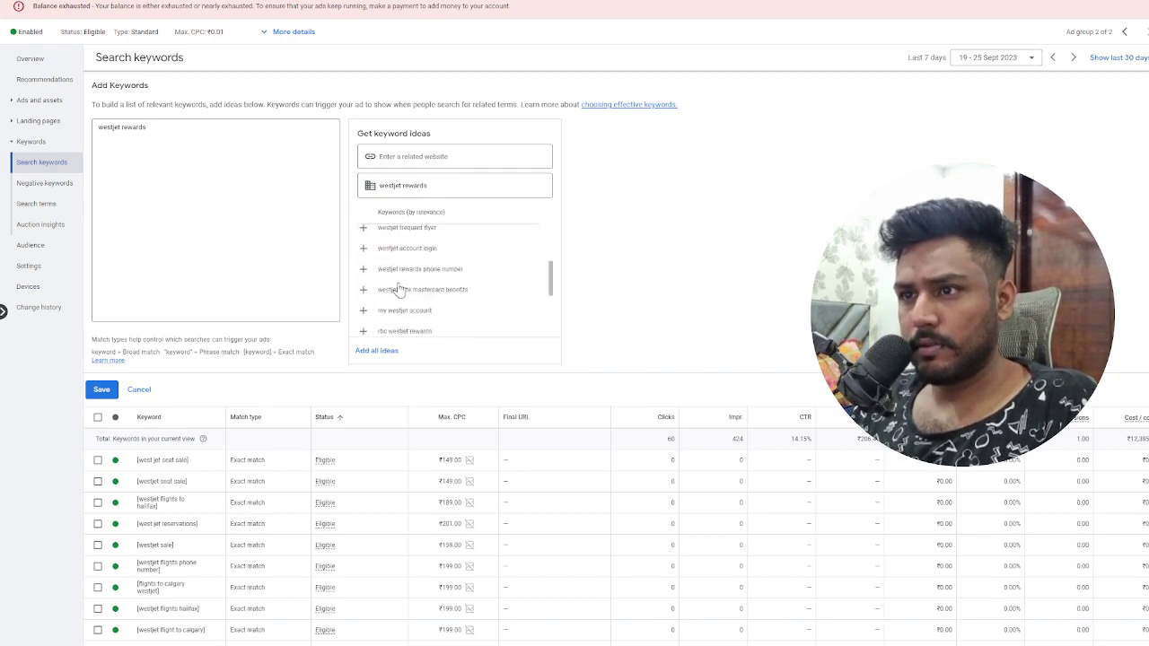
scroll(426, 316, down, 2)
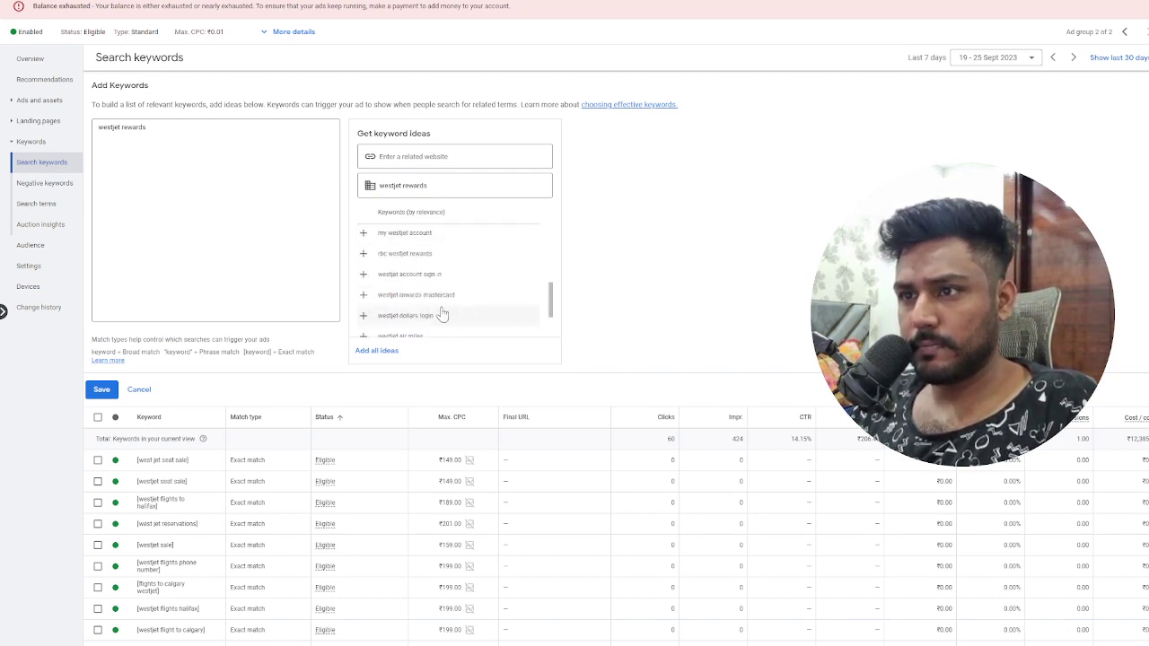
scroll(449, 316, down, 1)
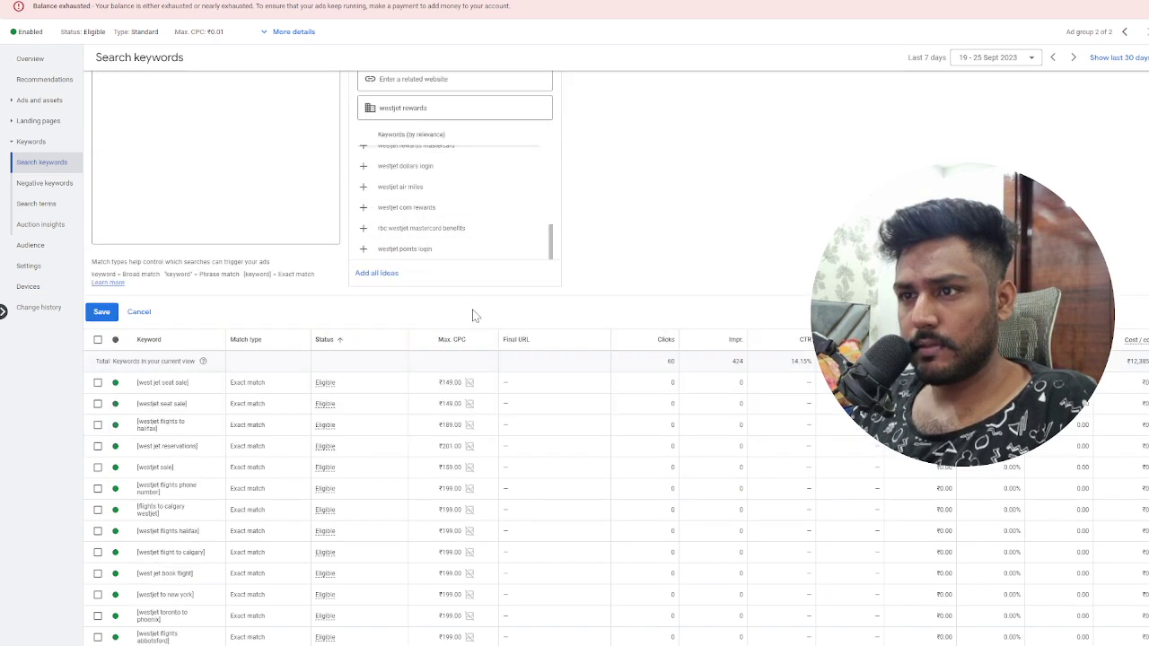
scroll(496, 263, up, 3)
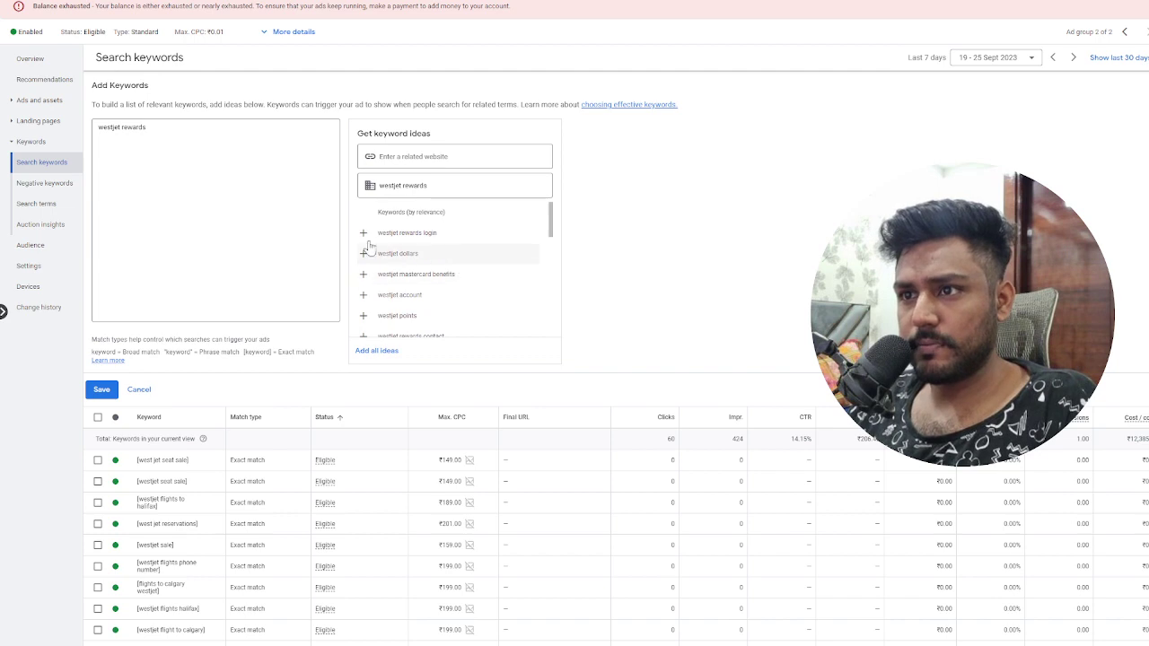
click(175, 128)
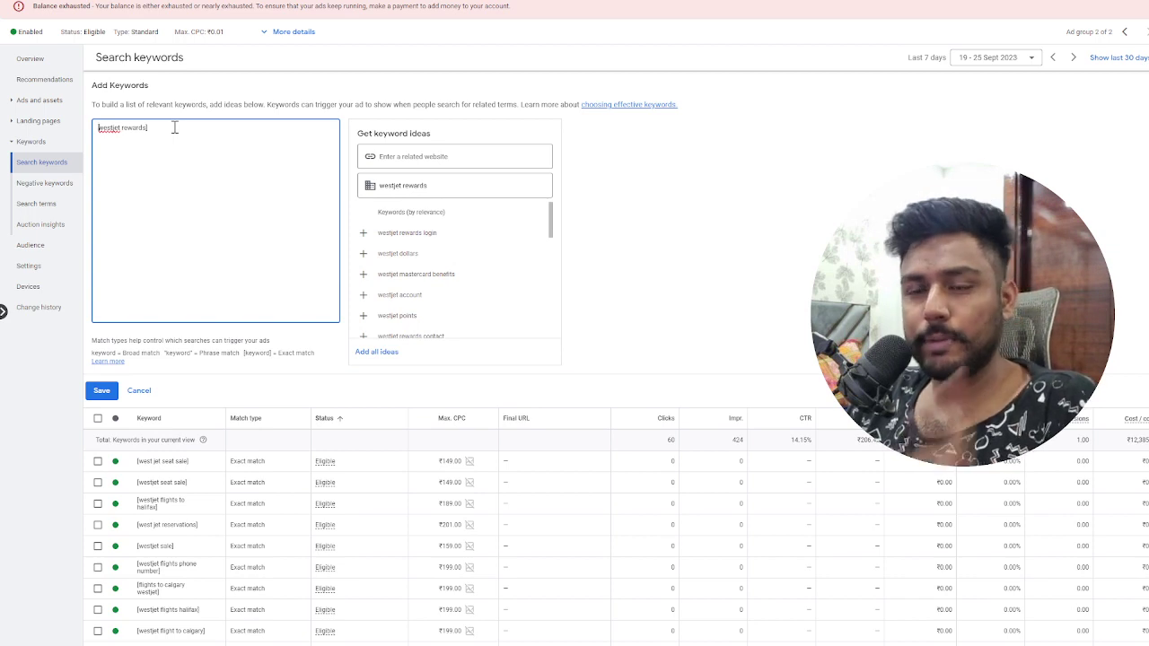
text([)
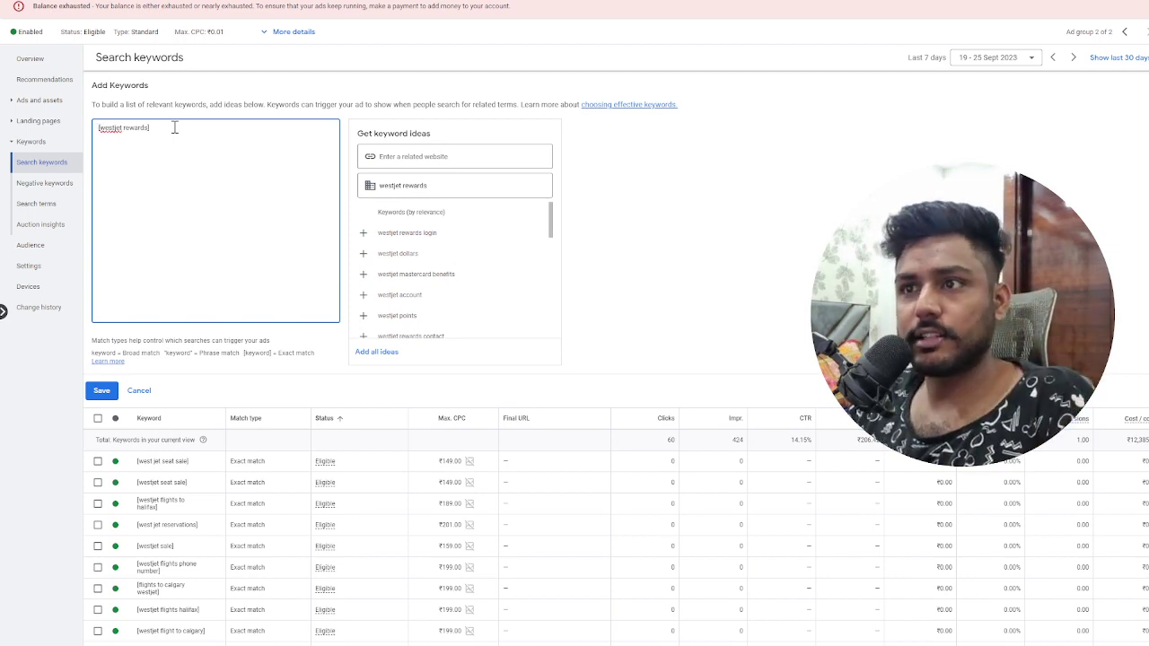
- Get keyword ideas for "westjet cancellations" and add west jet cancellations, westjet free cancellation, westjet flight changes and west jet cancellation
click(457, 185)
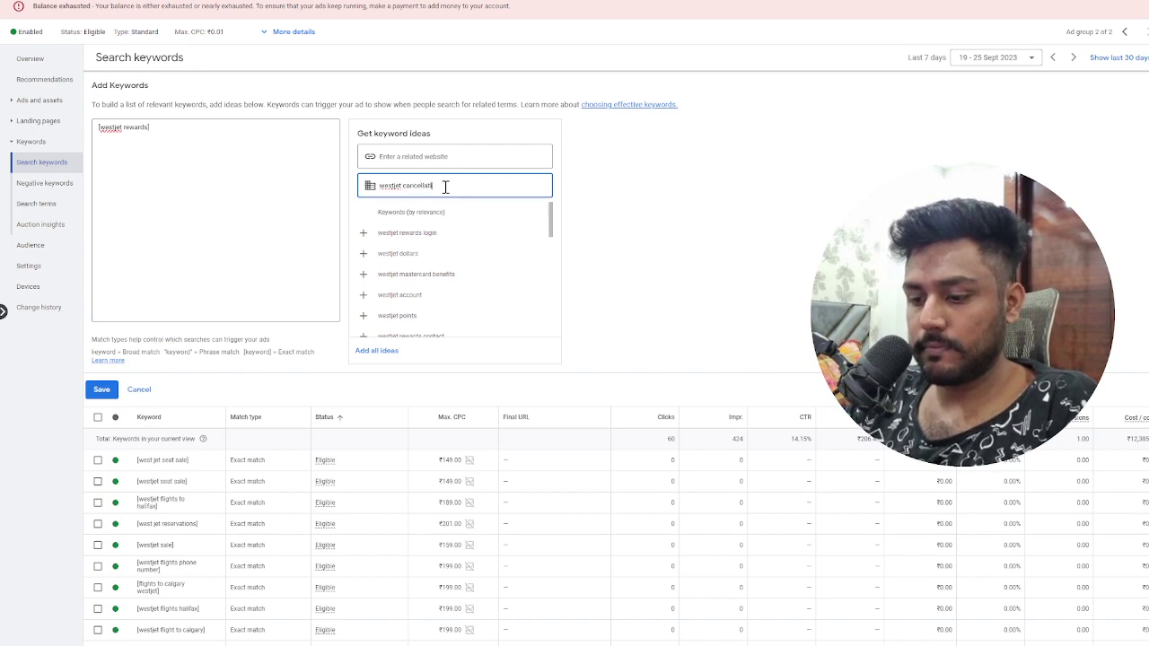
key(Return)
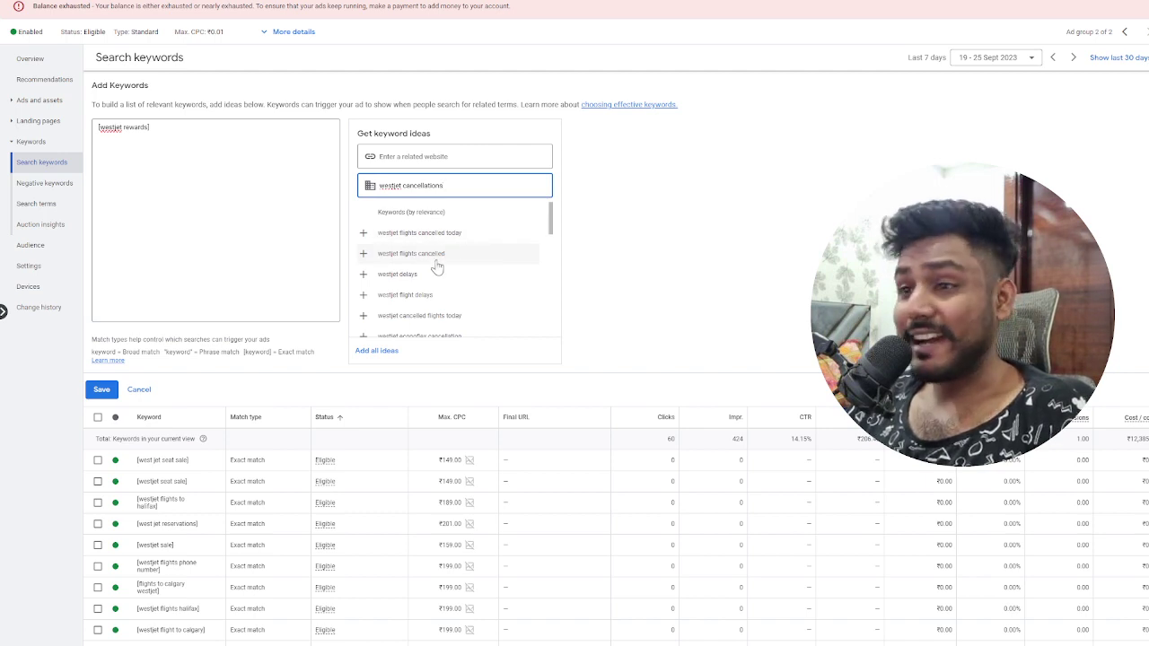
scroll(431, 256, down, 2)
click(364, 320)
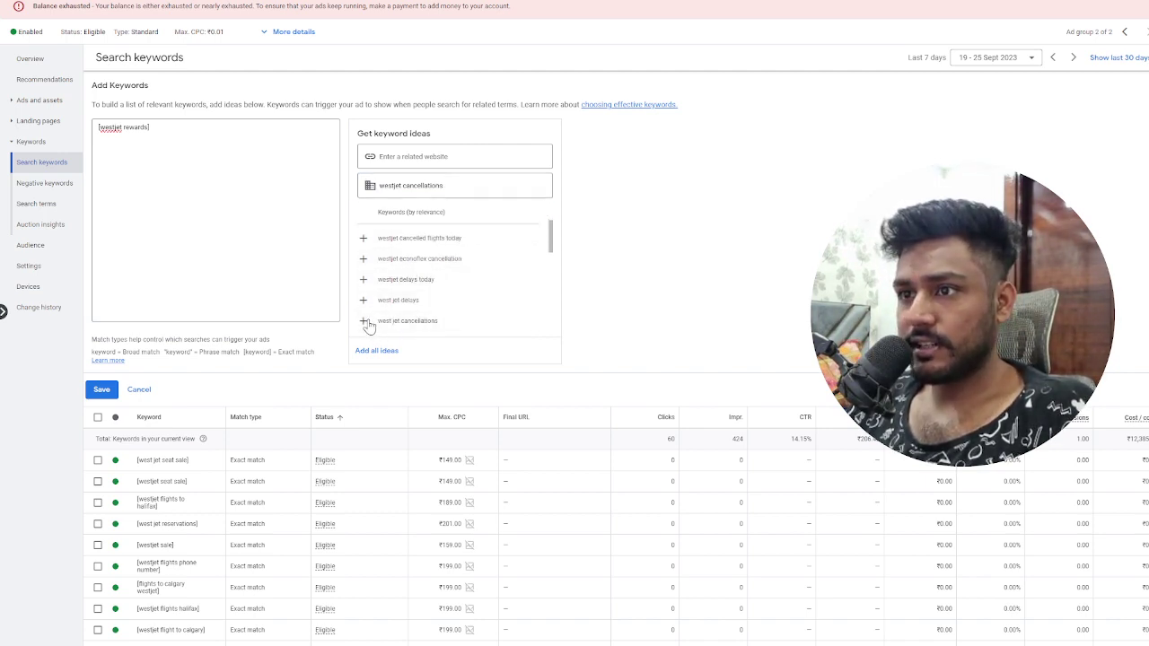
scroll(387, 314, down, 2)
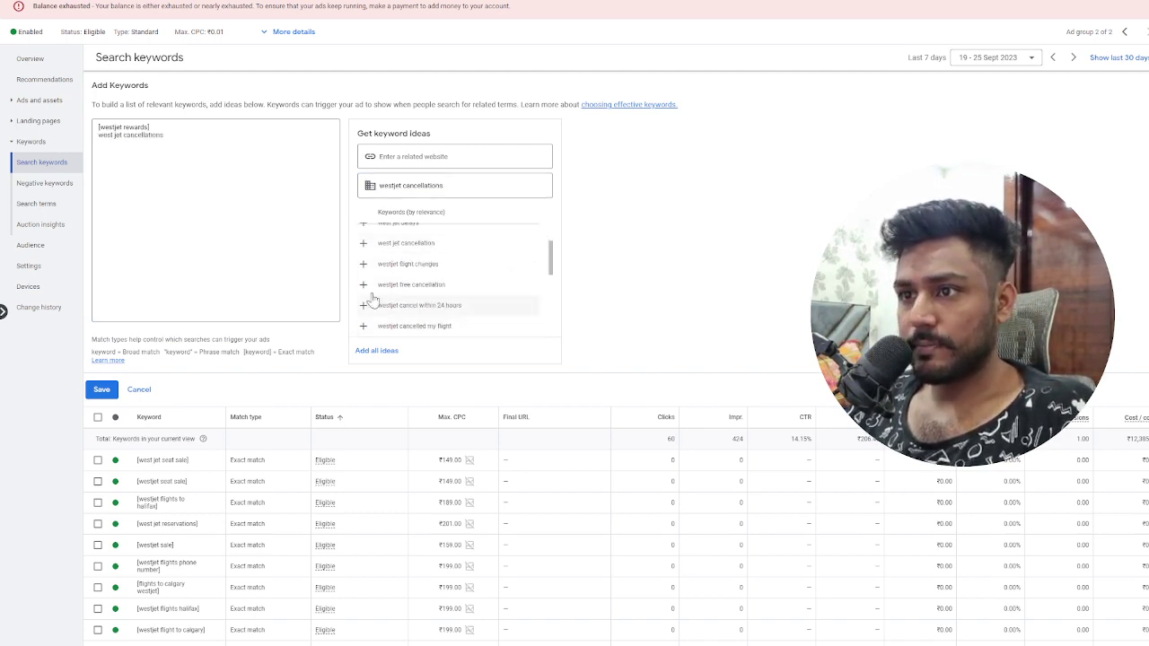
click(363, 285)
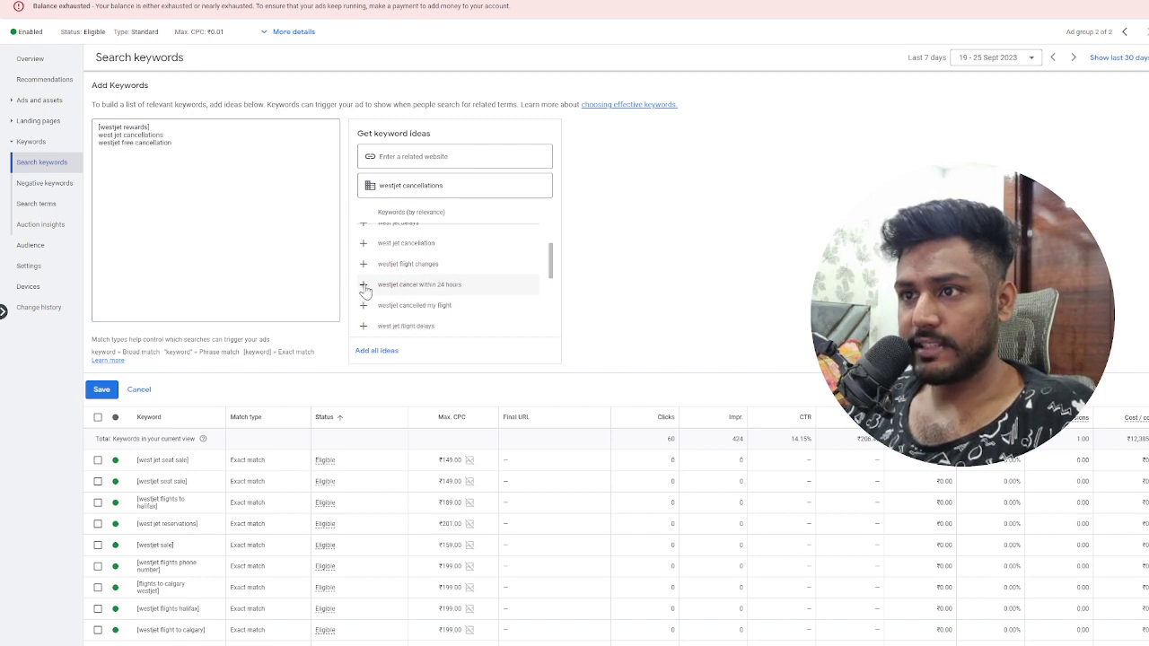
click(364, 264)
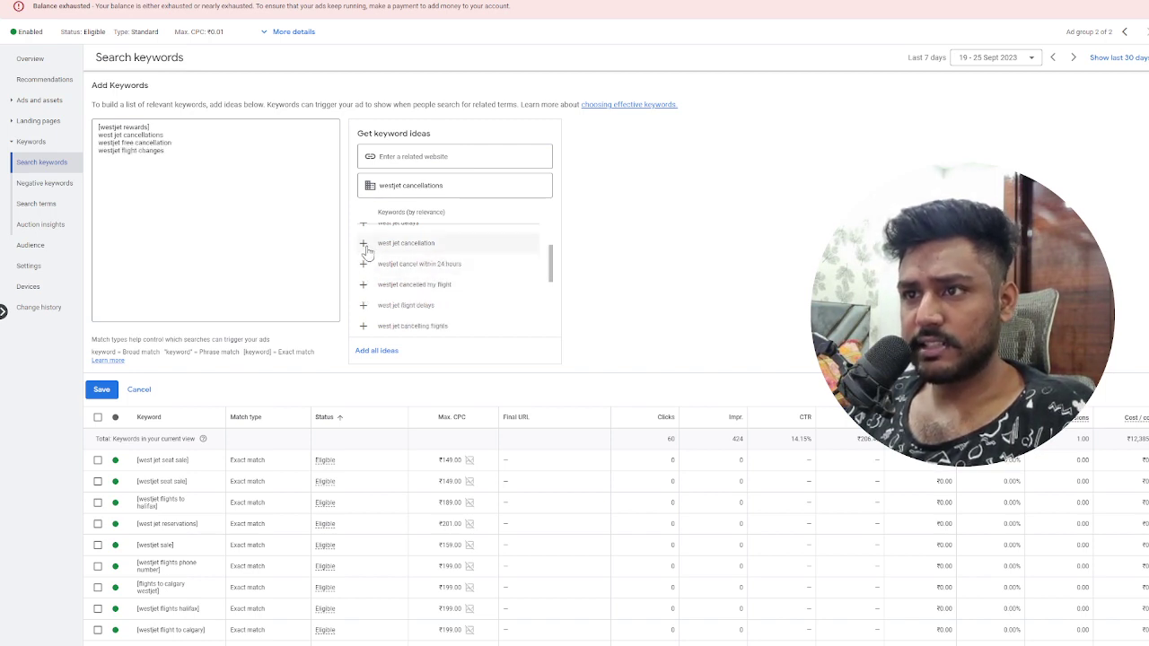
click(363, 243)
- From the same cancellation ideas, add west jet flight cancellation, westjet trip cancellation and westjet transfer ticket to another person
scroll(381, 286, down, 3)
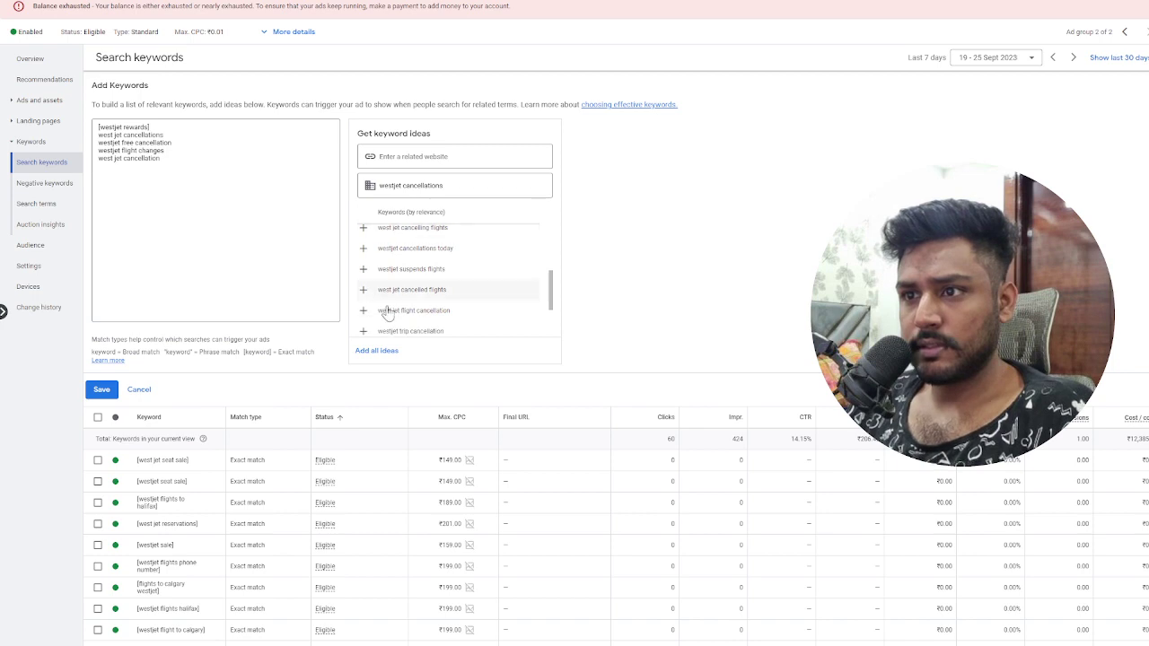
click(365, 312)
scroll(368, 316, down, 2)
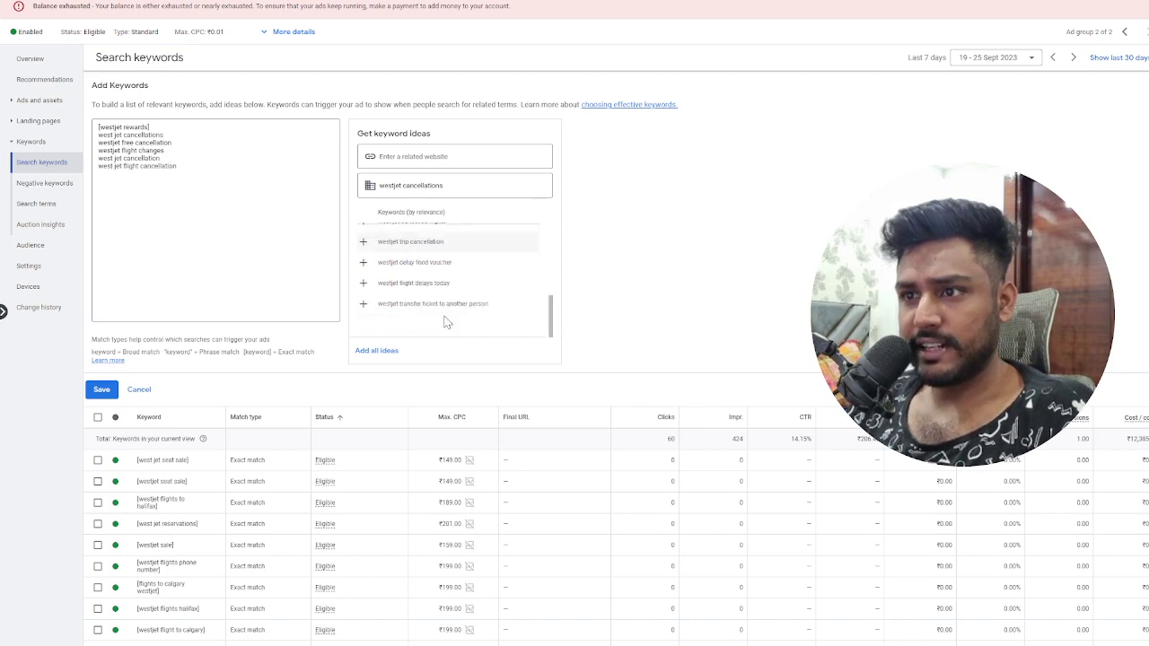
click(364, 244)
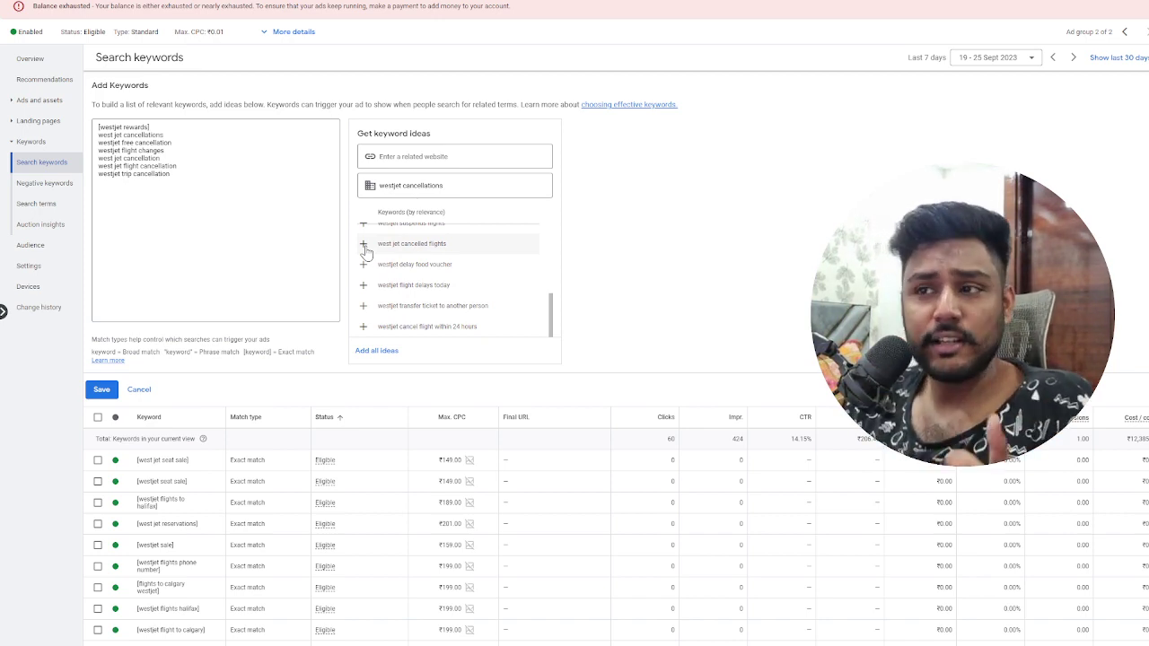
click(364, 306)
scroll(372, 323, down, 1)
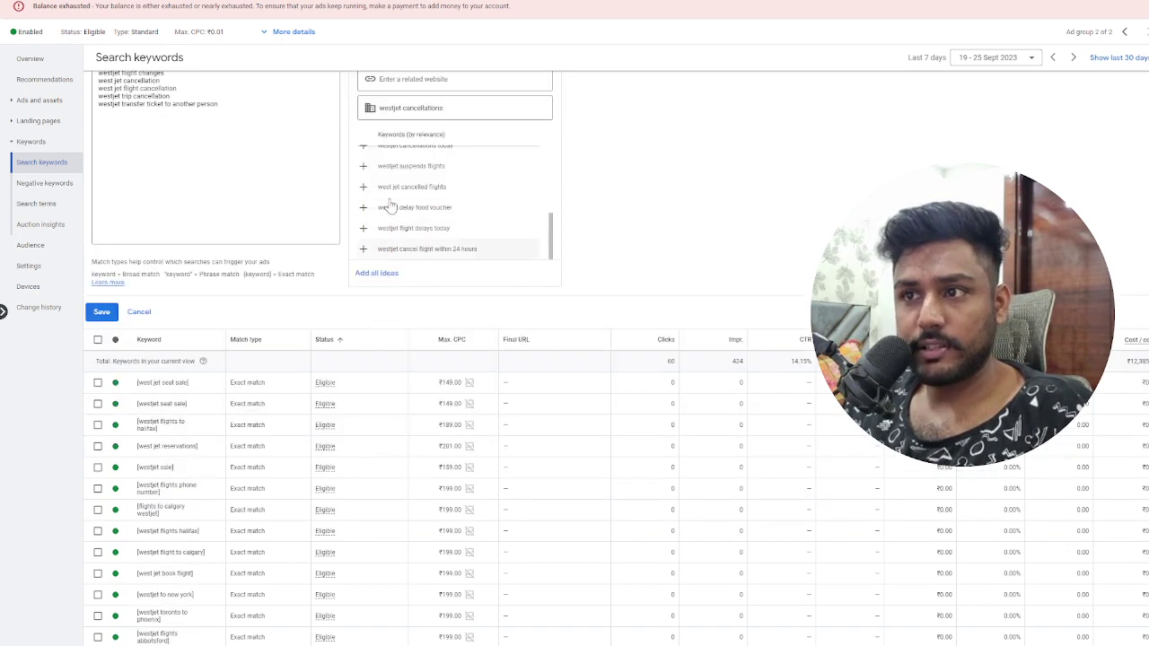
scroll(449, 170, up, 5)
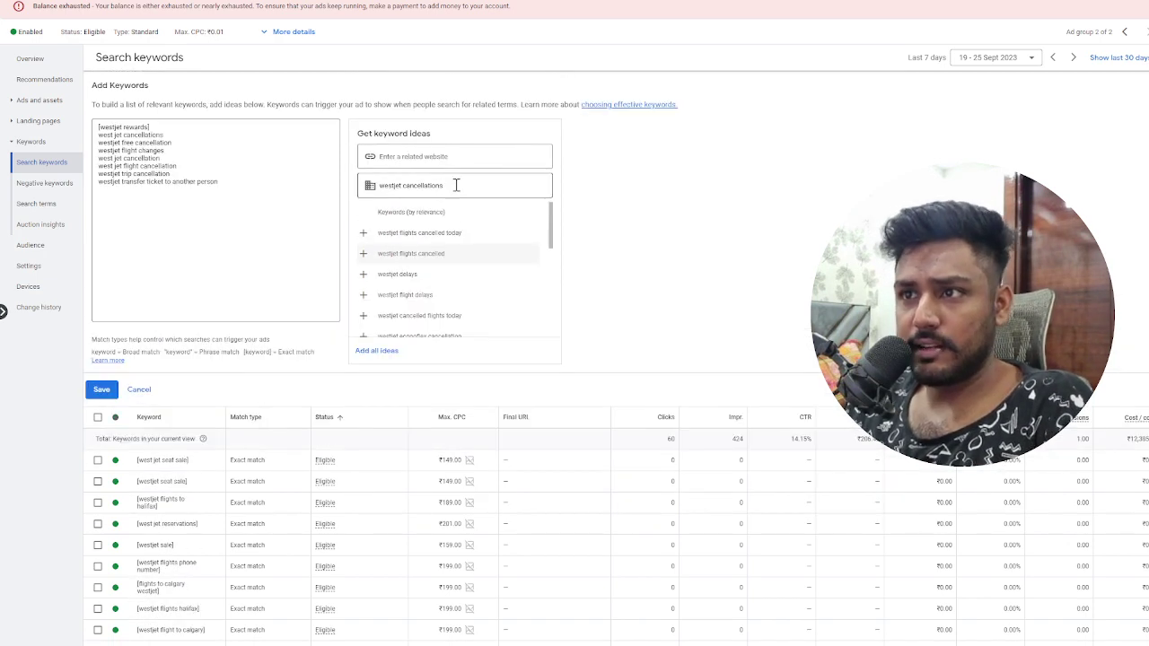
- Try keyword ideas for "westjet cancellations number", replace the query with "westjet refund", and add westjet com refund
click(456, 185)
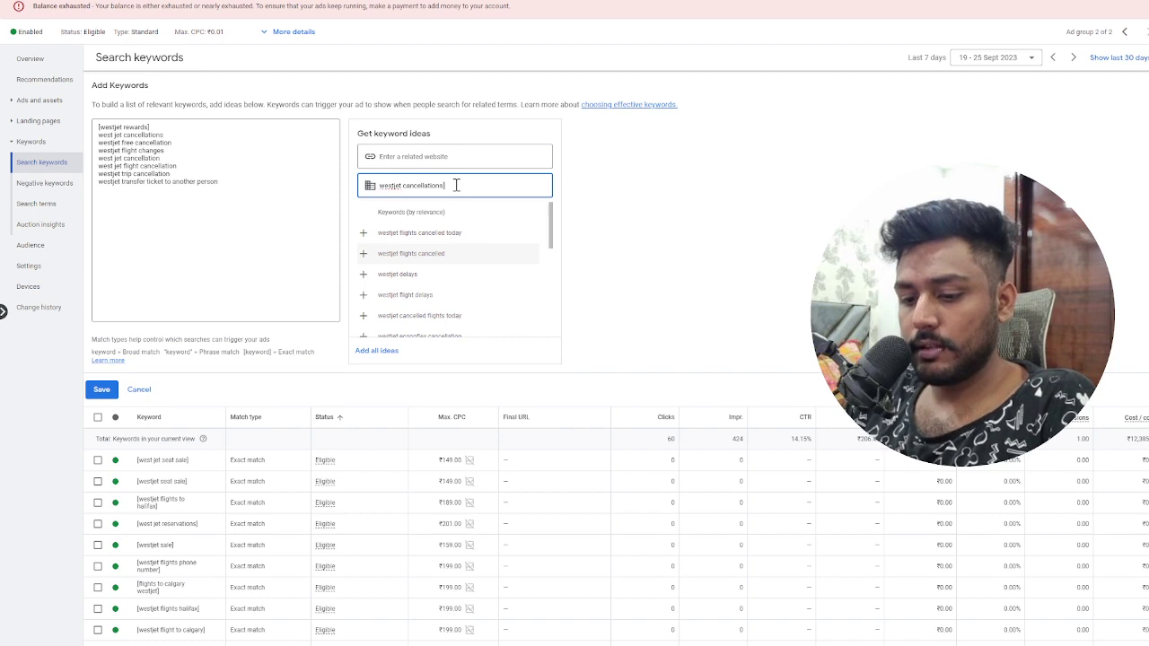
text(number)
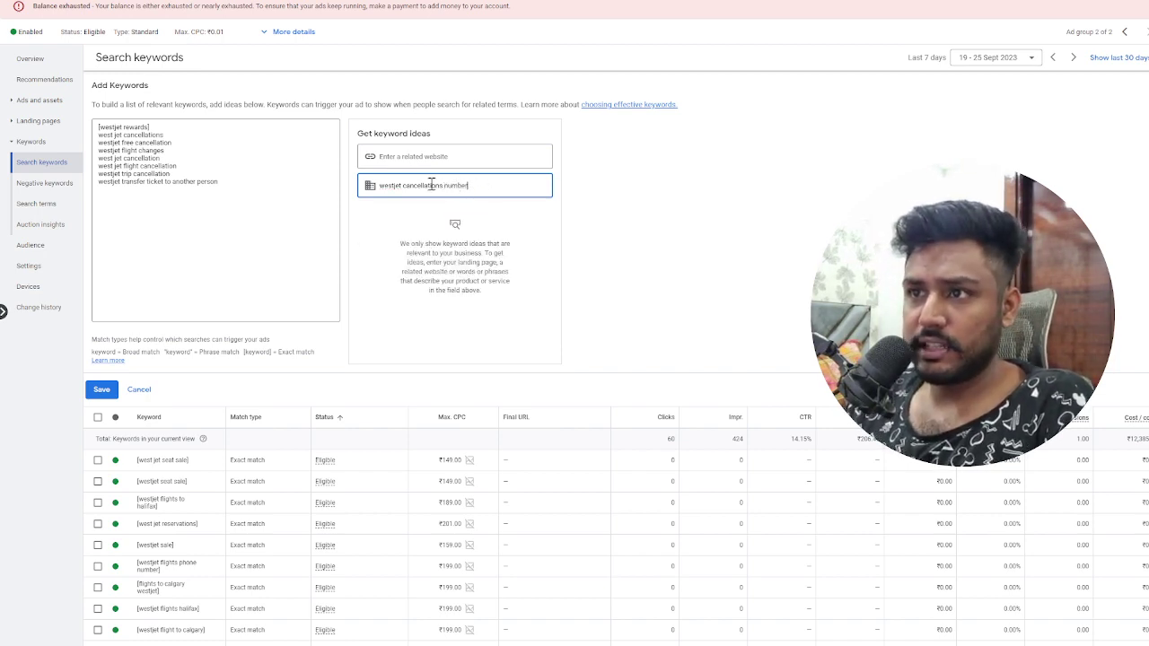
drag(405, 186, 479, 186)
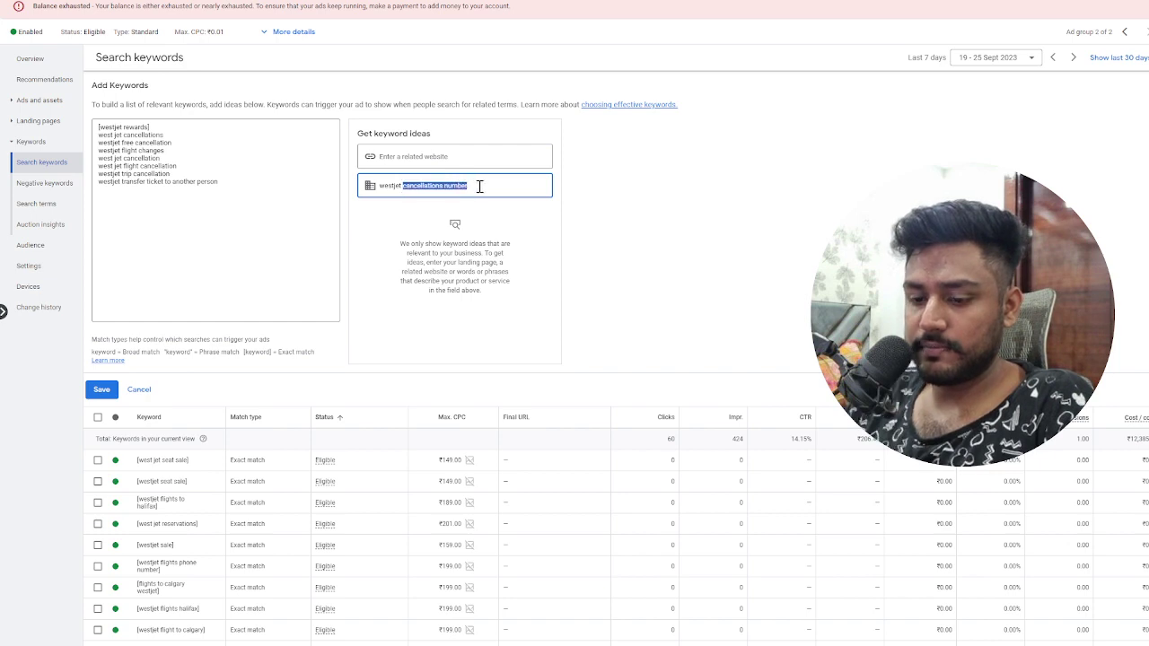
text(refund)
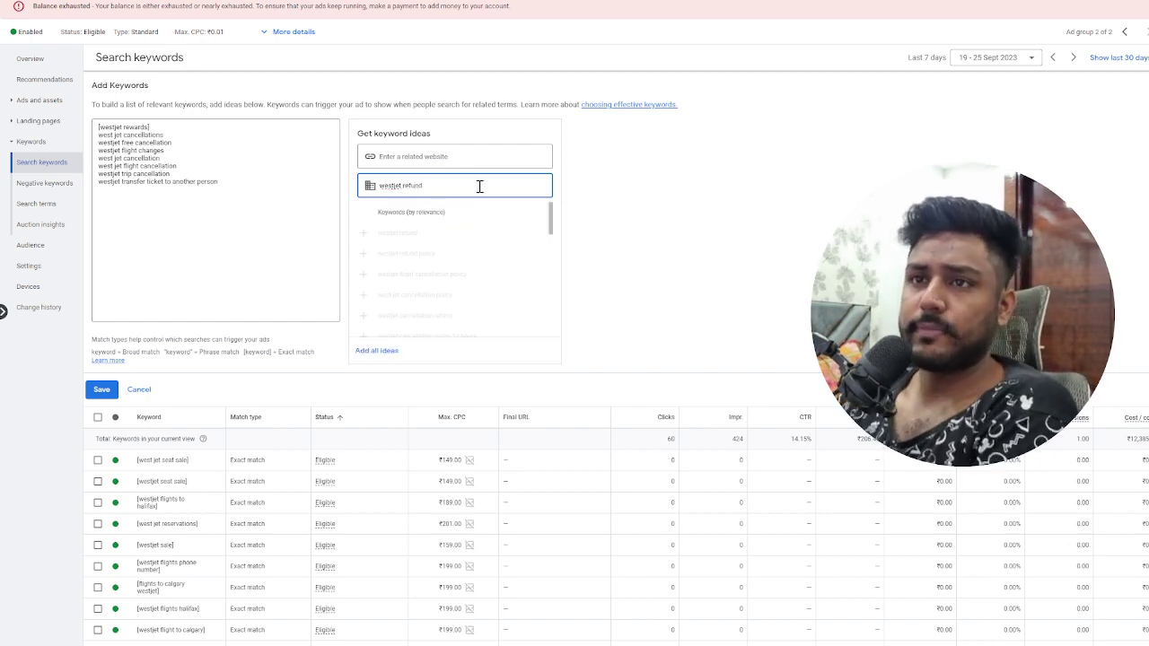
scroll(477, 273, down, 3)
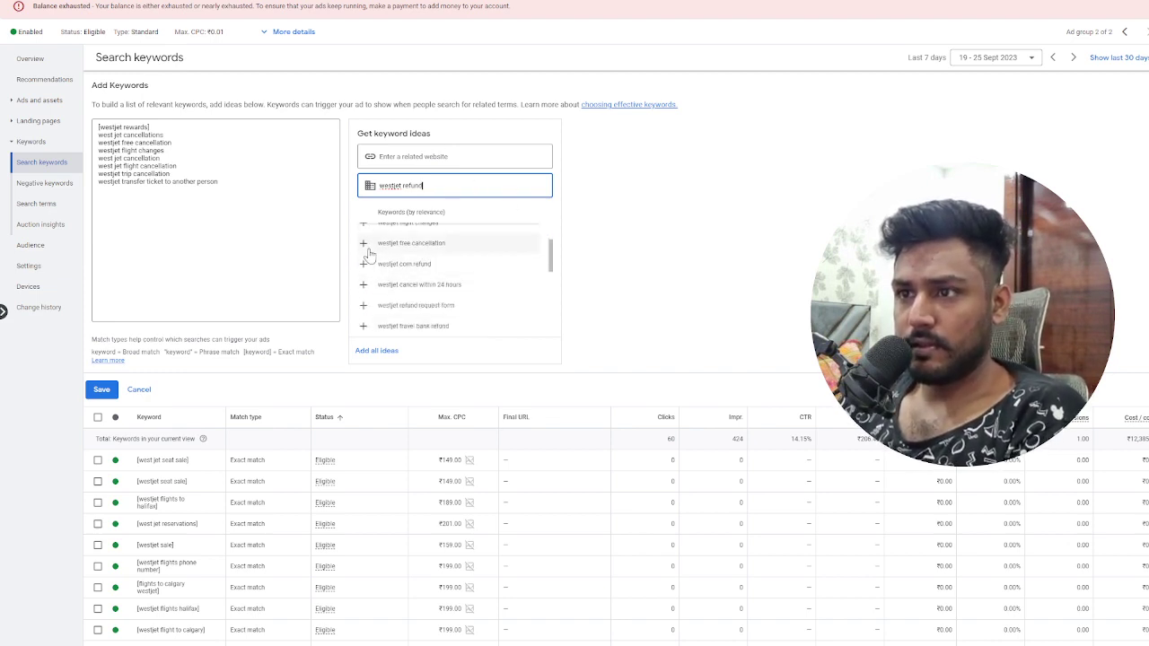
click(363, 265)
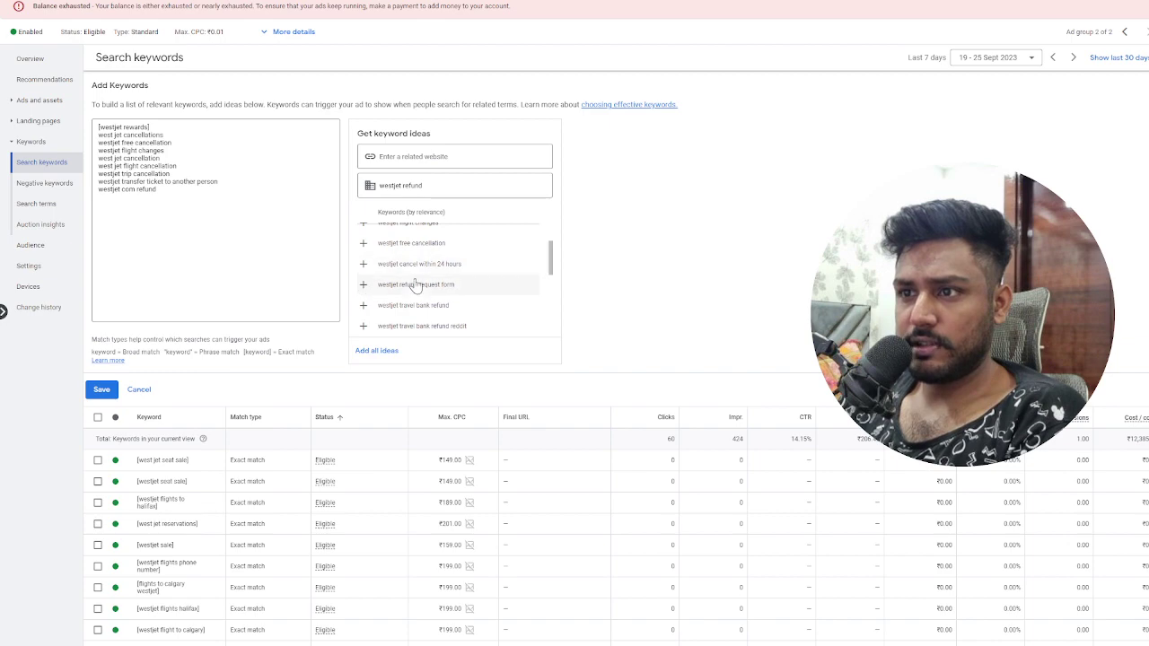
- Review the rest of the refund keyword ideas and add westjet cancellation refund to the keyword list
scroll(436, 302, down, 2)
scroll(449, 305, down, 3)
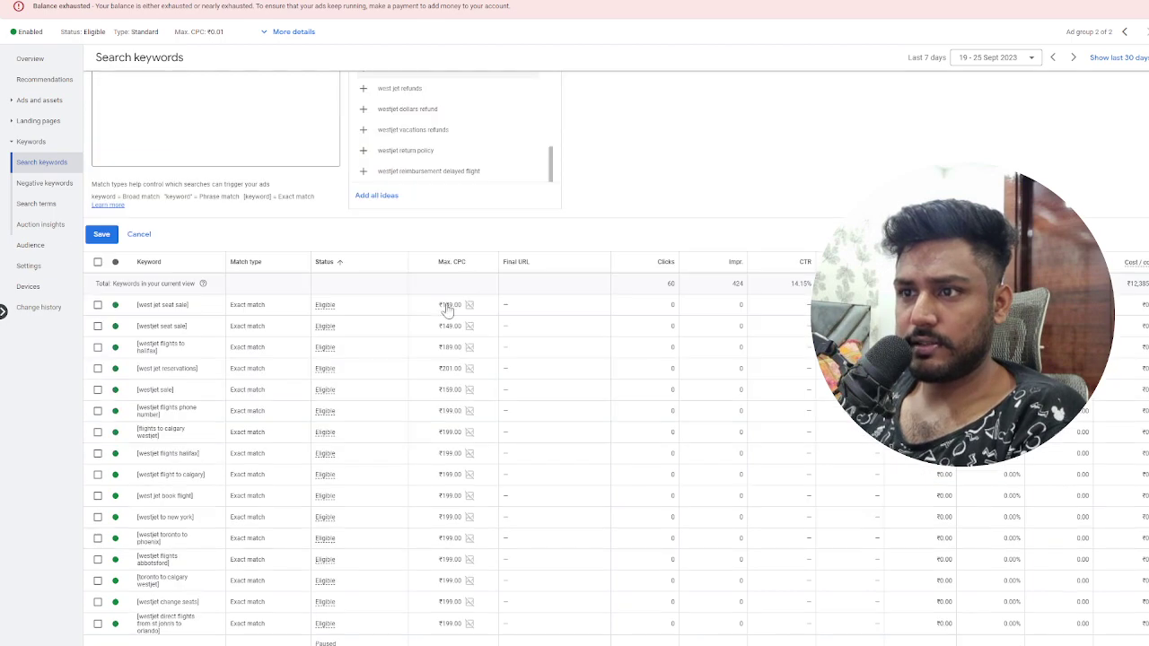
scroll(556, 274, up, 3)
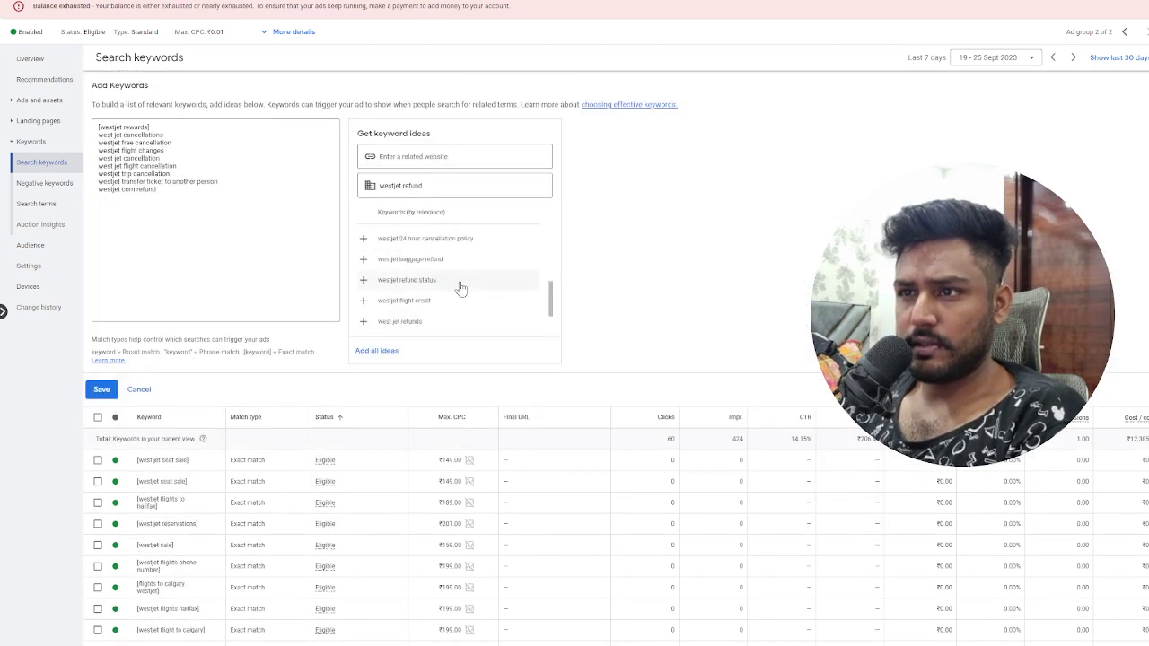
scroll(463, 286, up, 5)
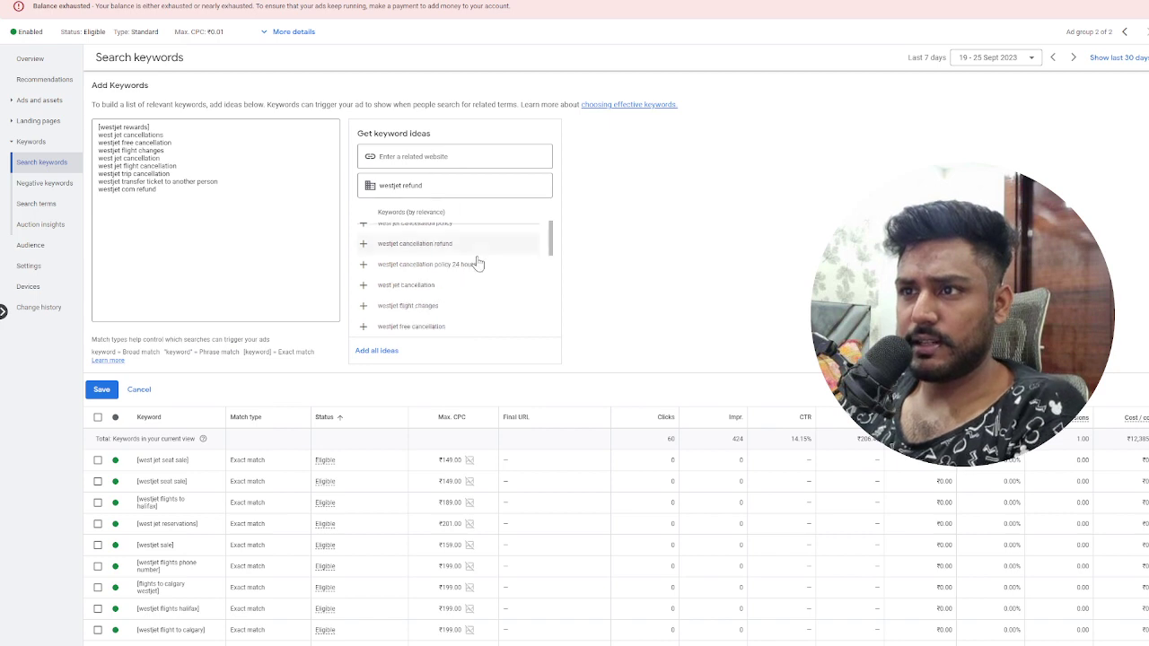
scroll(475, 264, up, 2)
click(364, 318)
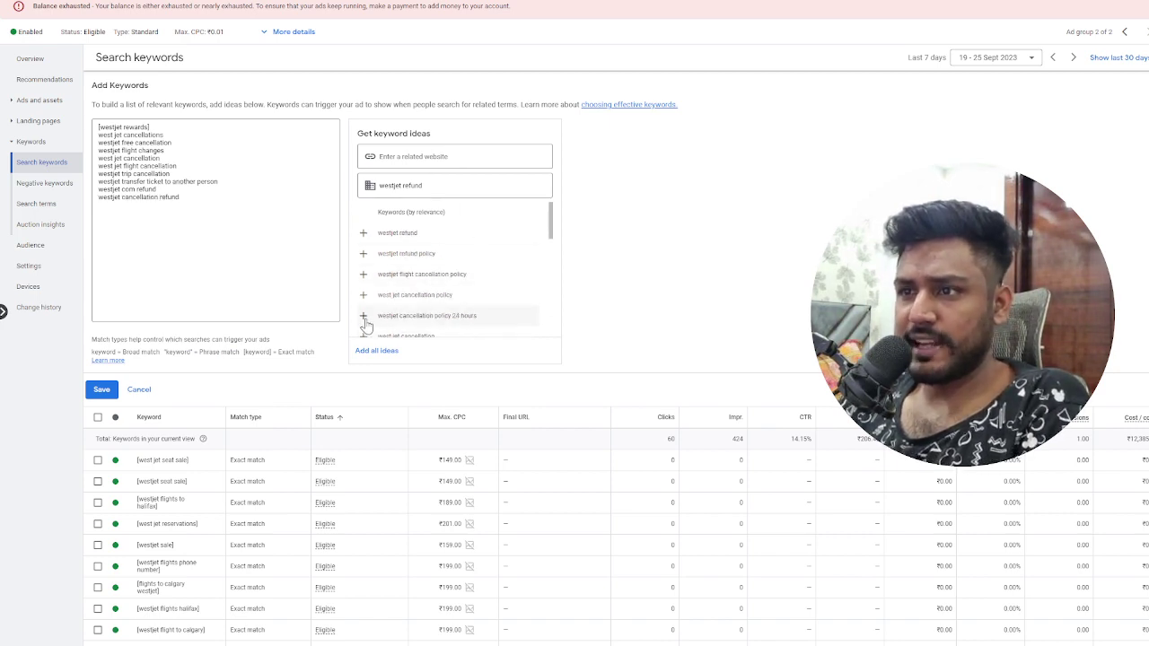
- Get keyword ideas for "westjet changes" and add westjet changes and westjet name change to the keyword list
click(453, 186)
text(number)
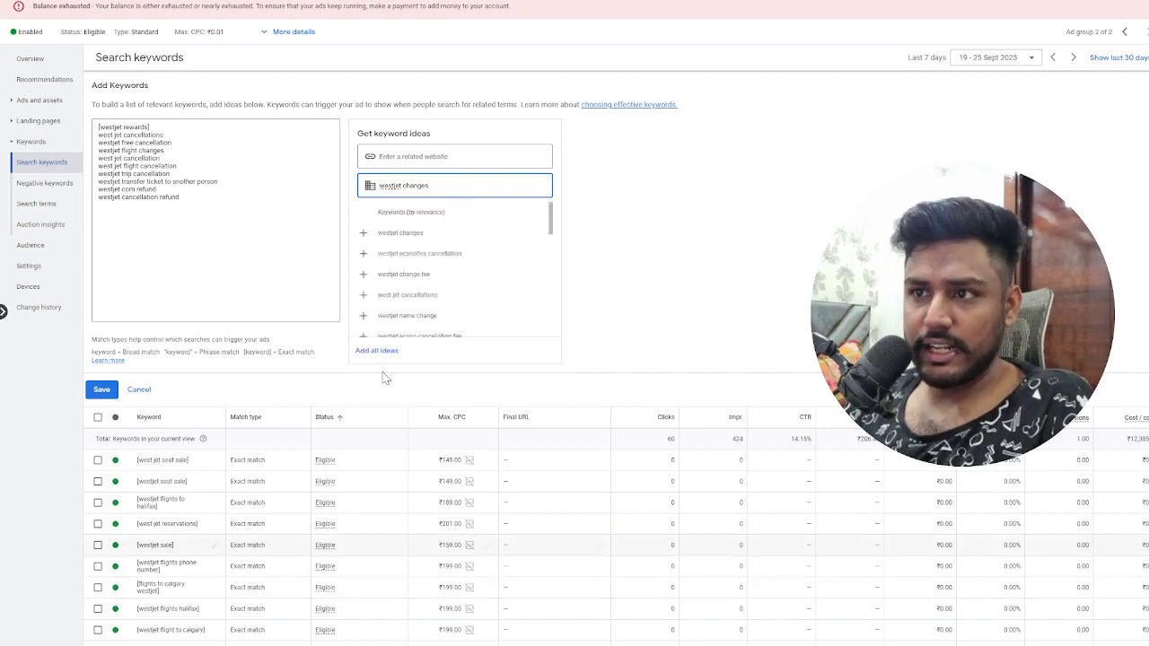
click(364, 234)
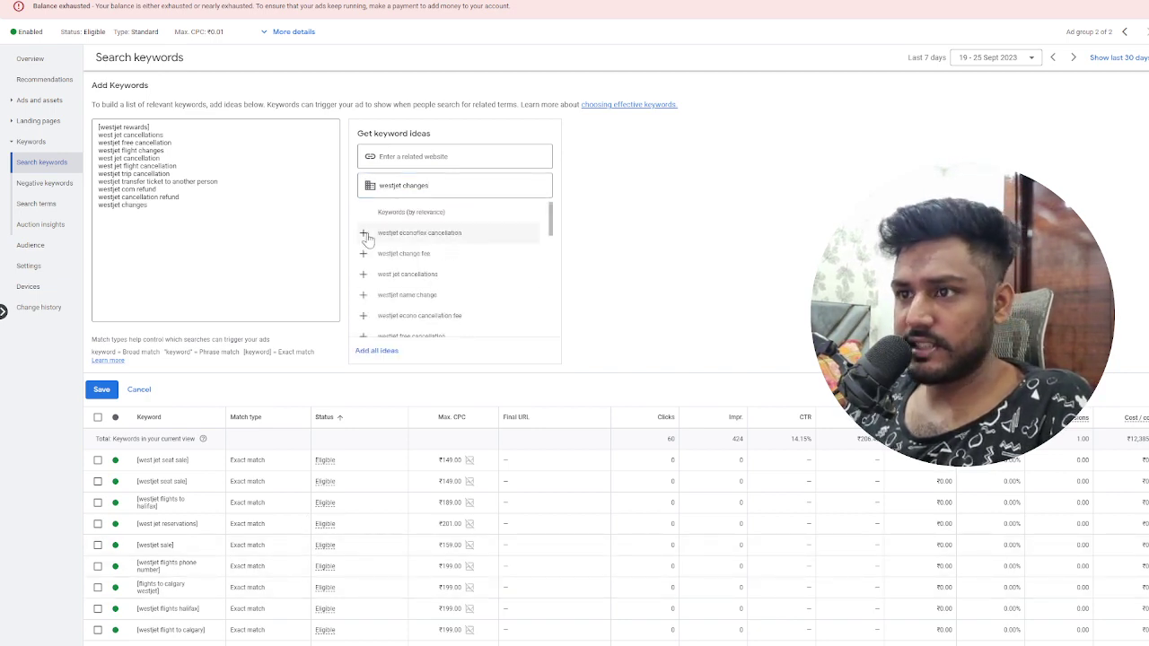
click(363, 295)
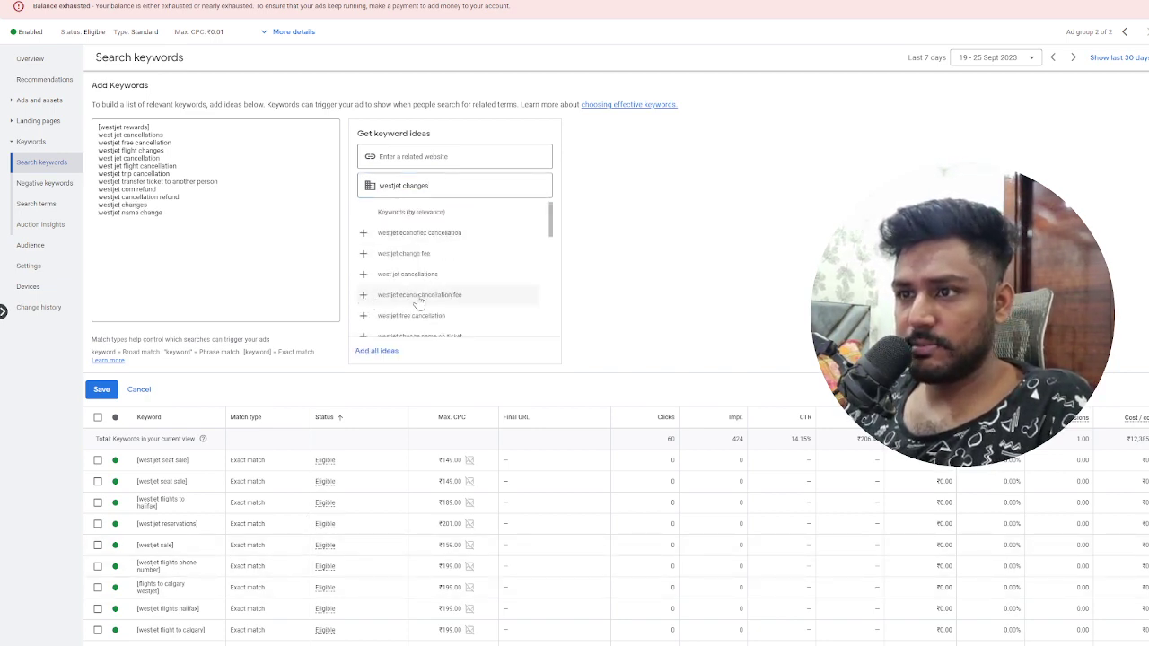
- From the westjet changes ideas, add westjet cancel flight within 24 hours, westjet ownership change, change name on westjet ticket and westjet same day change
scroll(443, 311, down, 1)
scroll(395, 316, down, 5)
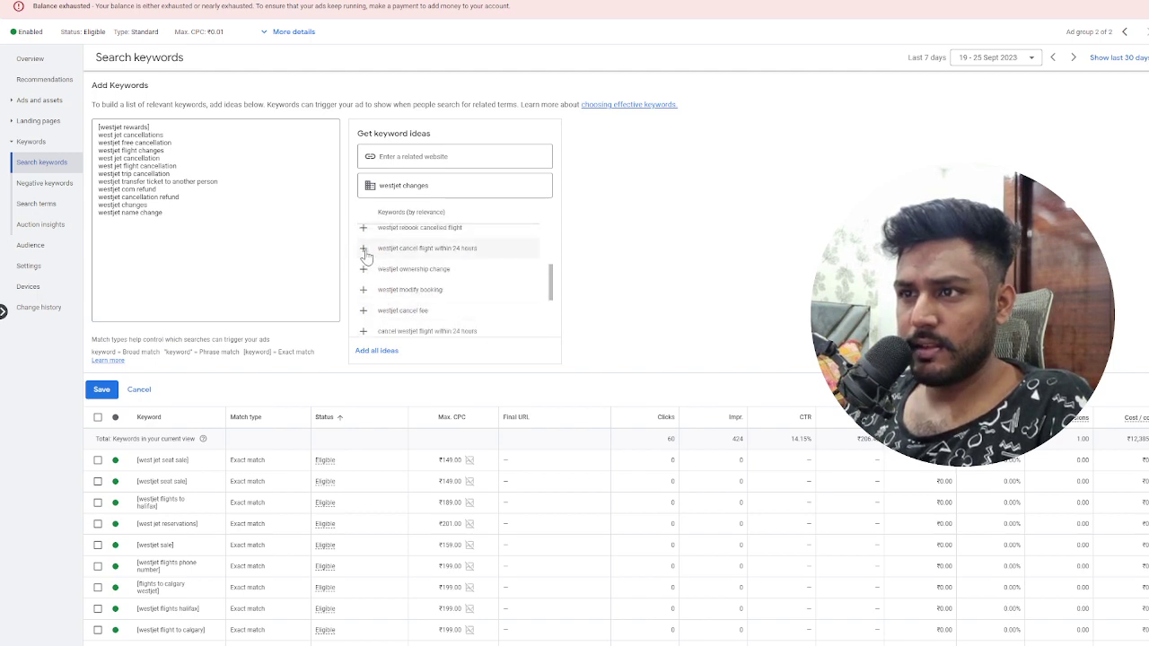
click(364, 249)
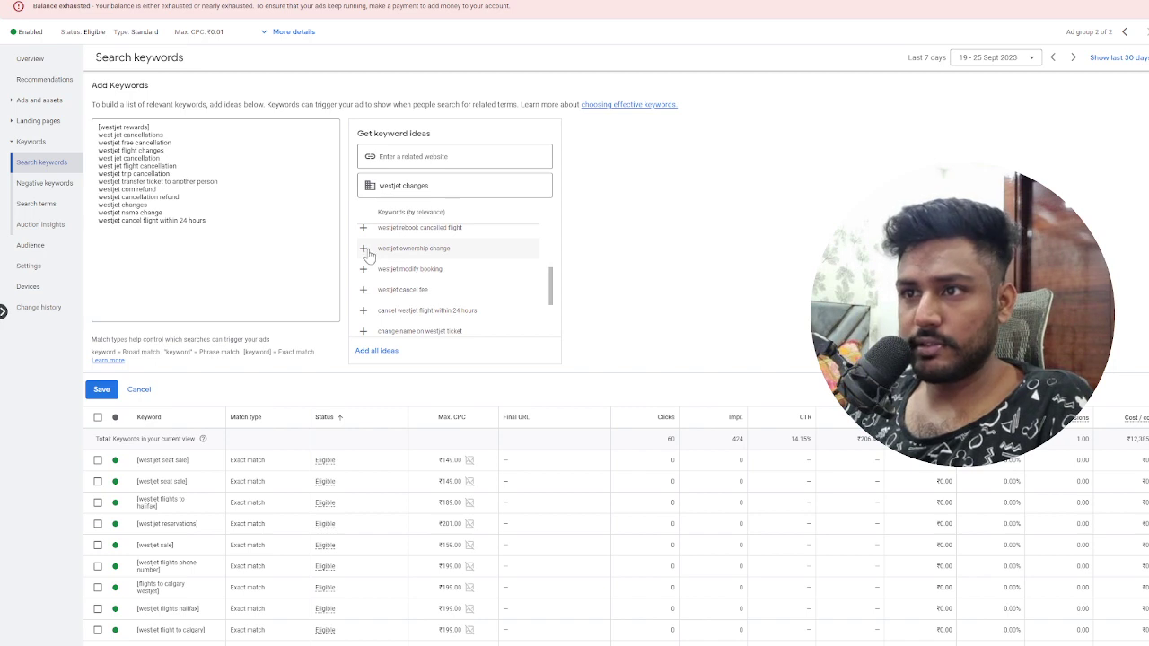
click(364, 249)
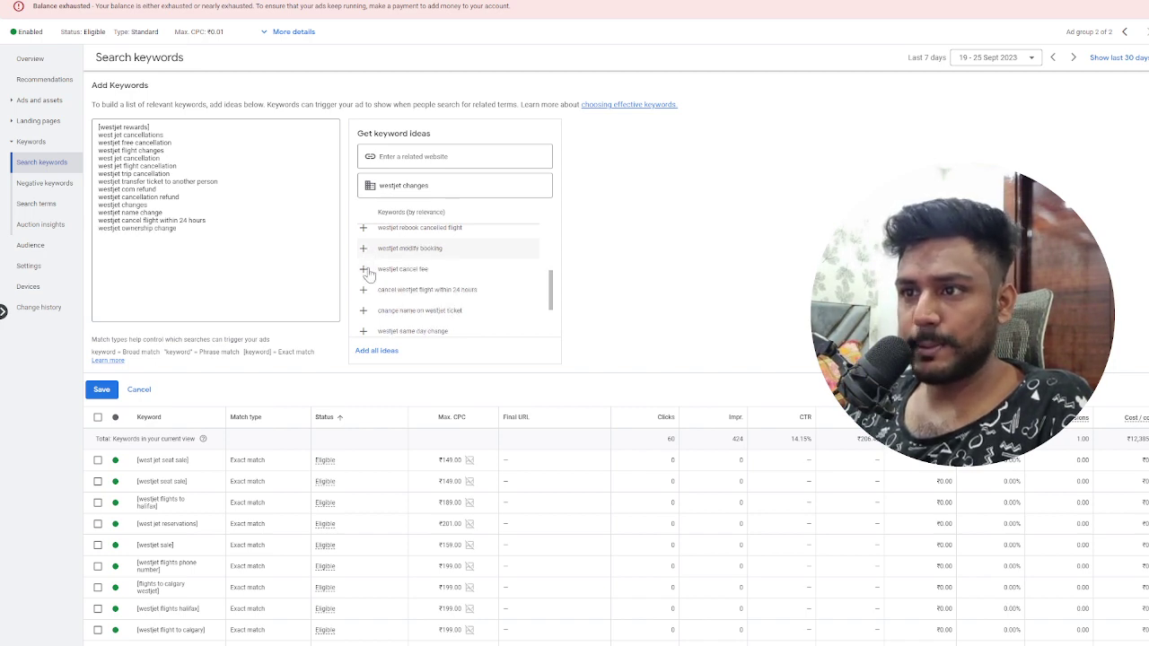
click(365, 311)
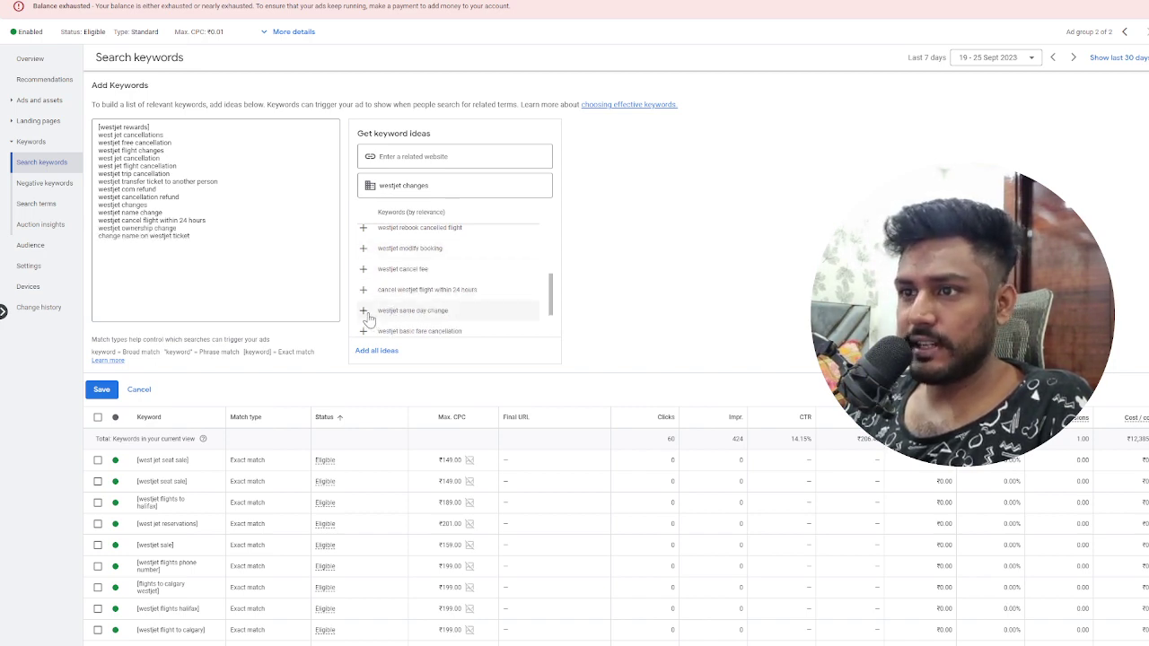
click(368, 312)
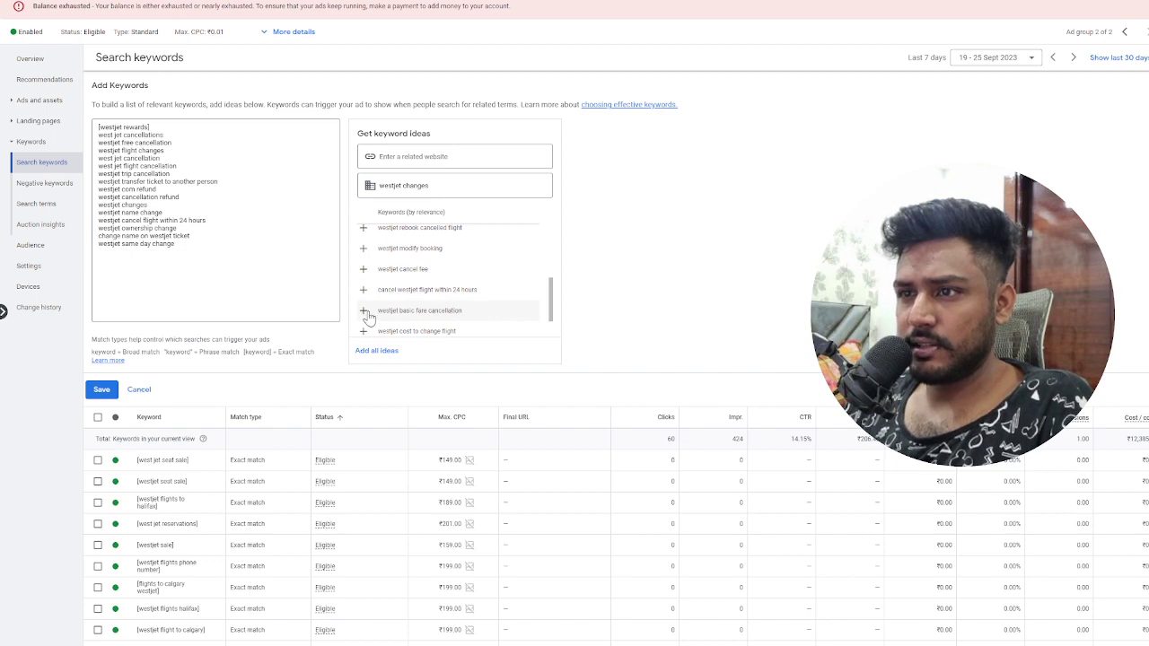
- Clear the "westjet changes" query from the keyword ideas and save the new keyword list to the ad group
scroll(378, 330, down, 1)
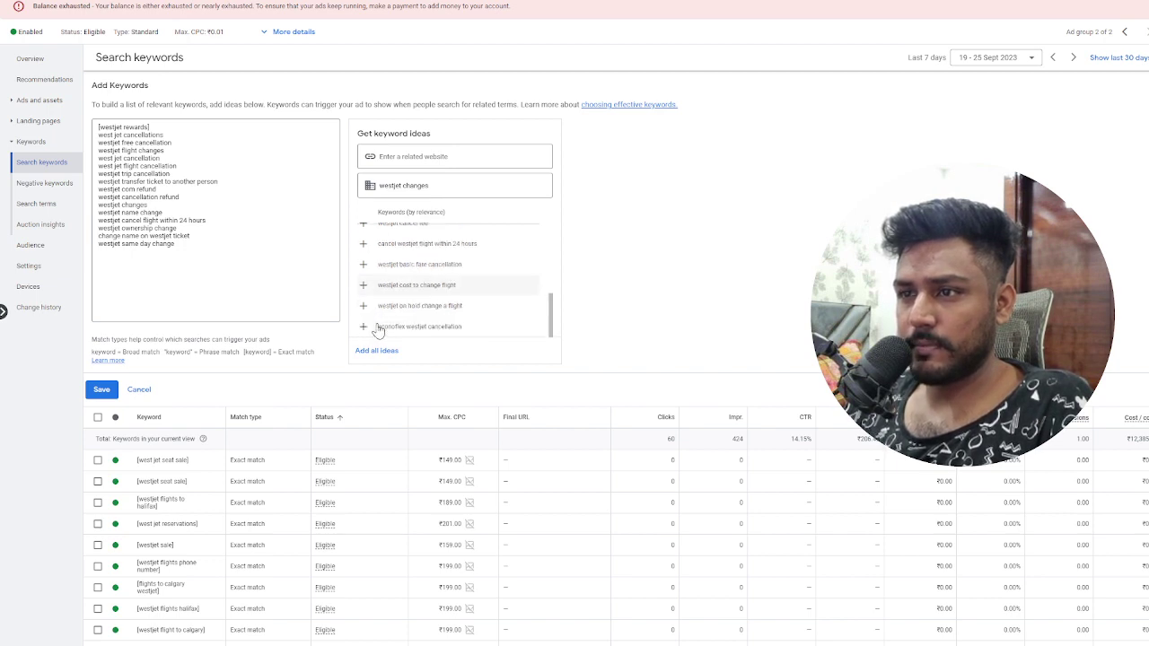
scroll(377, 310, down, 2)
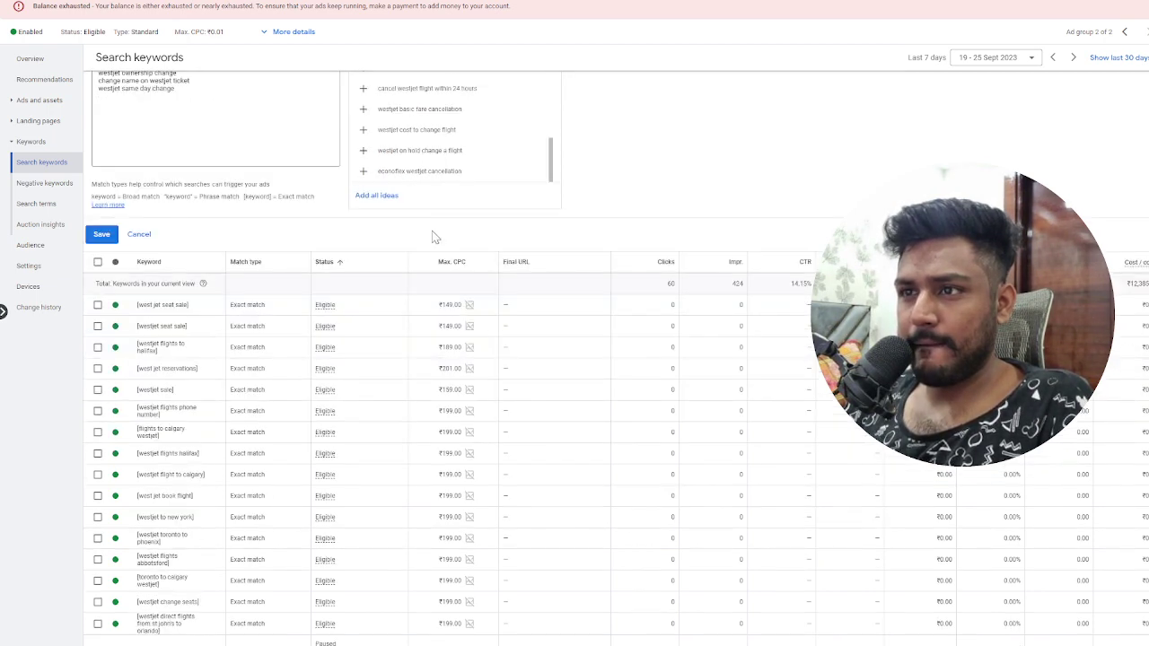
scroll(435, 237, up, 1)
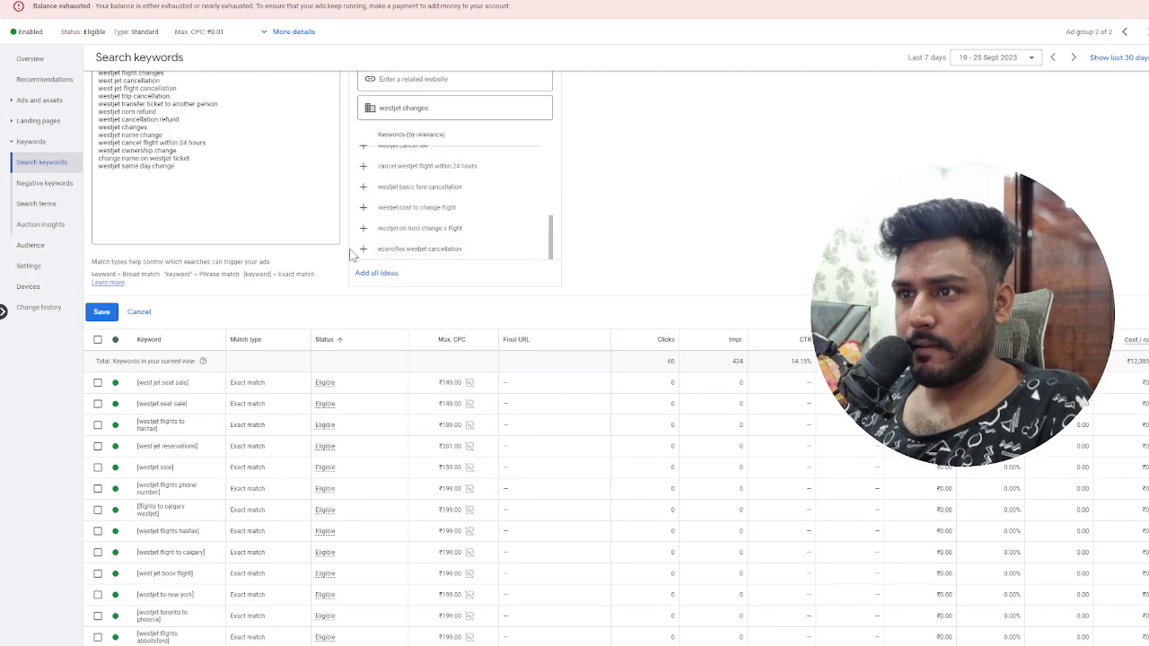
scroll(479, 206, up, 5)
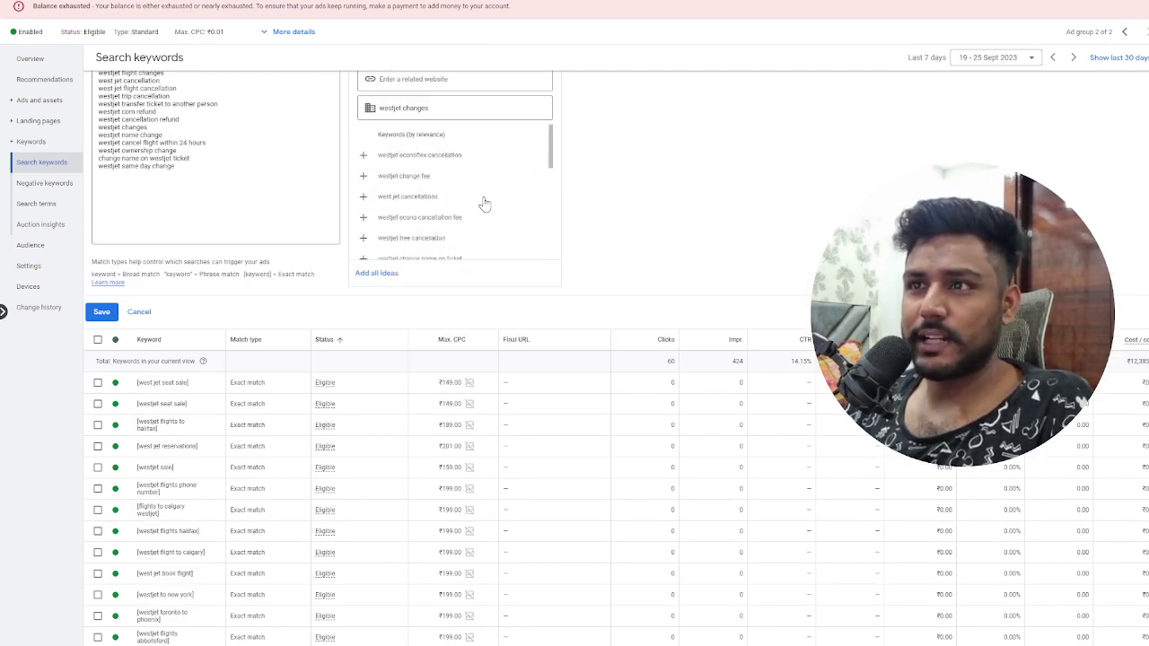
scroll(484, 205, up, 1)
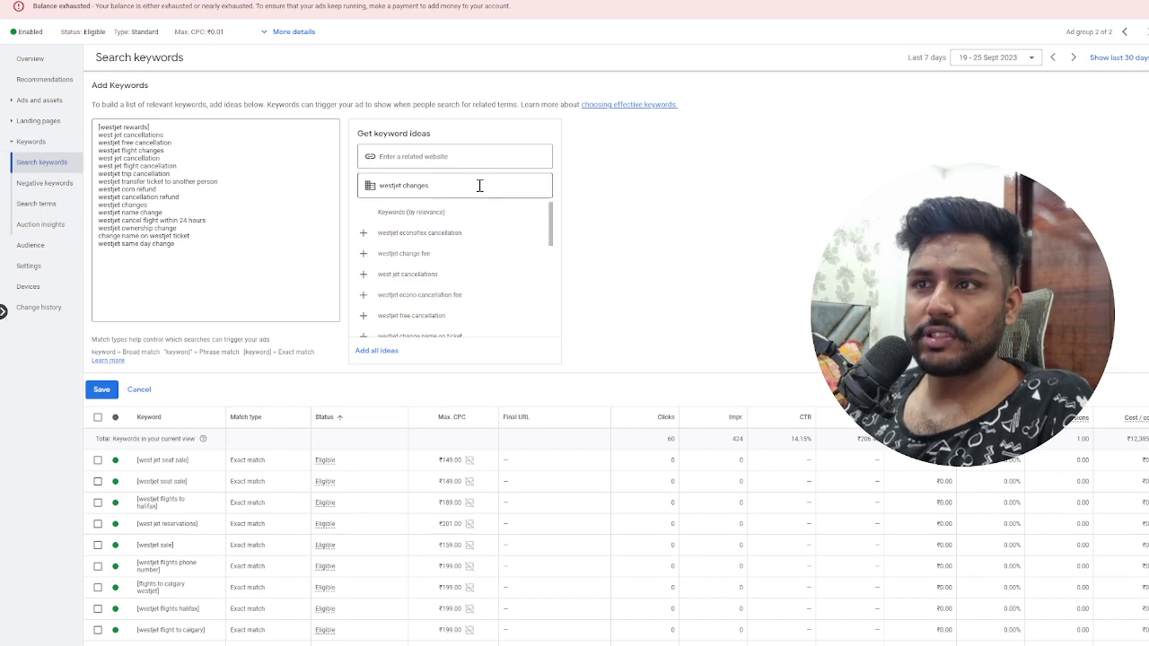
drag(480, 186, 284, 182)
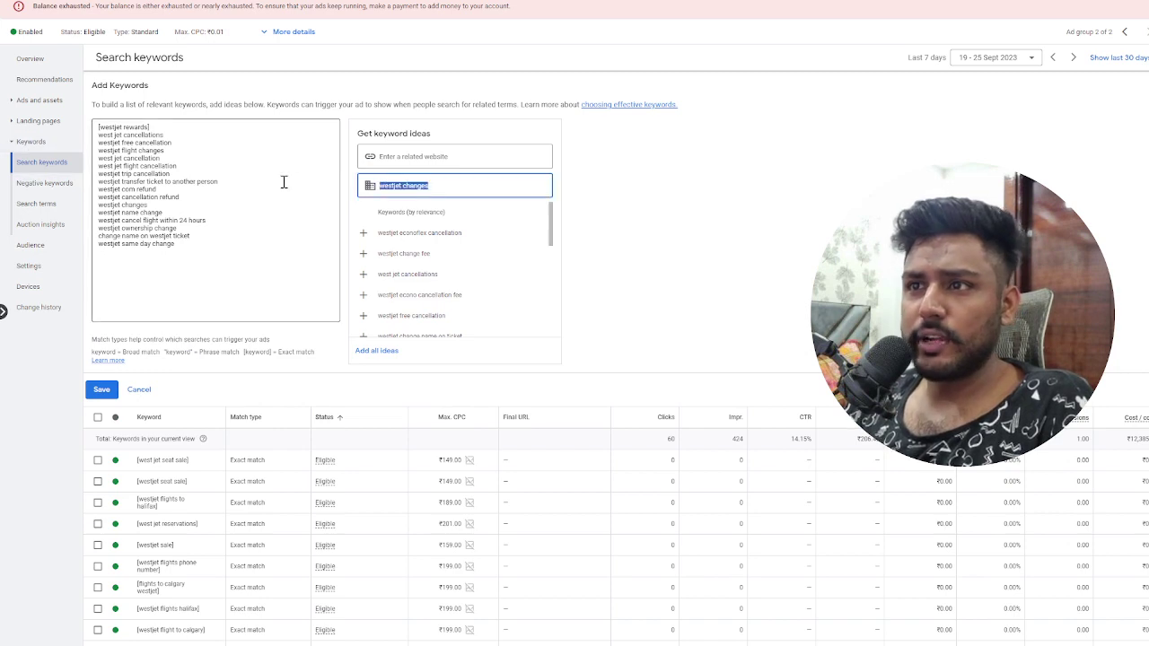
key(BackSpace)
click(171, 126)
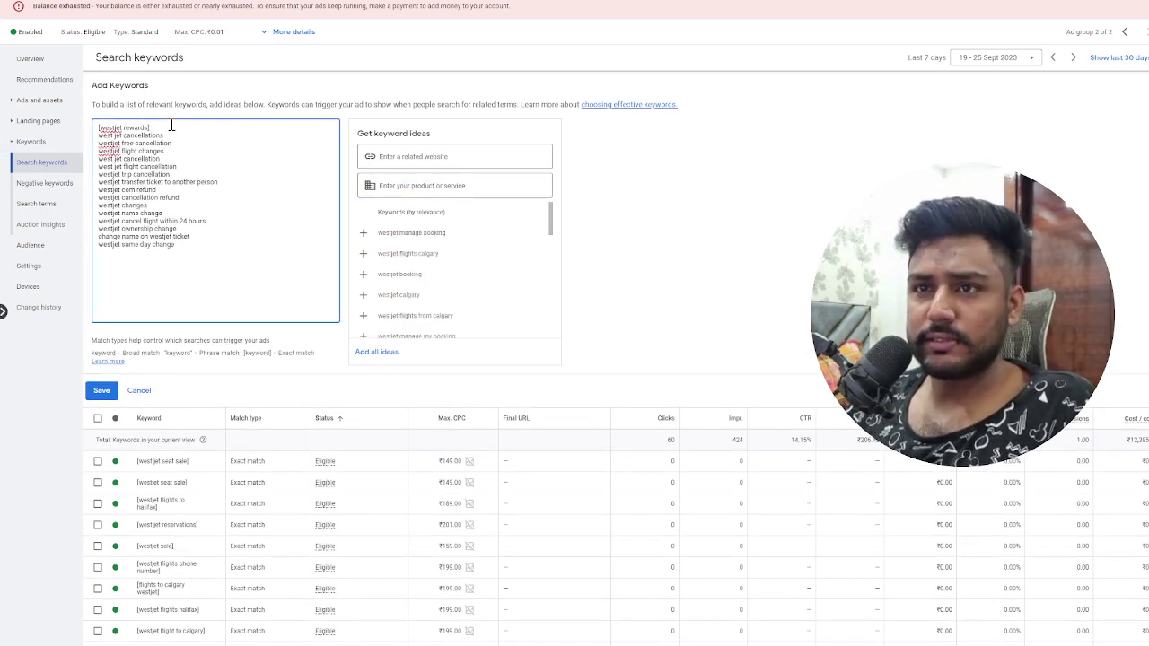
click(102, 393)
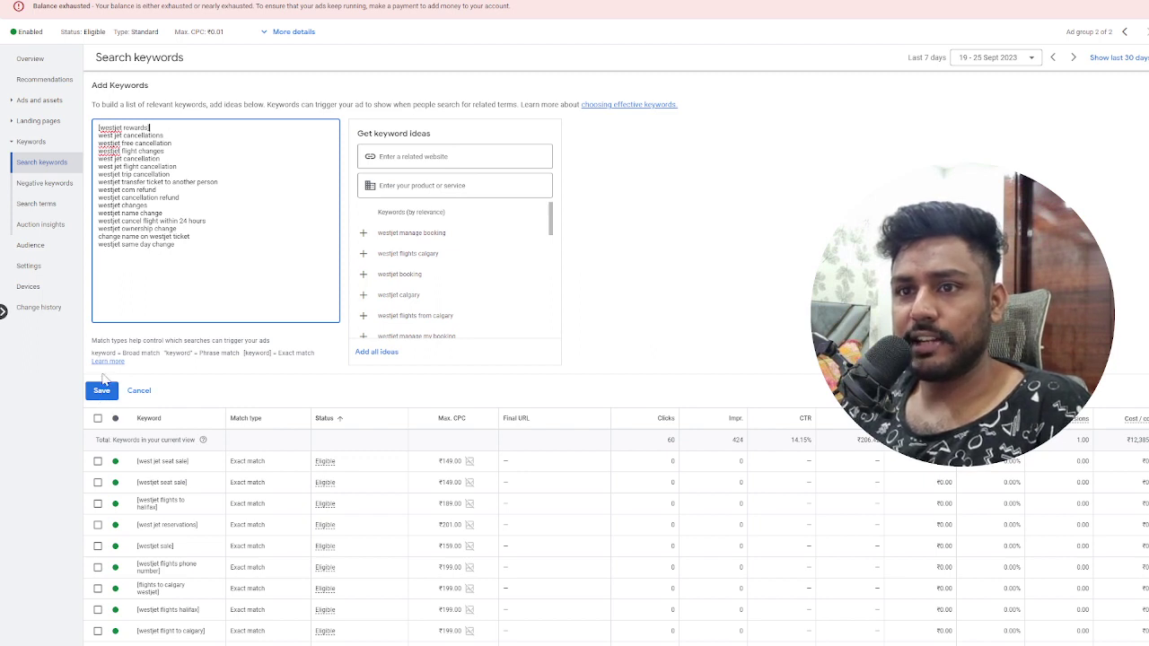
click(101, 390)
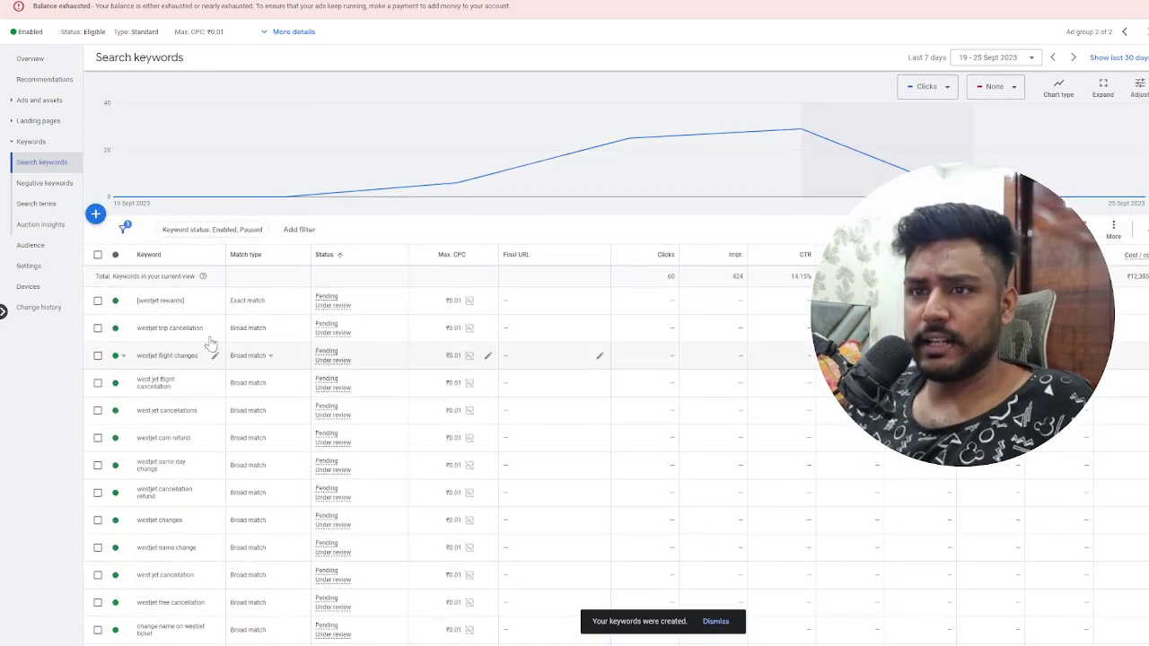
- Sort the keywords by match type, select all the newly added broad match keywords and change their match type to exact match
click(266, 258)
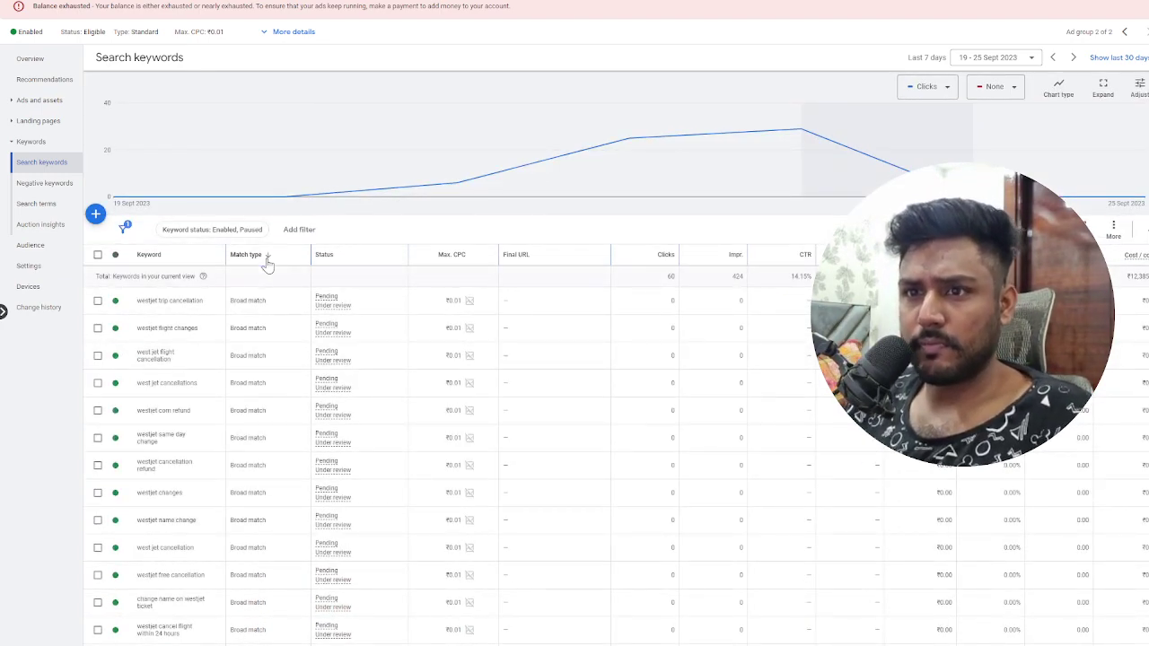
click(98, 301)
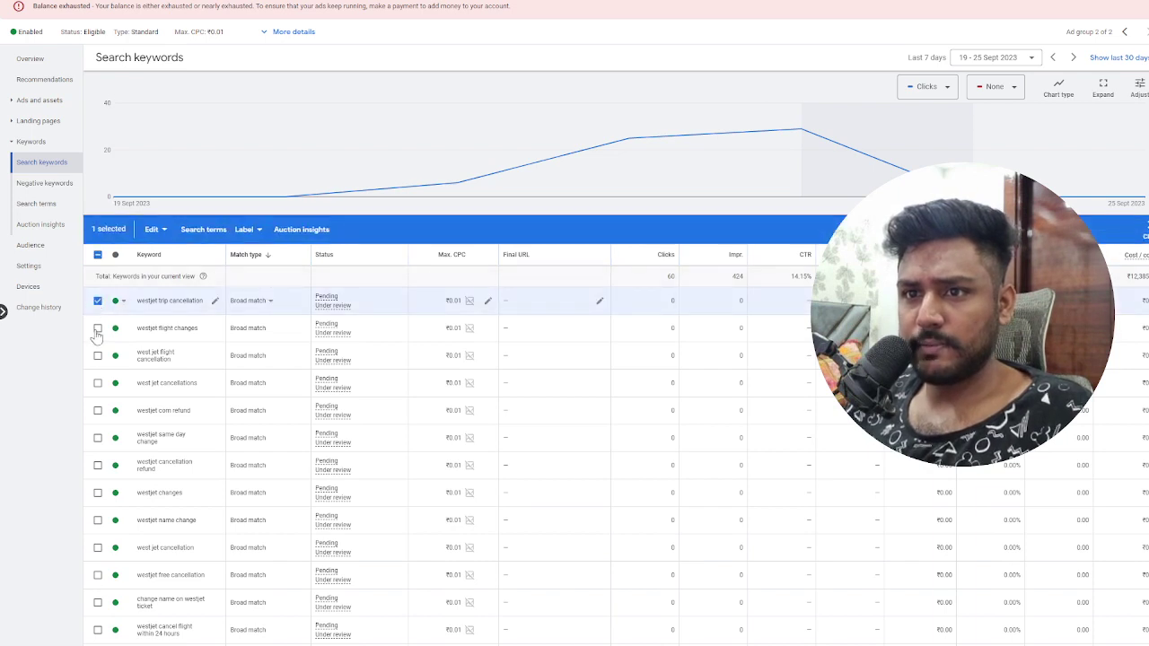
click(98, 328)
click(98, 356)
click(98, 382)
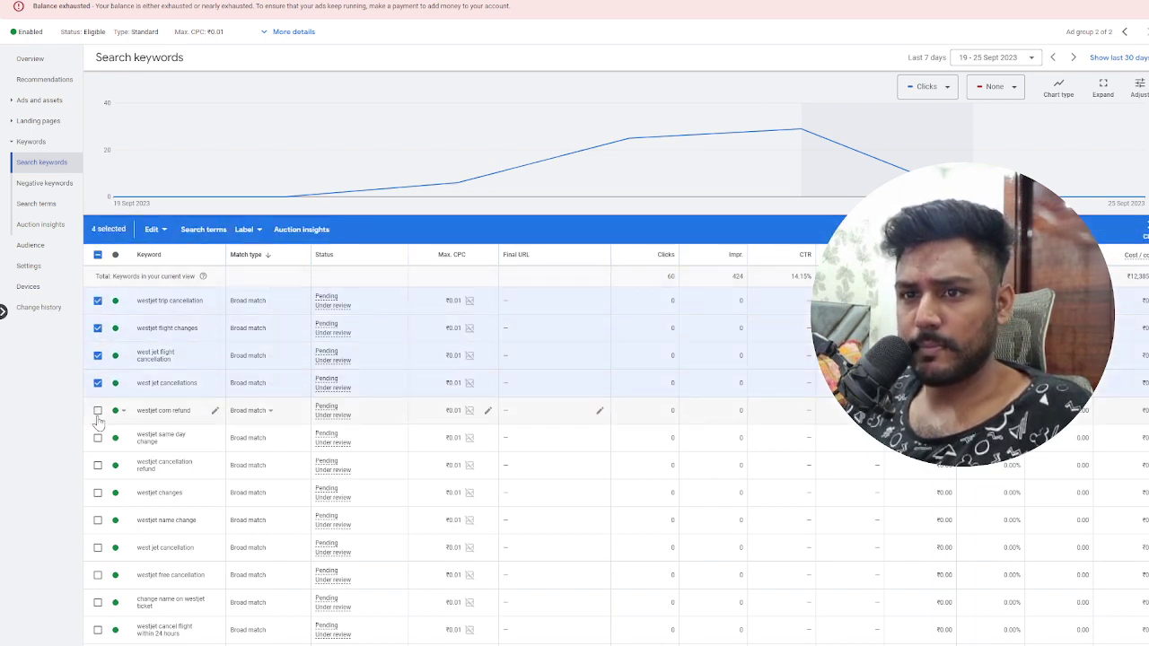
click(98, 410)
click(98, 438)
click(98, 465)
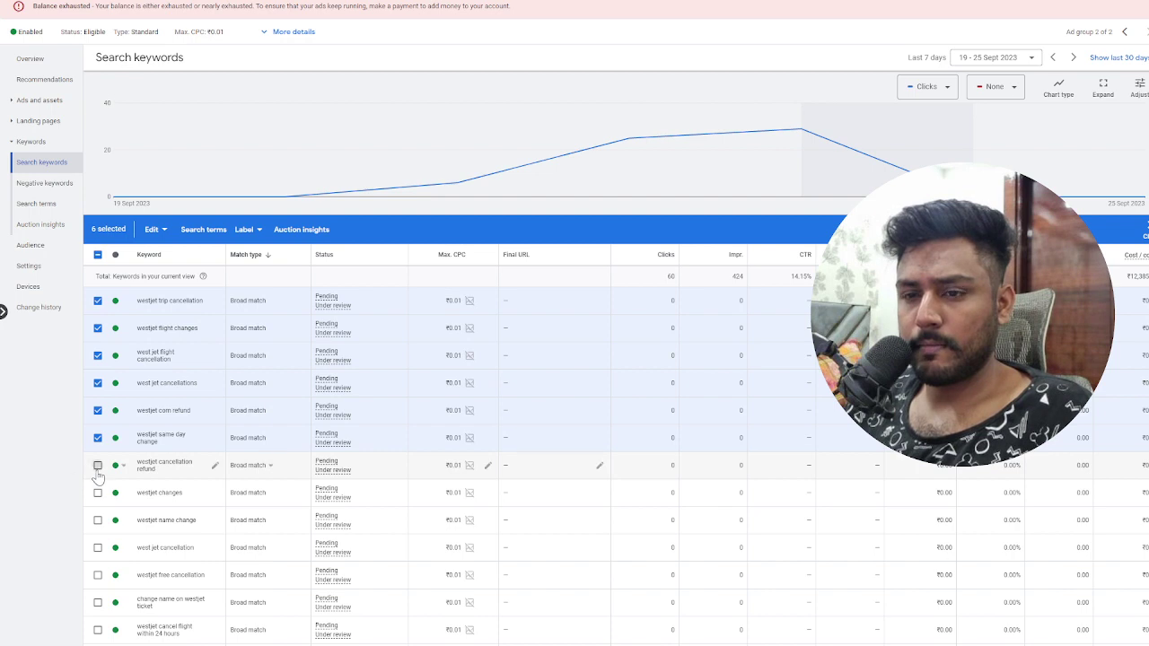
click(98, 493)
click(98, 520)
click(98, 548)
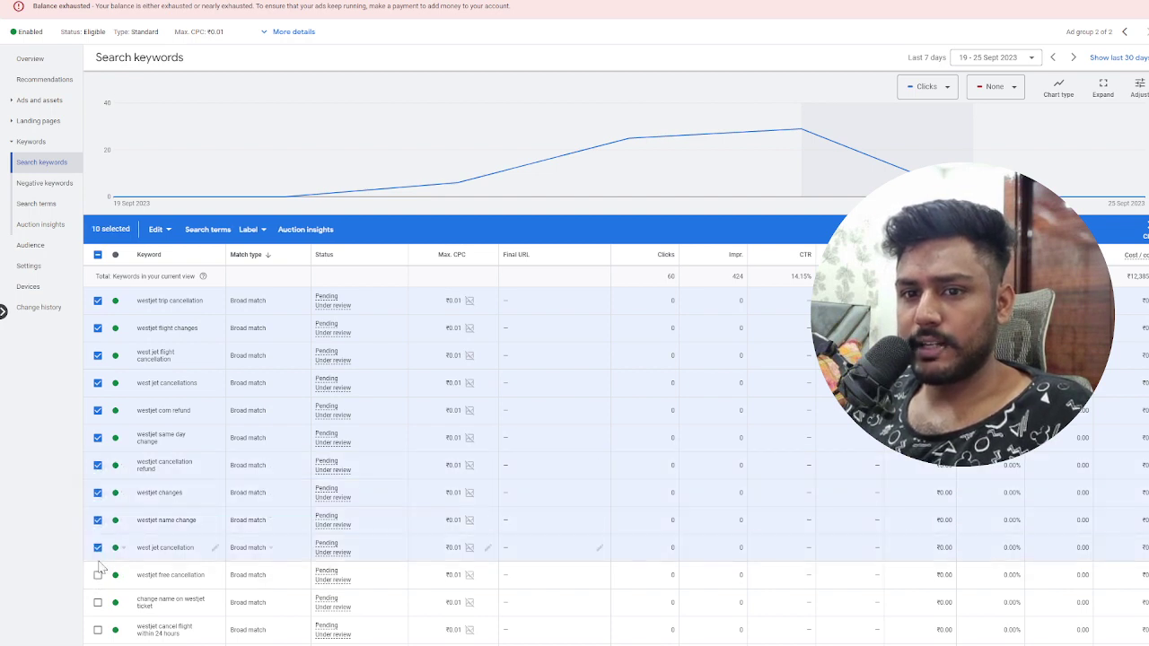
click(98, 575)
scroll(349, 524, down, 1)
click(98, 524)
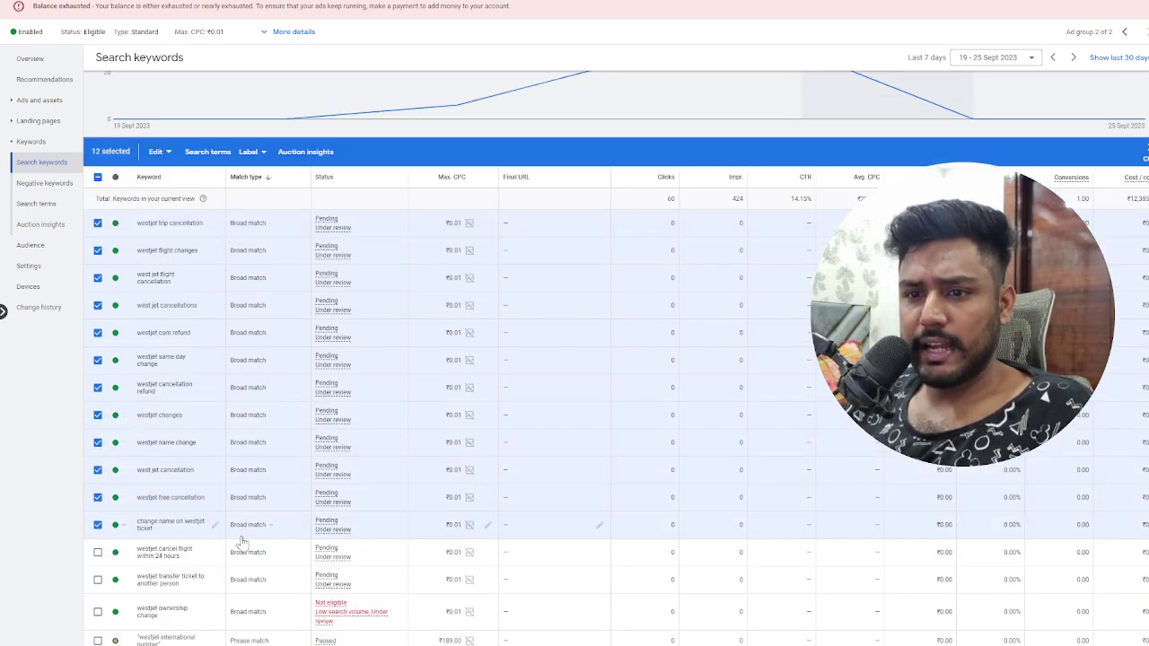
click(97, 552)
click(98, 580)
click(98, 611)
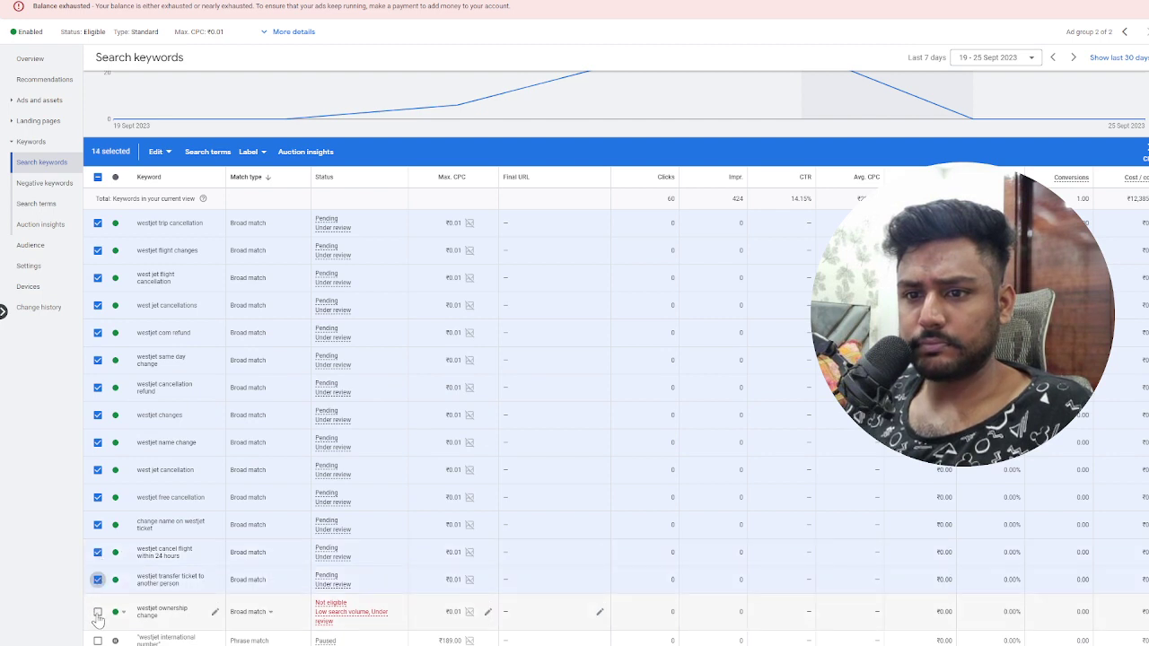
click(158, 152)
mouse_move(189, 391)
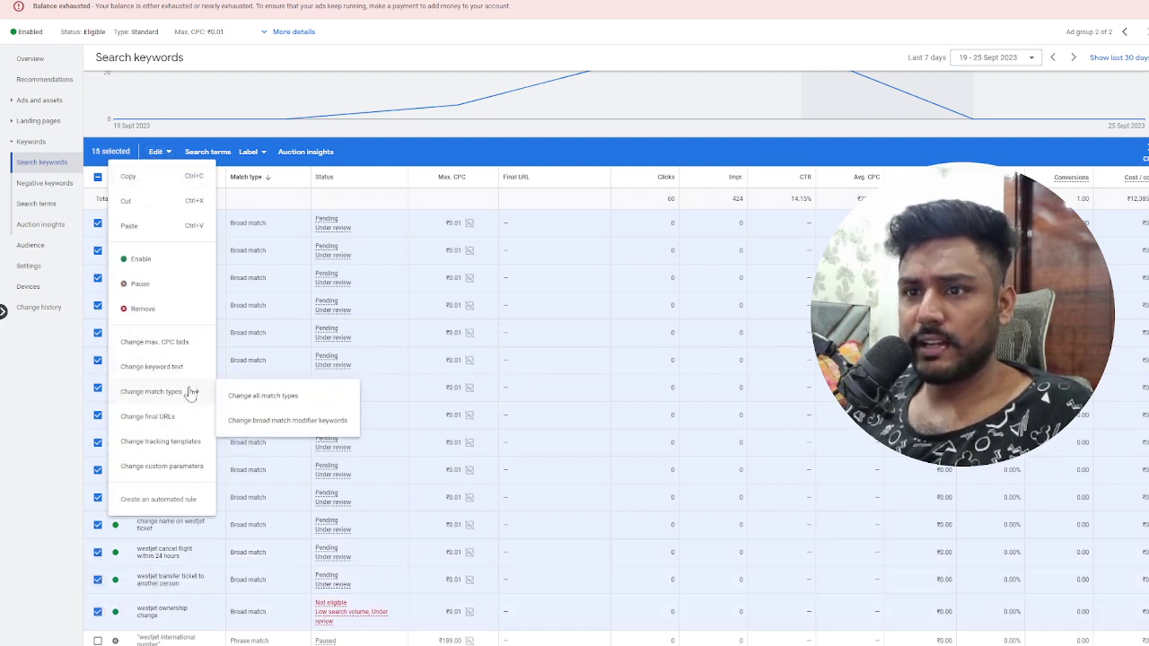
click(244, 400)
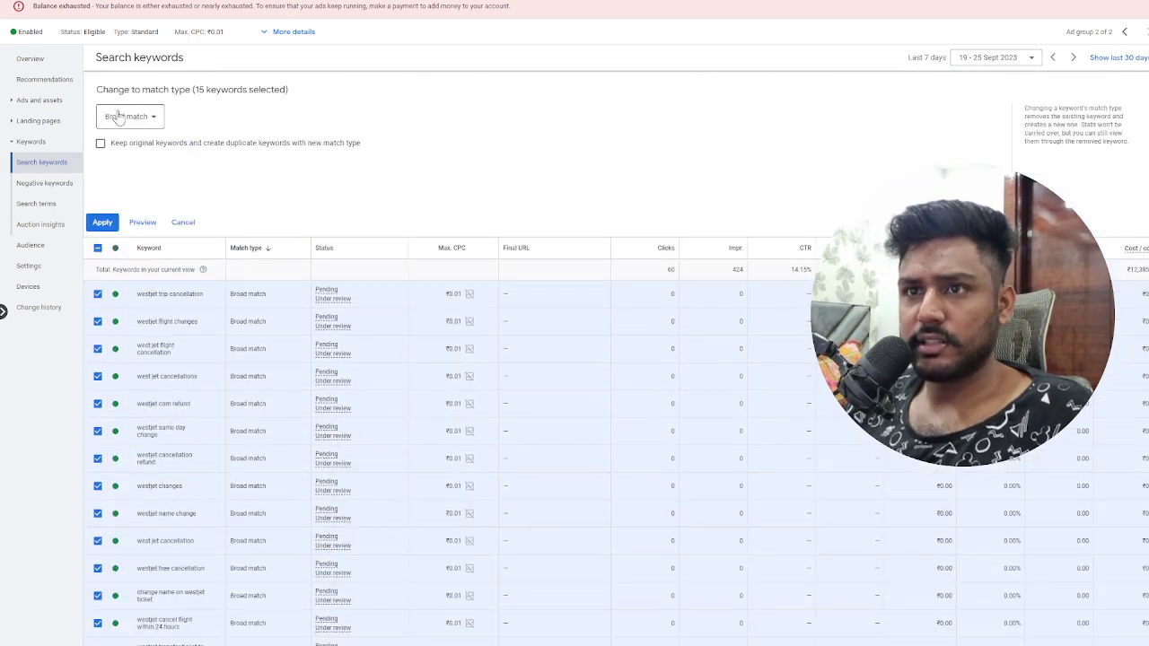
click(118, 117)
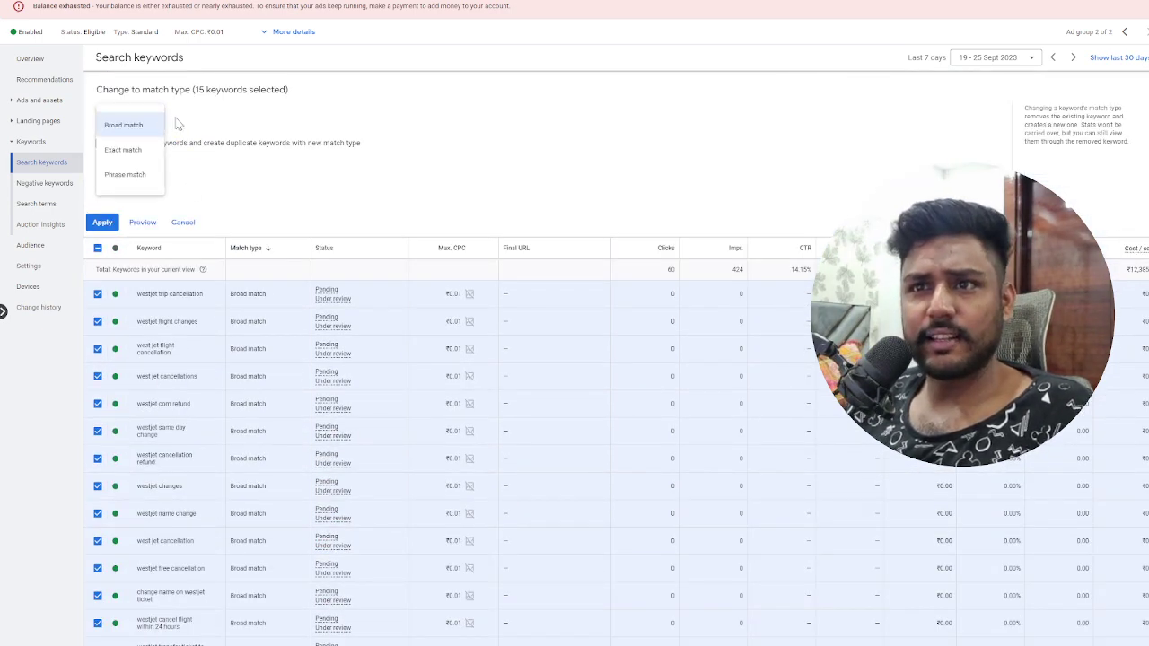
click(138, 151)
click(102, 222)
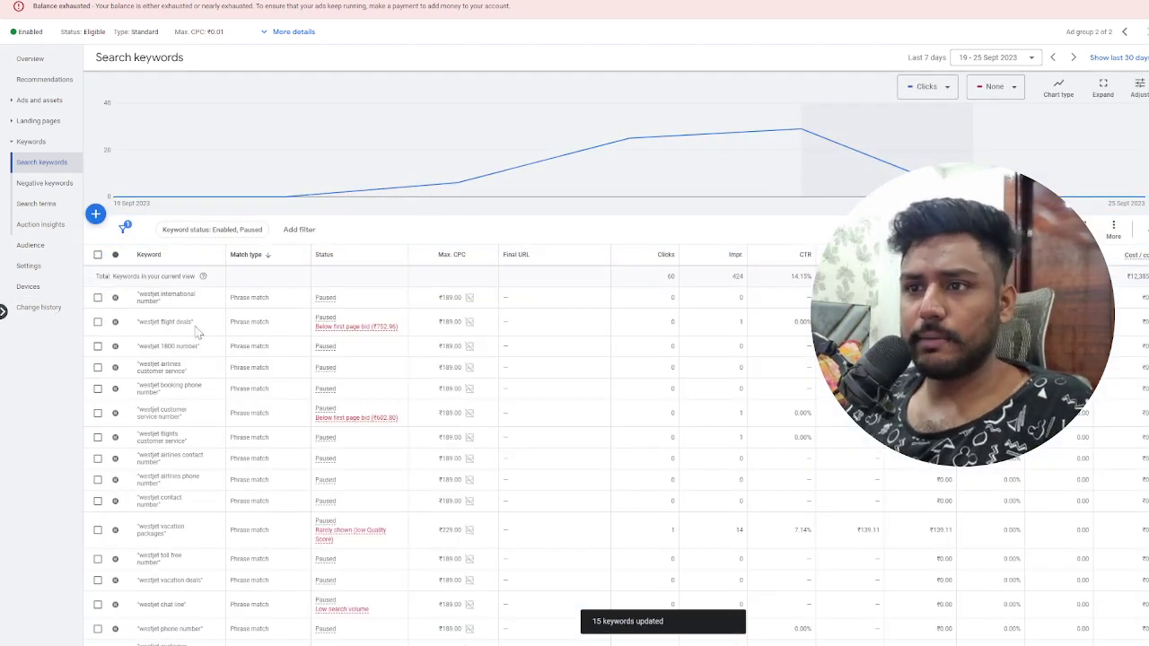
- Sort the keywords by status, select all the pending exact match keywords and set their max CPC bids to ₹161
click(342, 260)
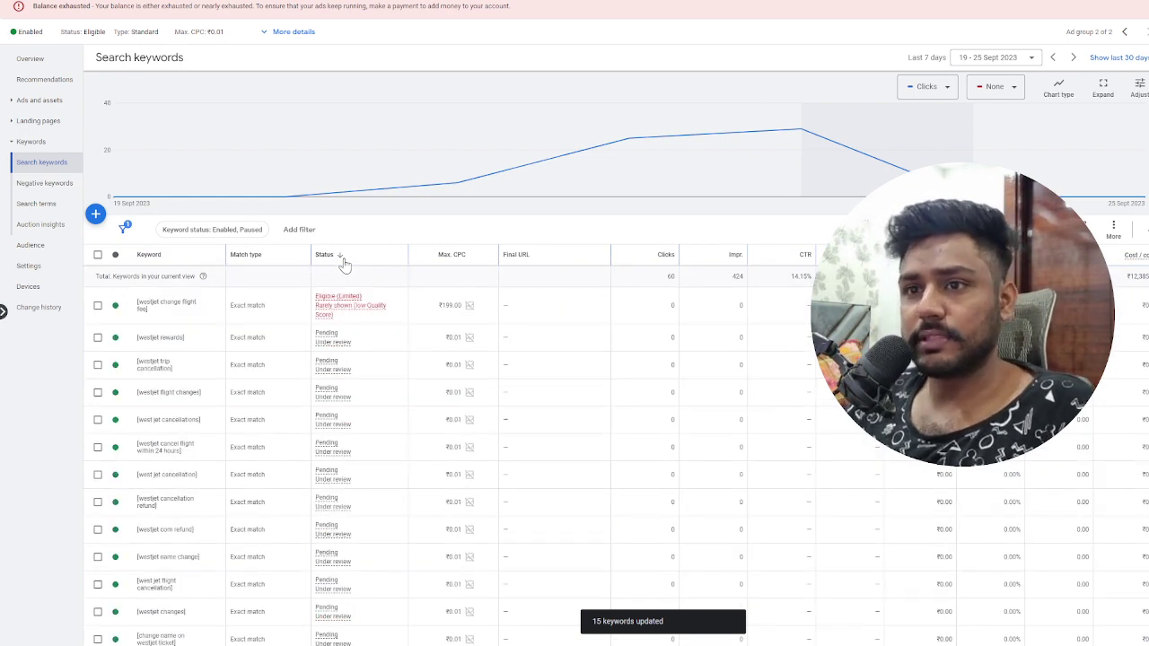
click(98, 337)
click(98, 364)
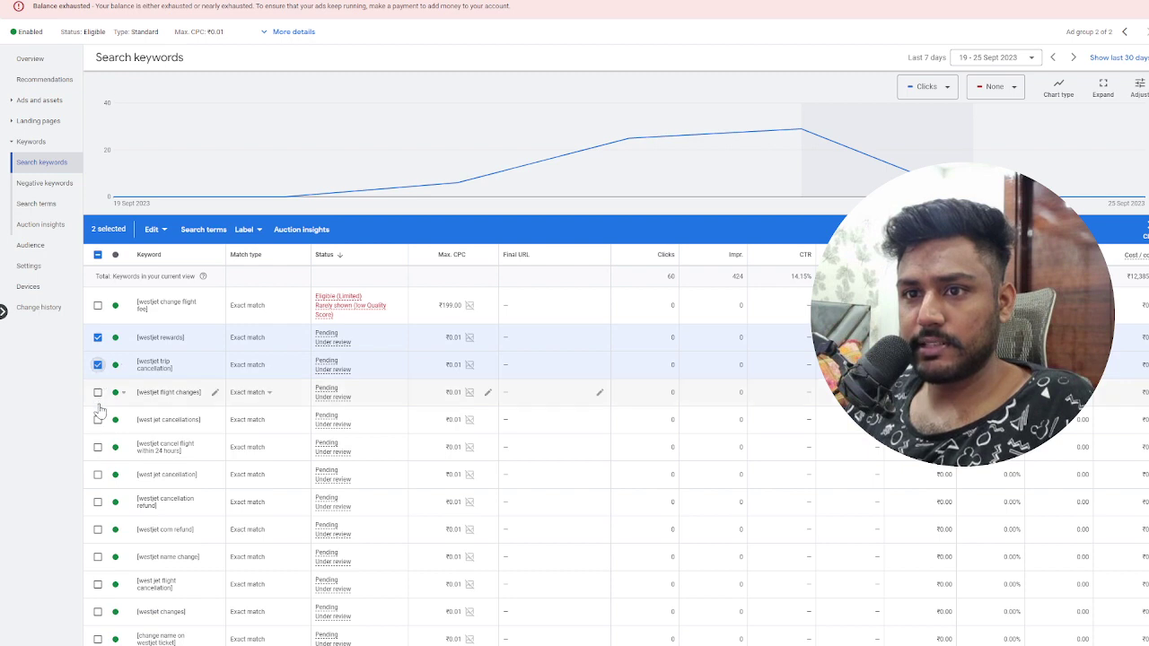
click(98, 392)
click(98, 420)
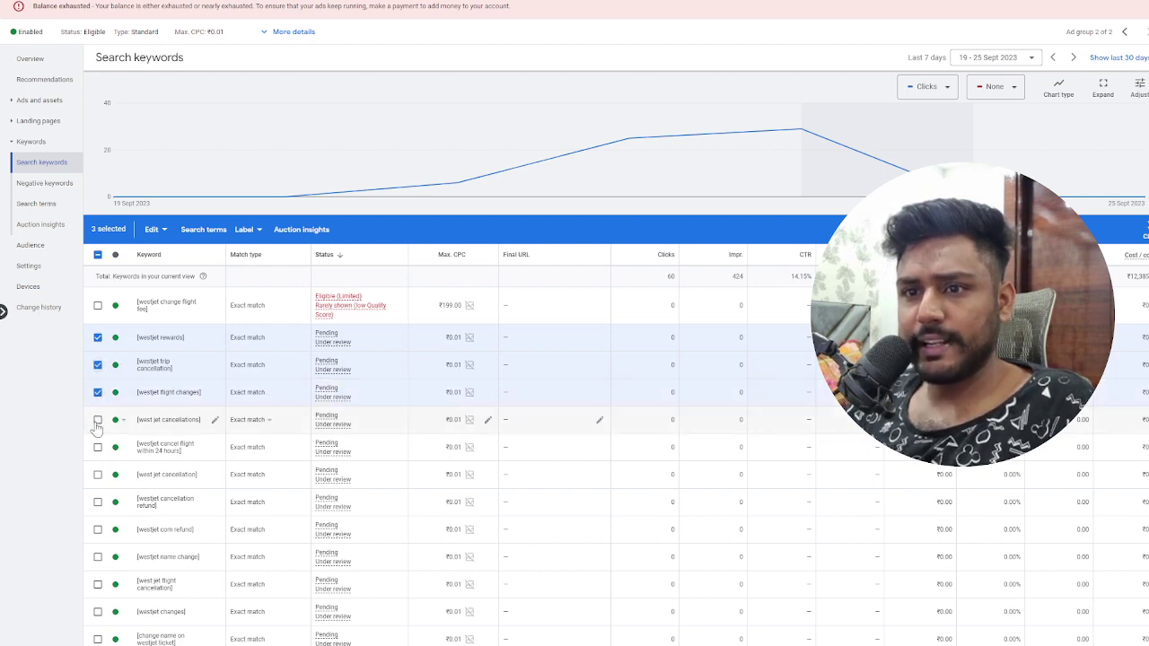
click(98, 447)
click(98, 474)
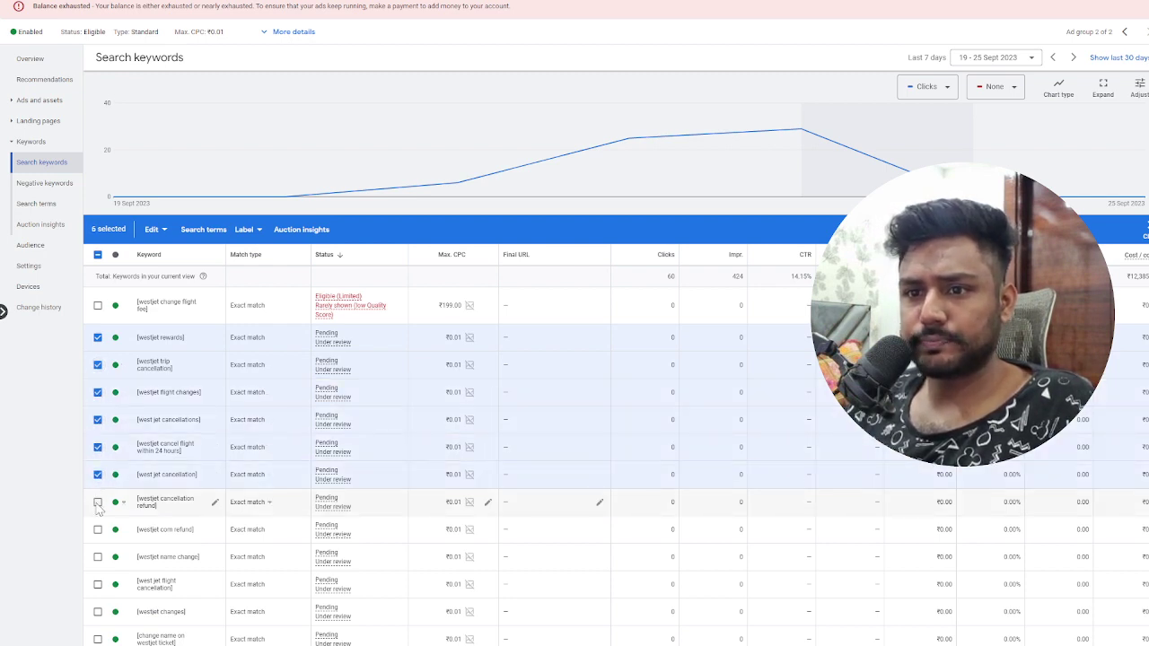
click(98, 502)
click(98, 529)
scroll(98, 575, down, 1)
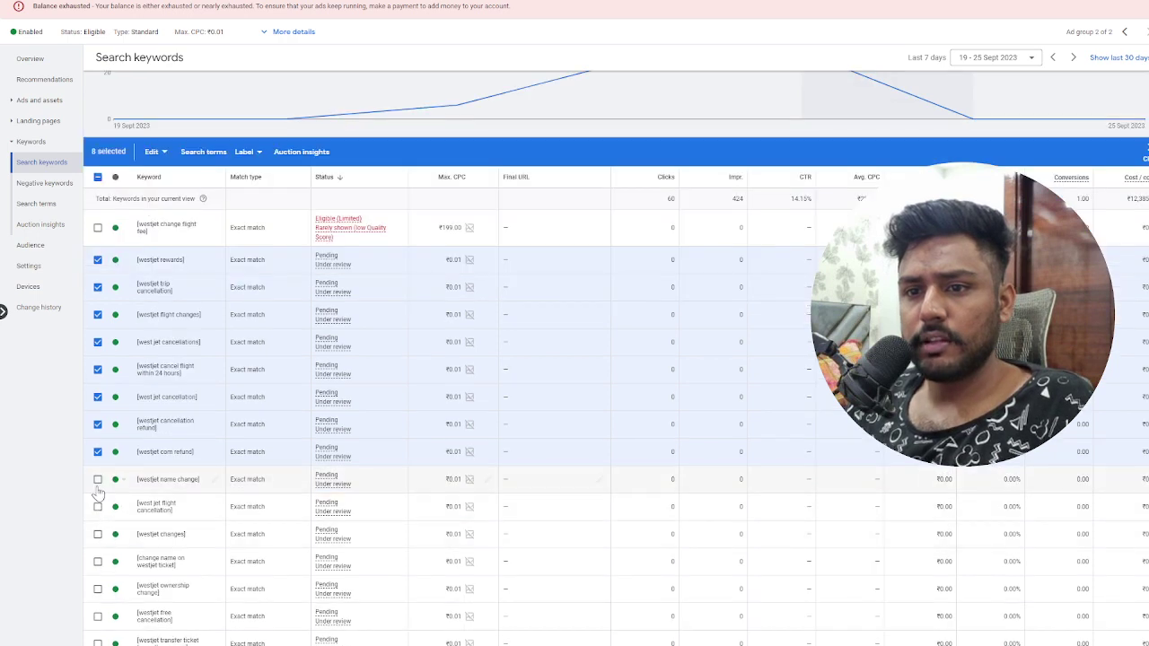
click(98, 481)
click(98, 507)
click(98, 534)
click(97, 561)
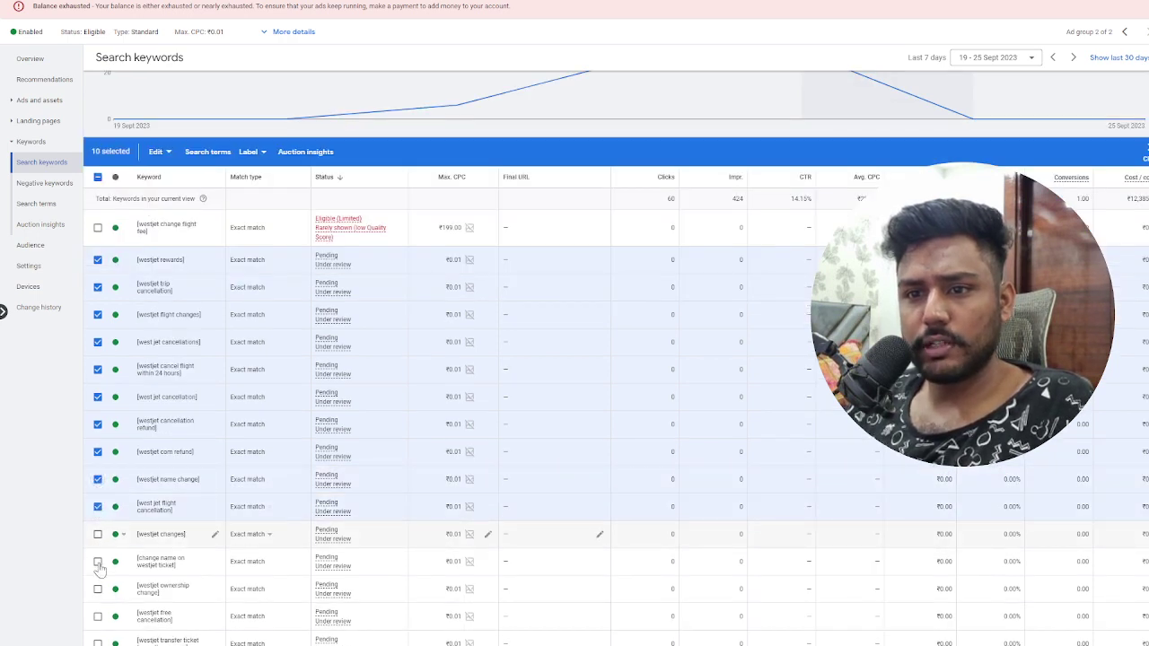
click(98, 589)
click(98, 616)
scroll(101, 619, down, 1)
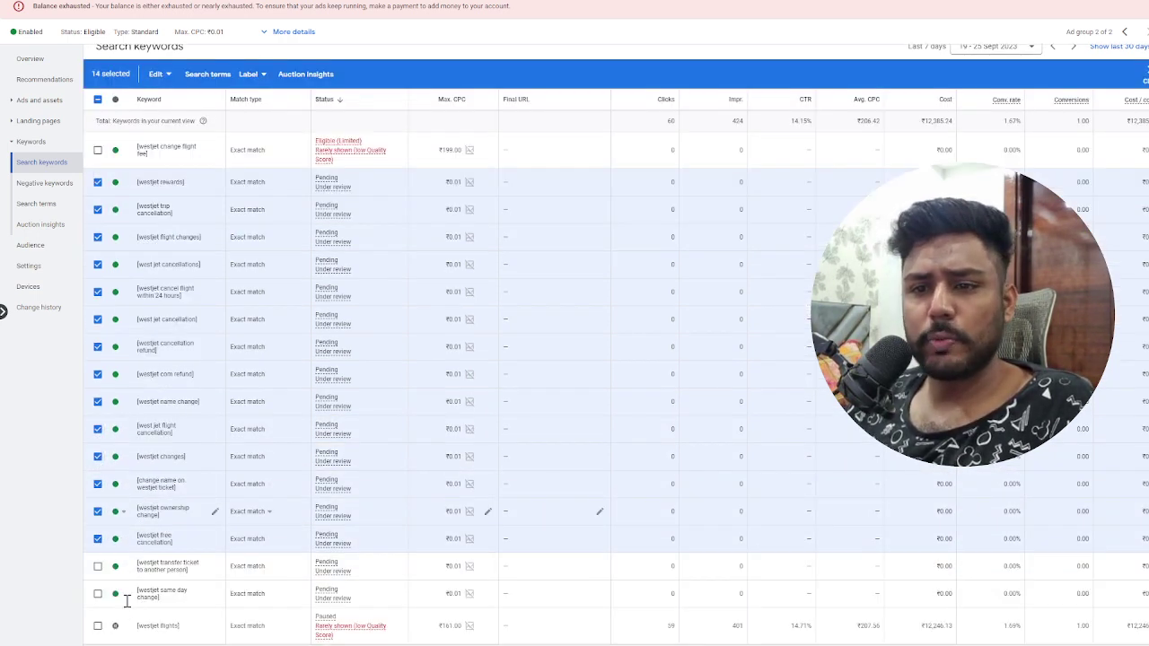
click(98, 567)
click(98, 593)
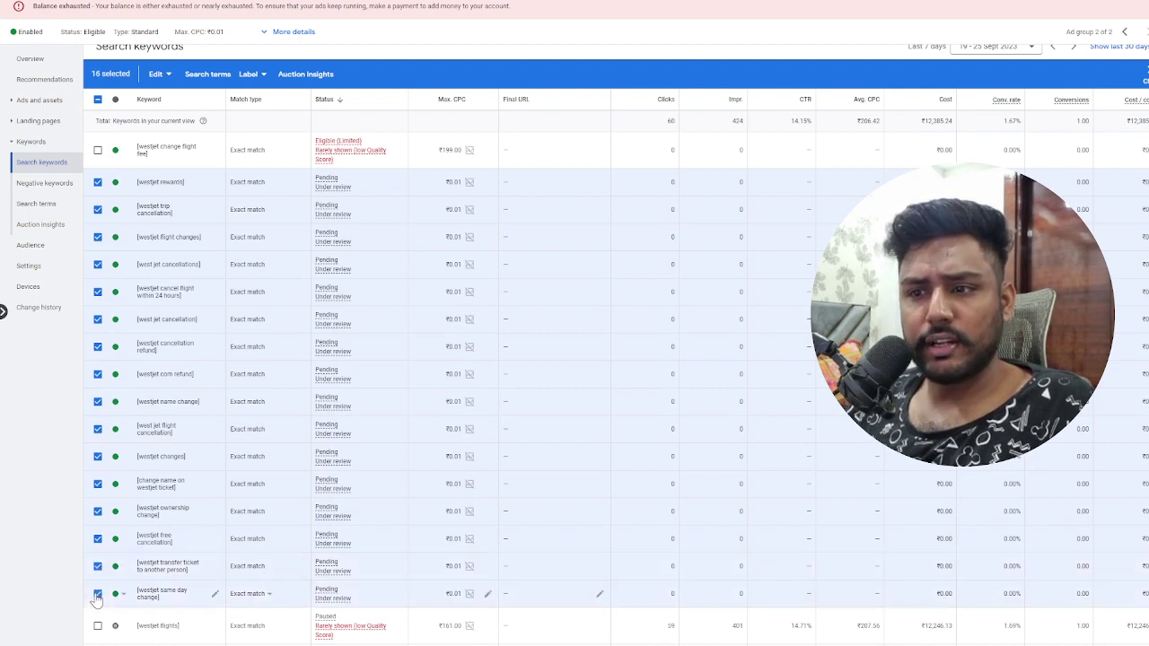
scroll(395, 315, up, 2)
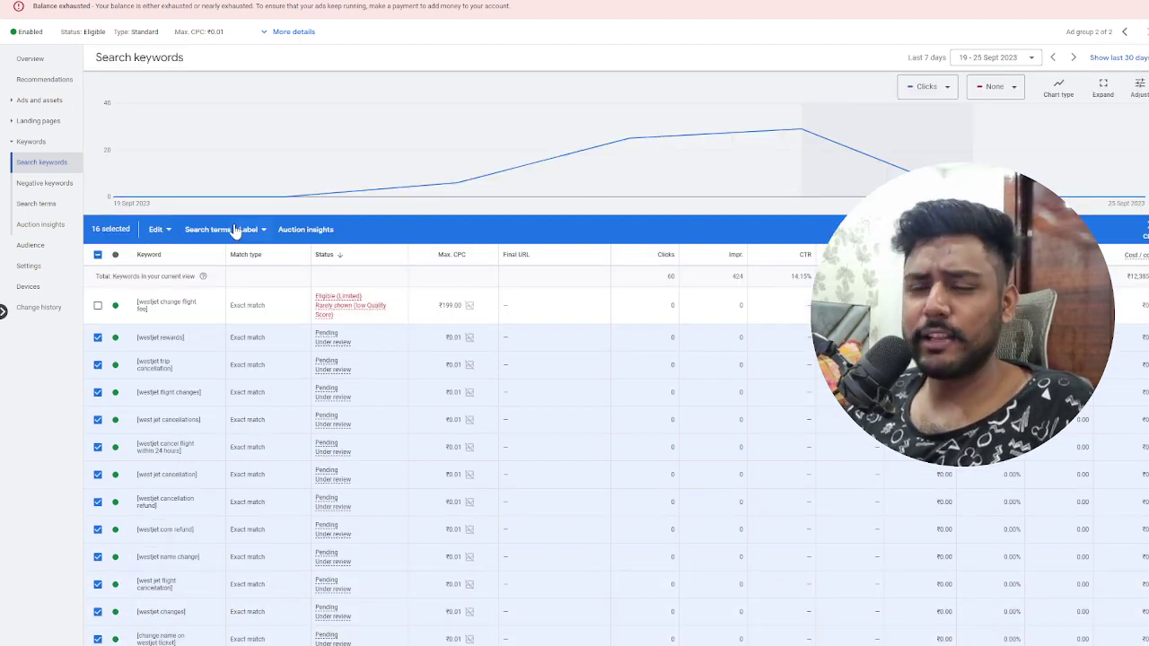
click(167, 230)
click(154, 420)
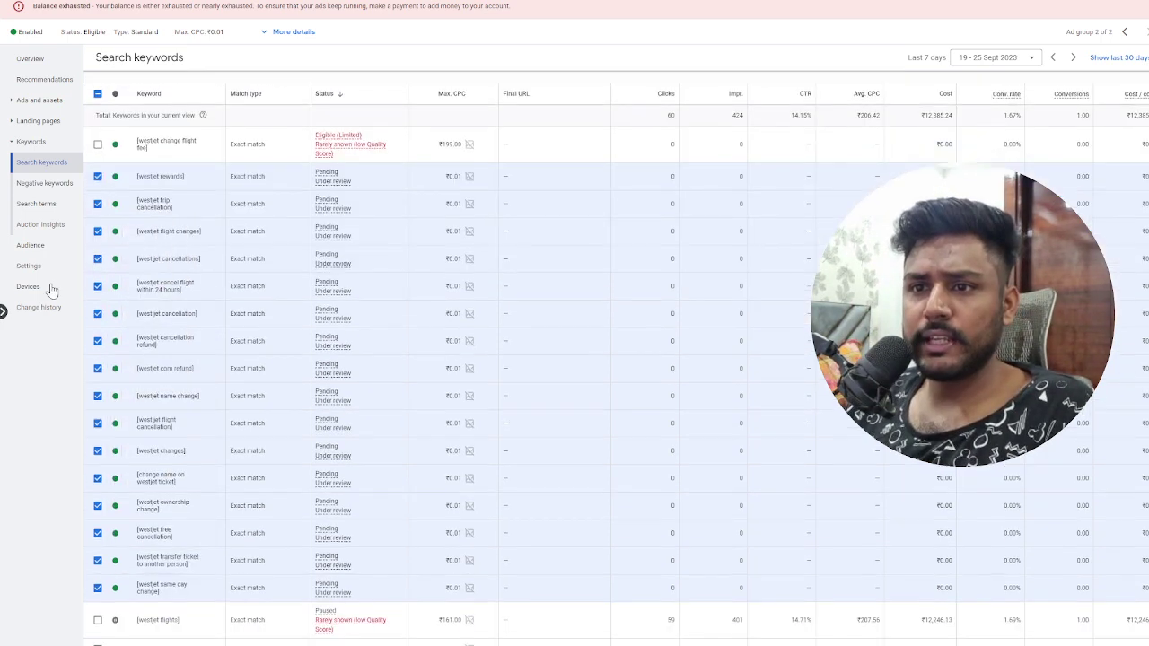
click(367, 119)
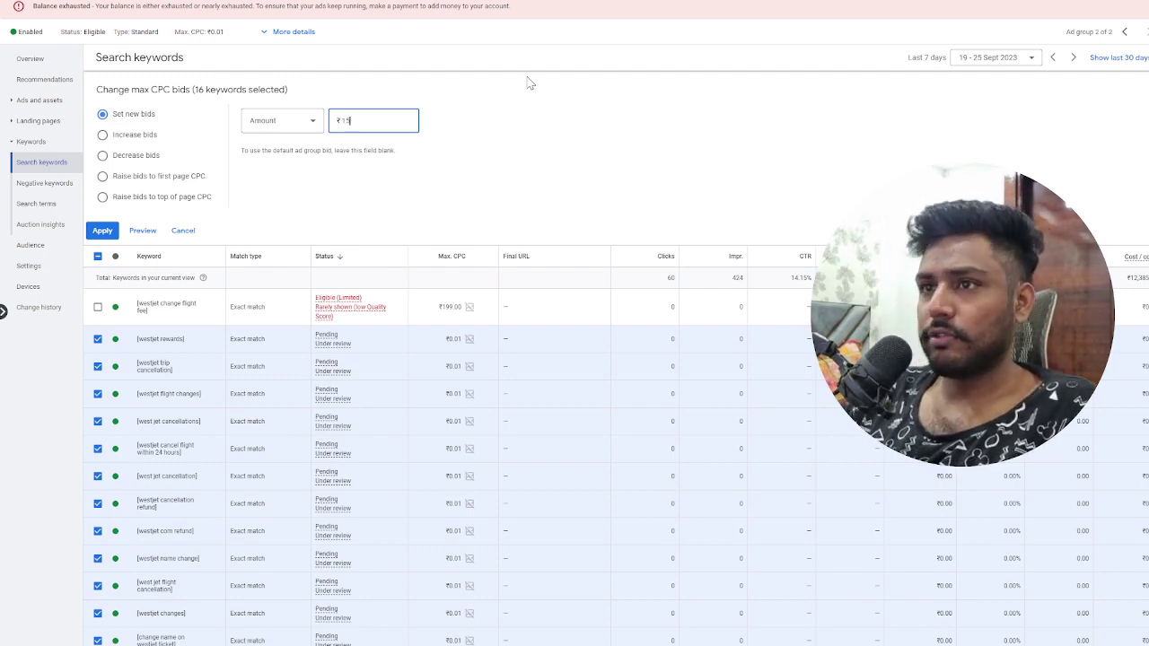
text(9)
key(BackSpace)
key(BackSpace)
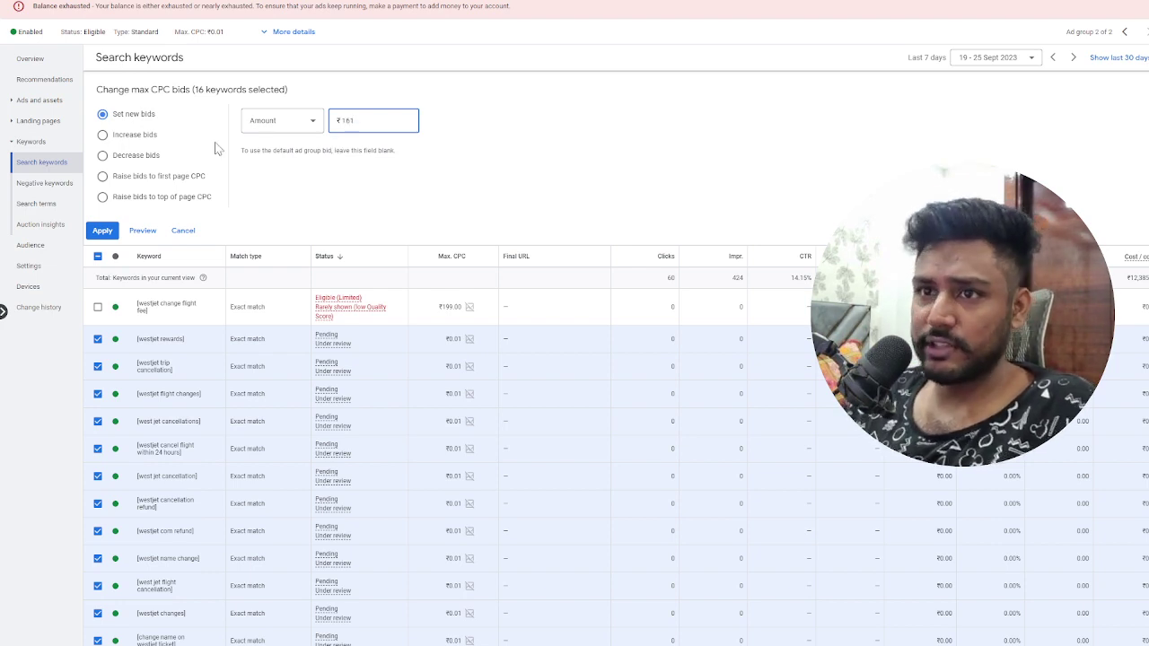
click(102, 231)
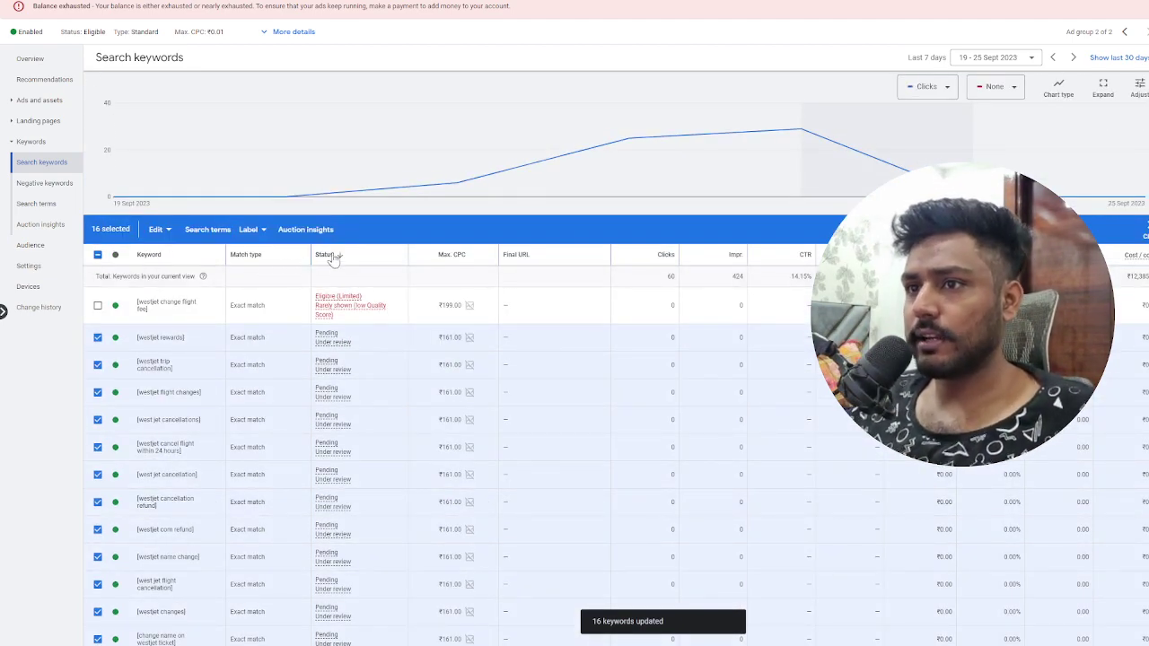
- Reverse the status sort and review the eligible and paused keywords with their match types and bids
mouse_move(329, 257)
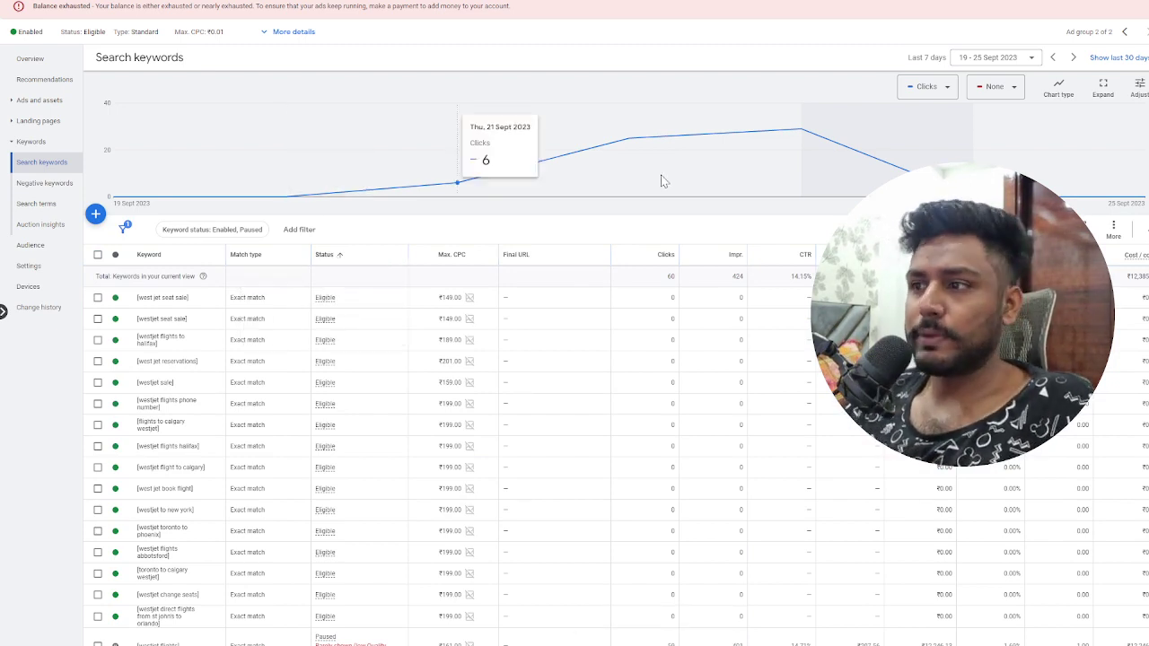
scroll(797, 211, down, 15)
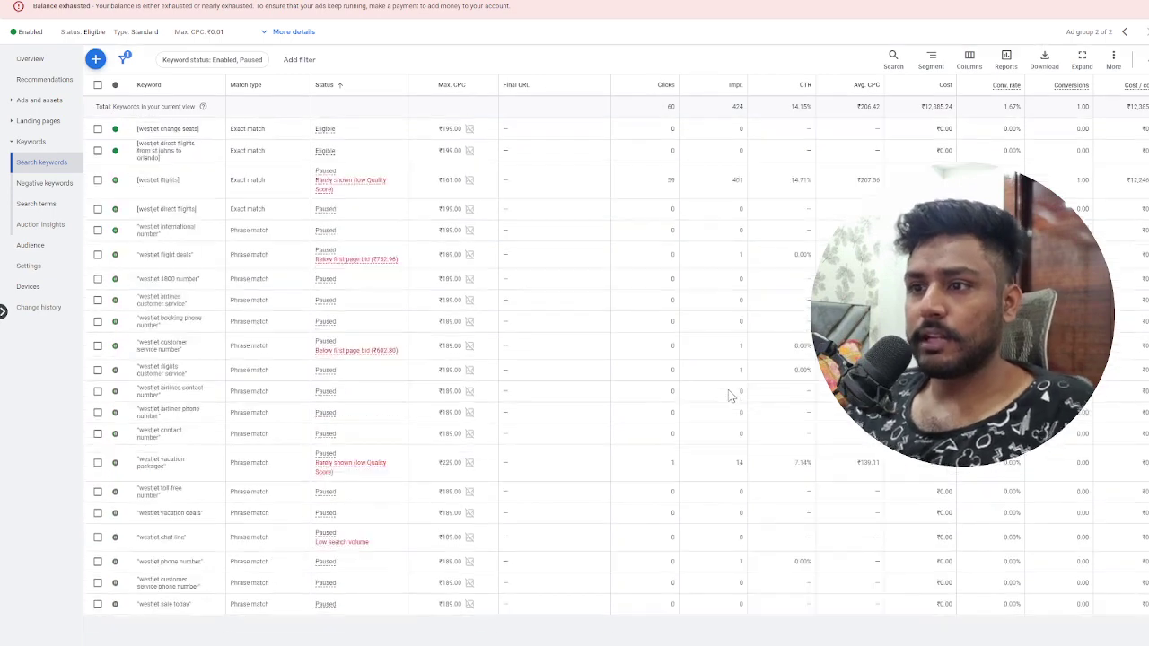
scroll(727, 405, down, 5)
scroll(680, 410, up, 10)
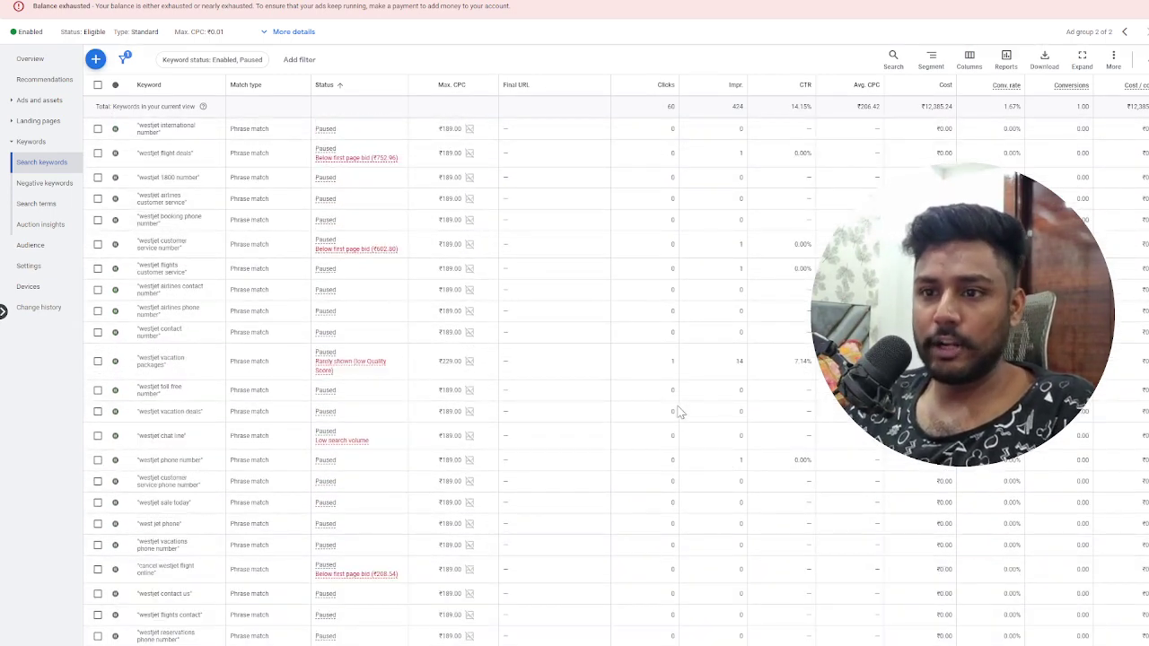
scroll(551, 403, up, 2)
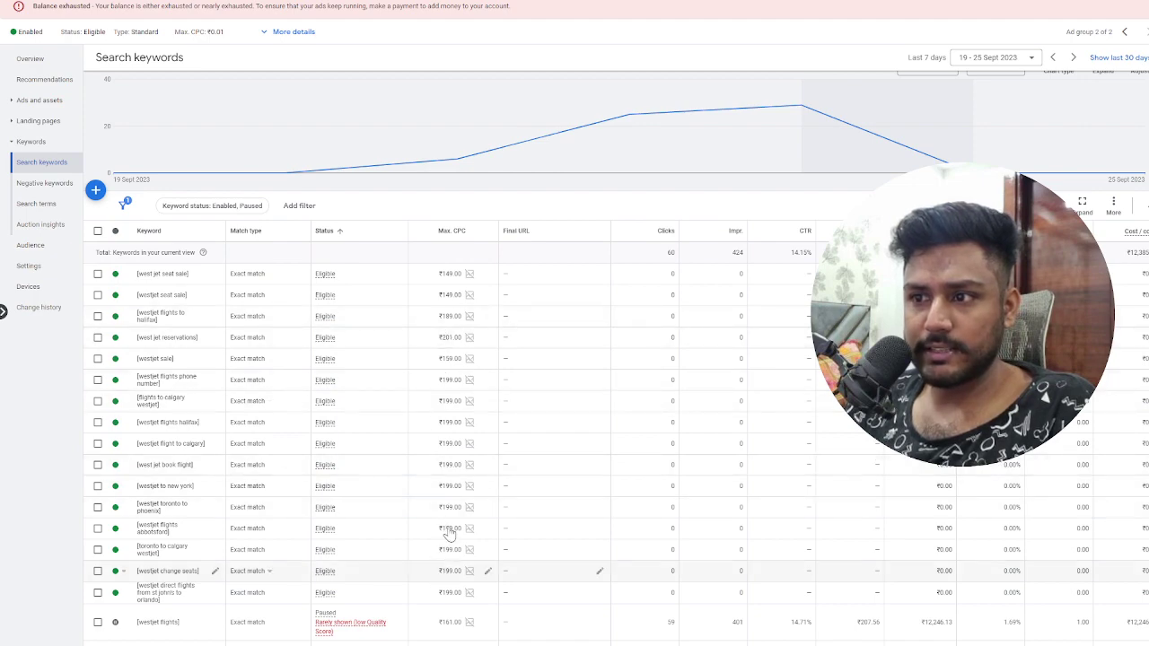
scroll(346, 558, down, 4)
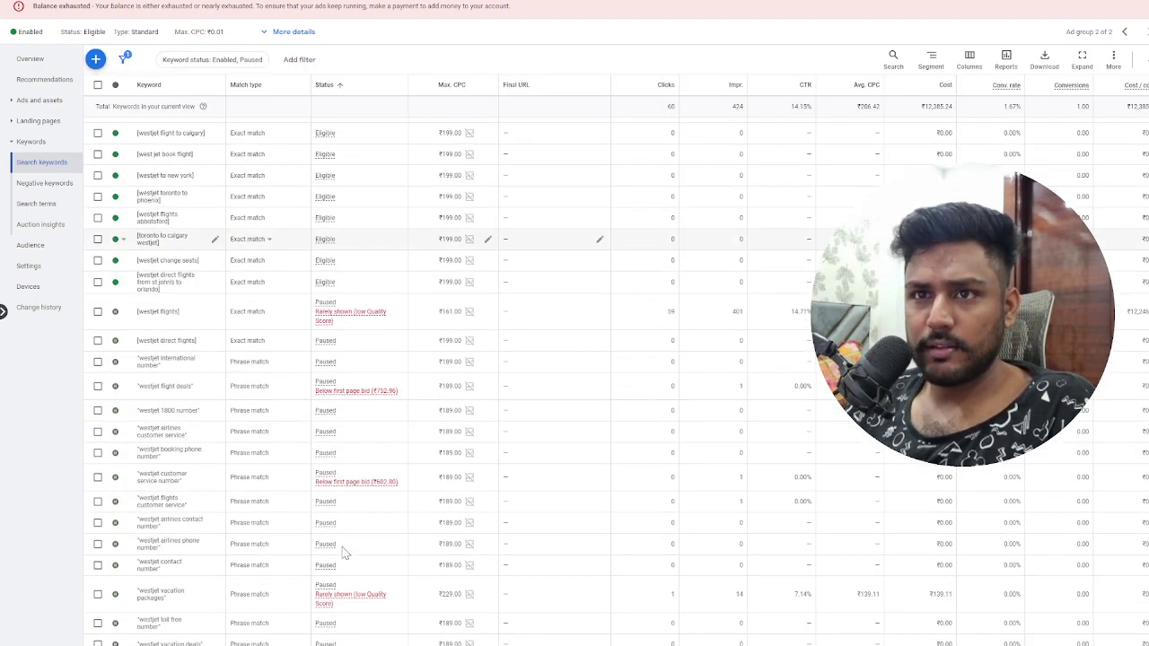
scroll(515, 350, down, 6)
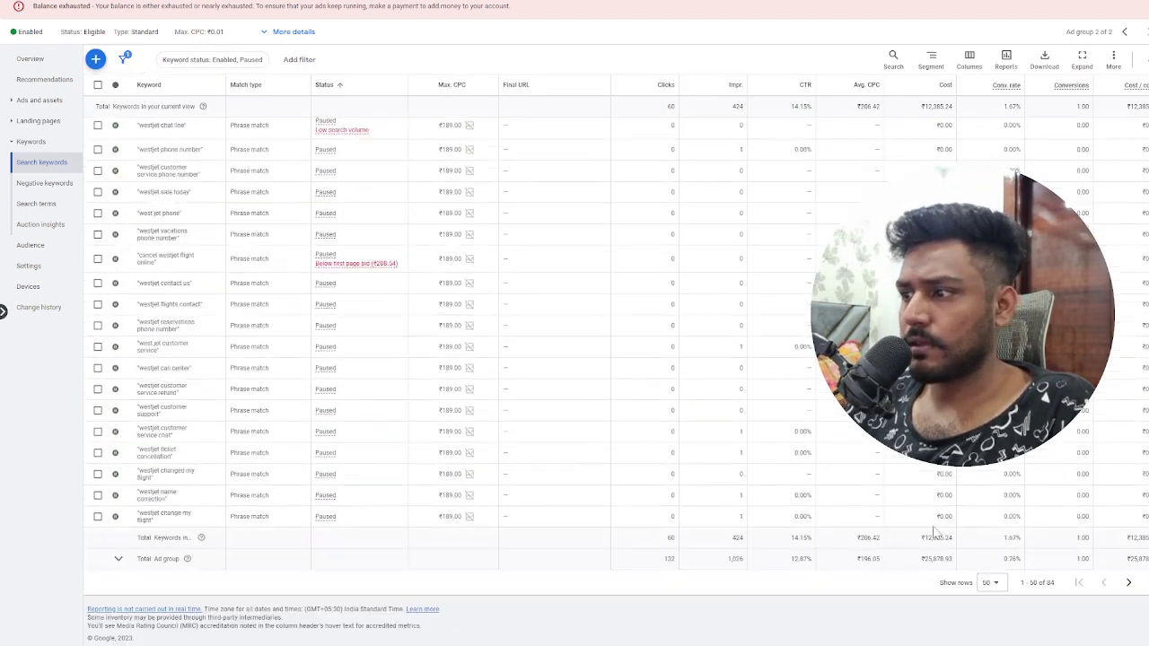
click(991, 584)
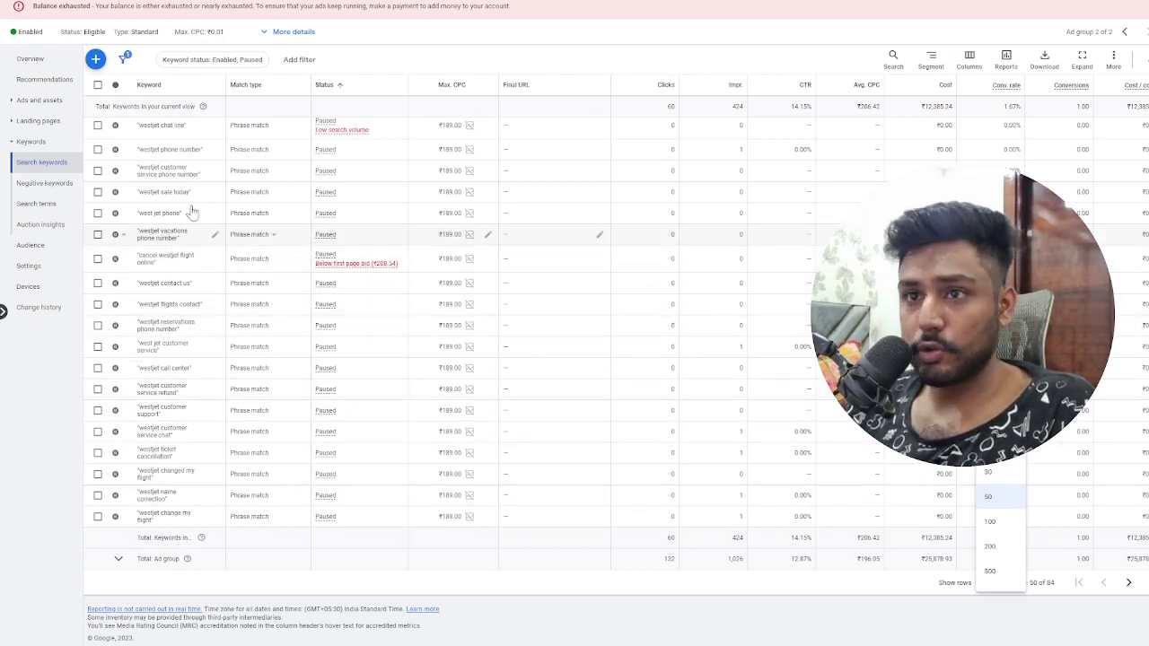
- Enable the paused keyword westjet vacation deals and change its match type to exact match
scroll(190, 211, up, 1)
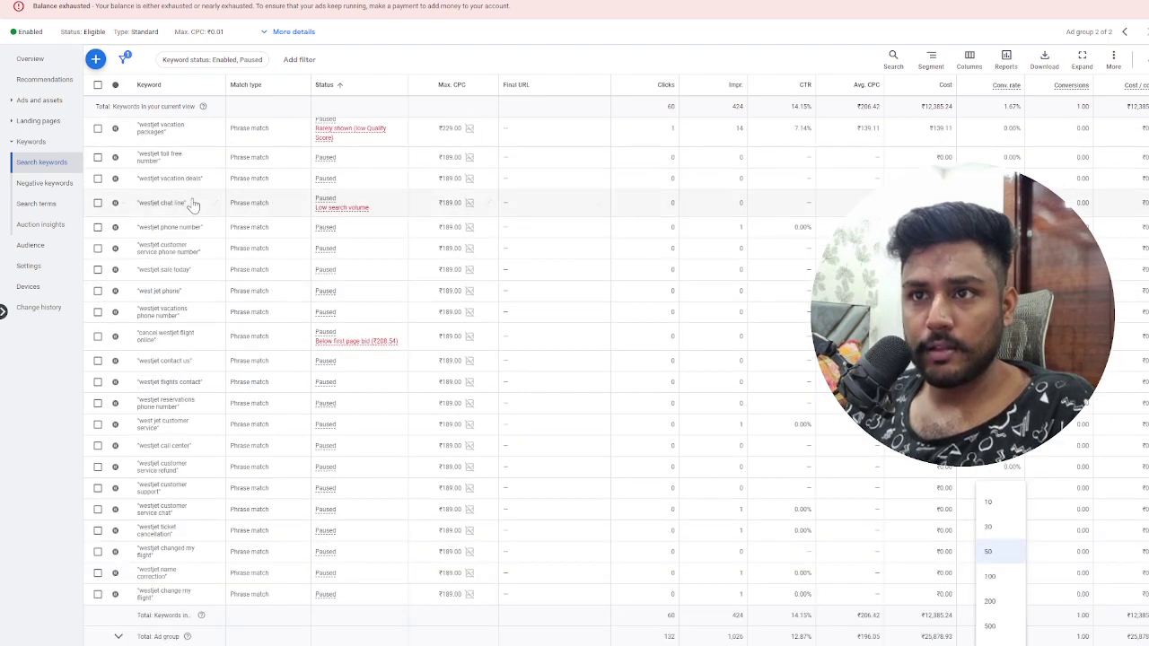
click(115, 179)
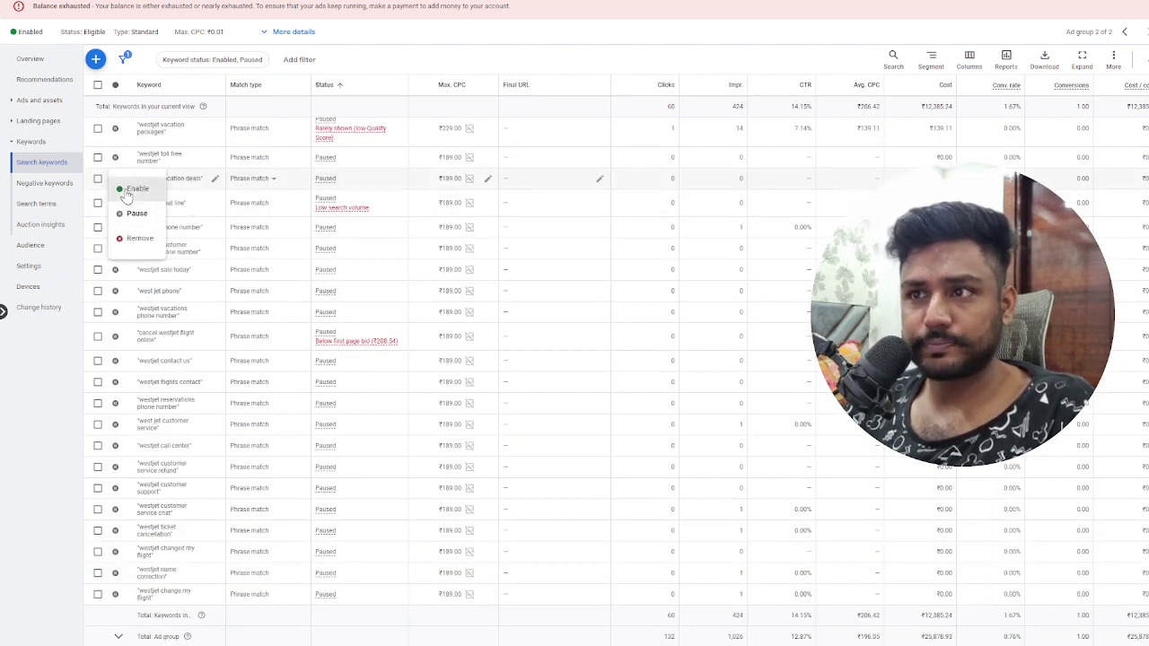
click(137, 213)
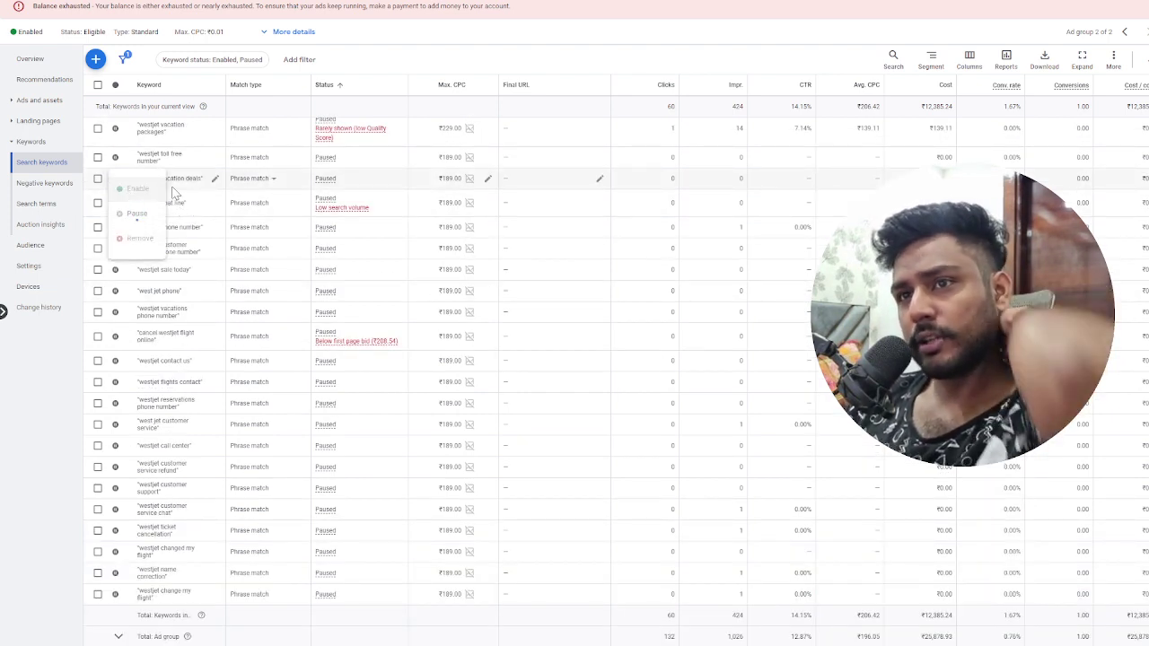
click(254, 186)
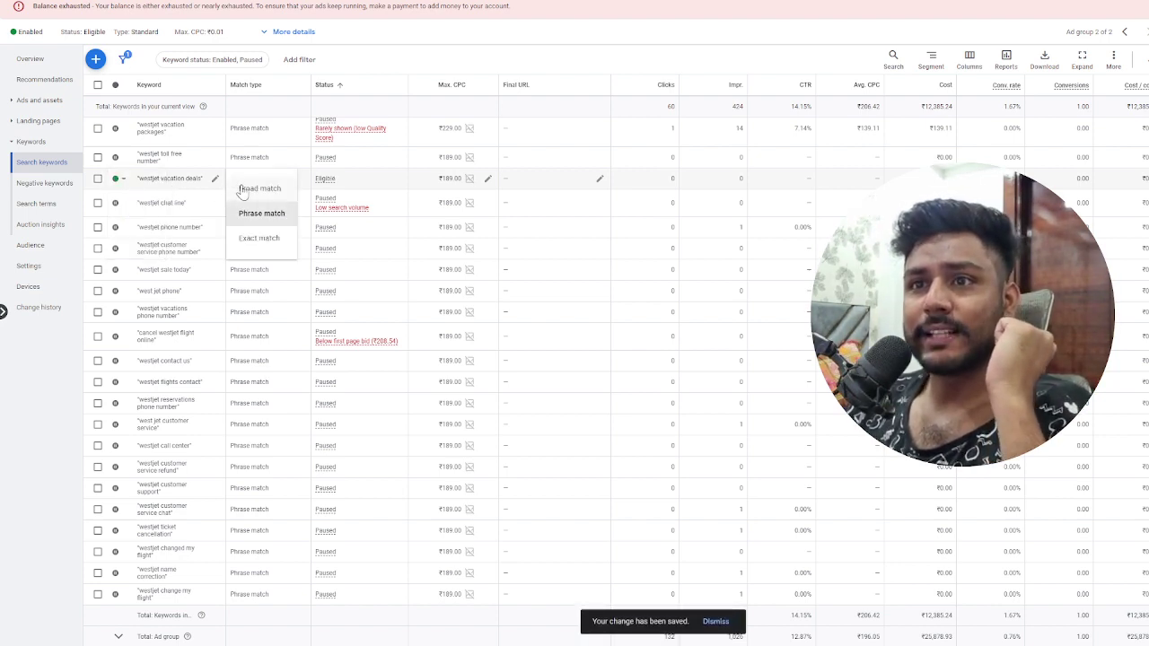
click(263, 246)
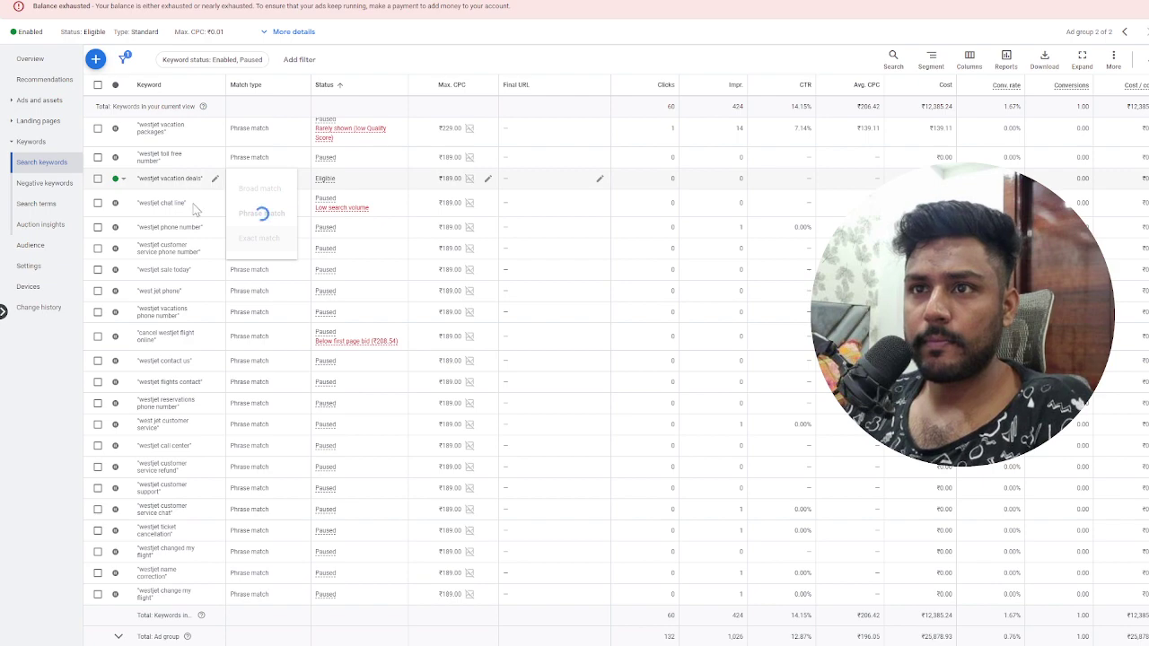
- Enable the paused keyword cancel westjet flight online and change its match type to exact match
scroll(201, 236, up, 1)
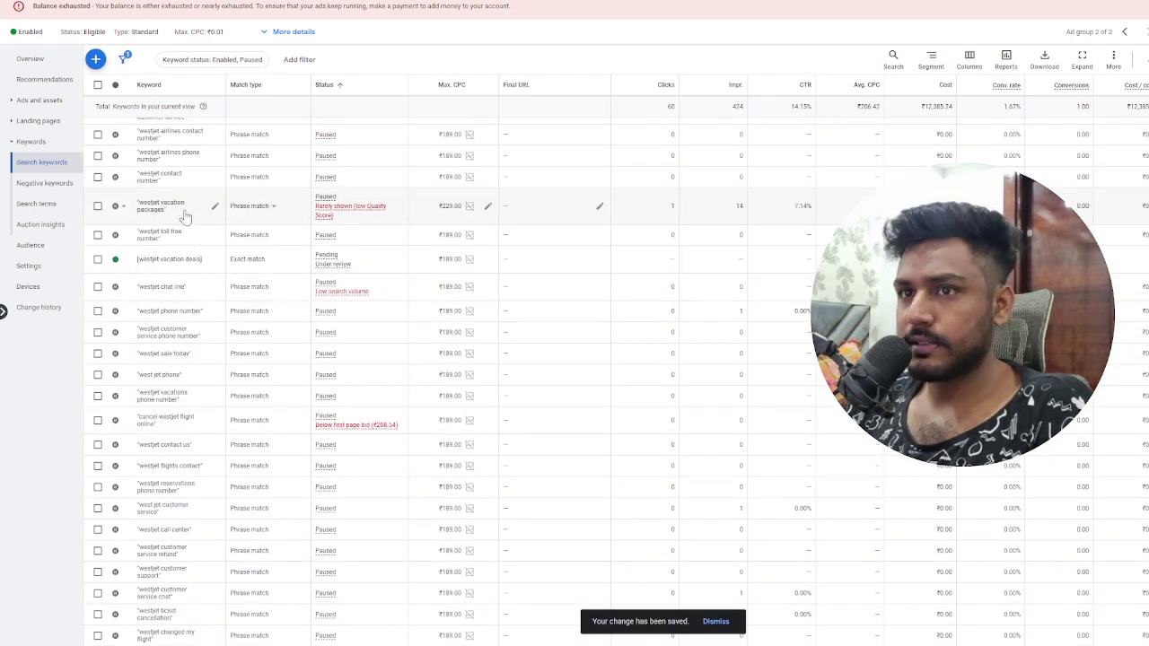
scroll(186, 211, up, 2)
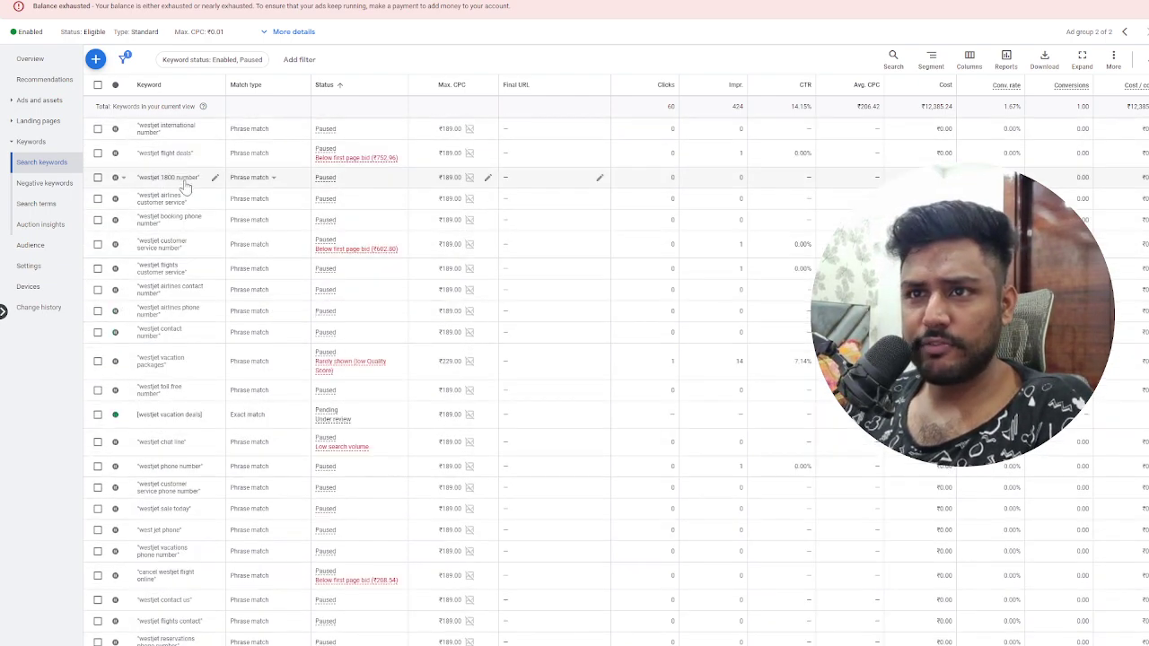
scroll(180, 193, up, 1)
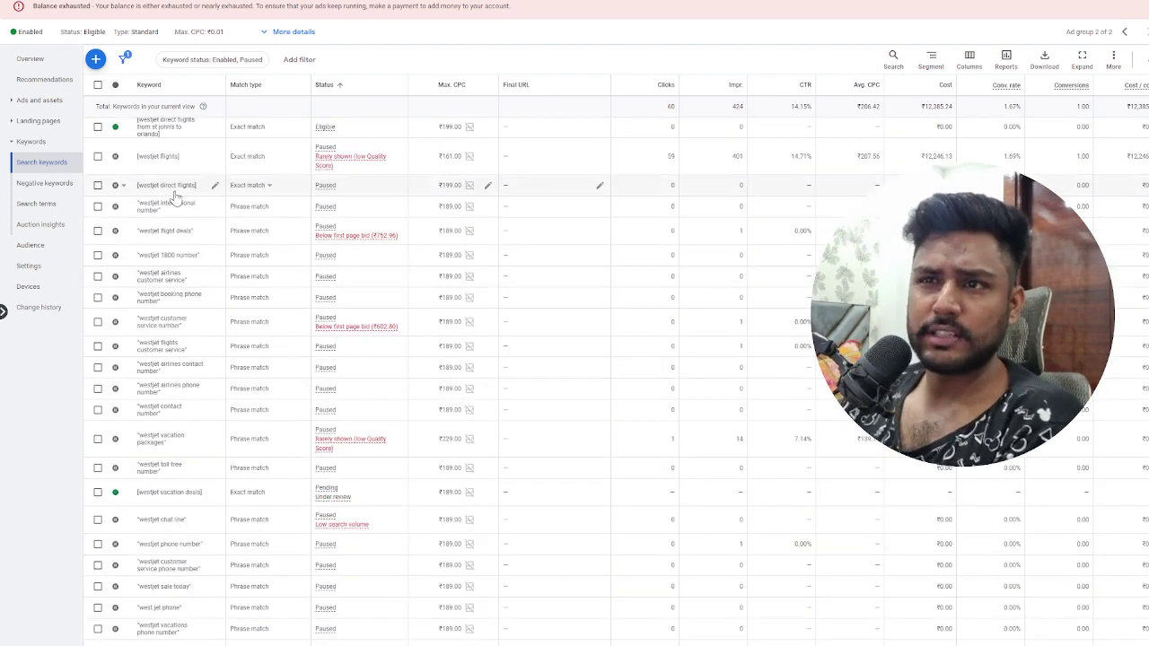
scroll(179, 197, down, 2)
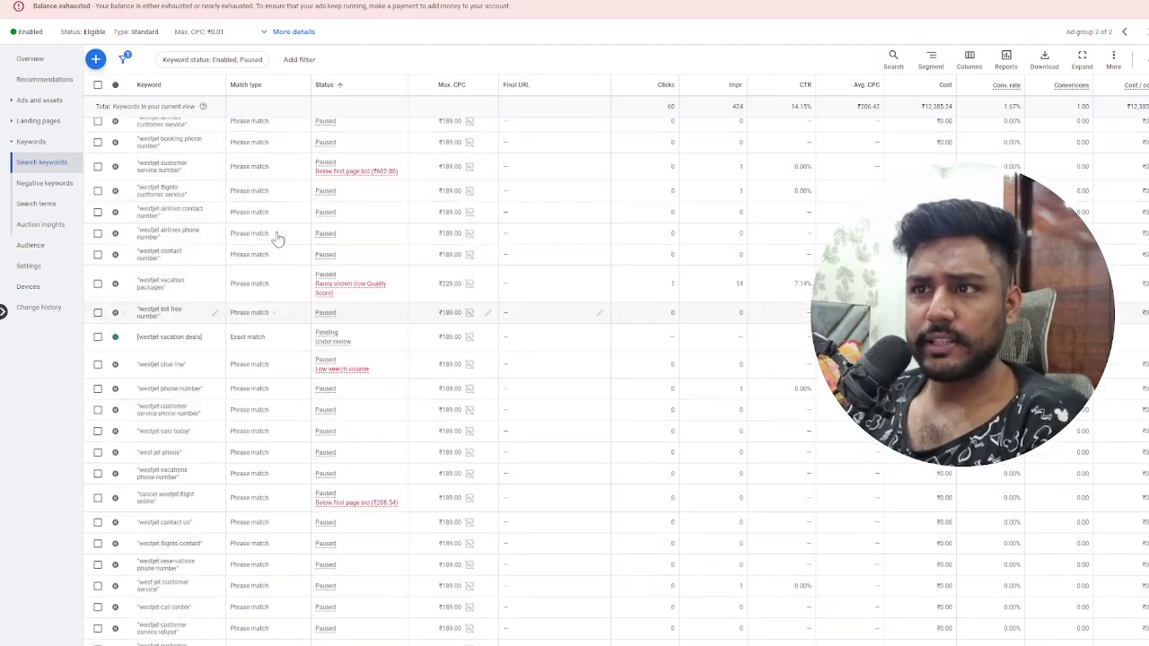
mouse_move(382, 179)
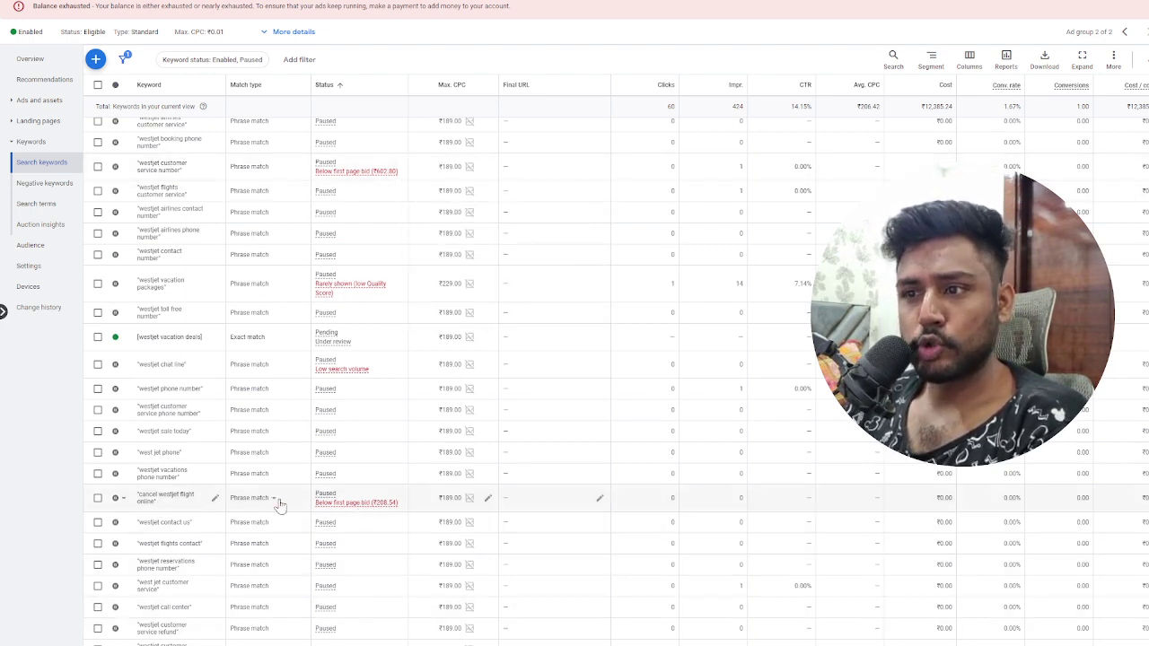
click(116, 499)
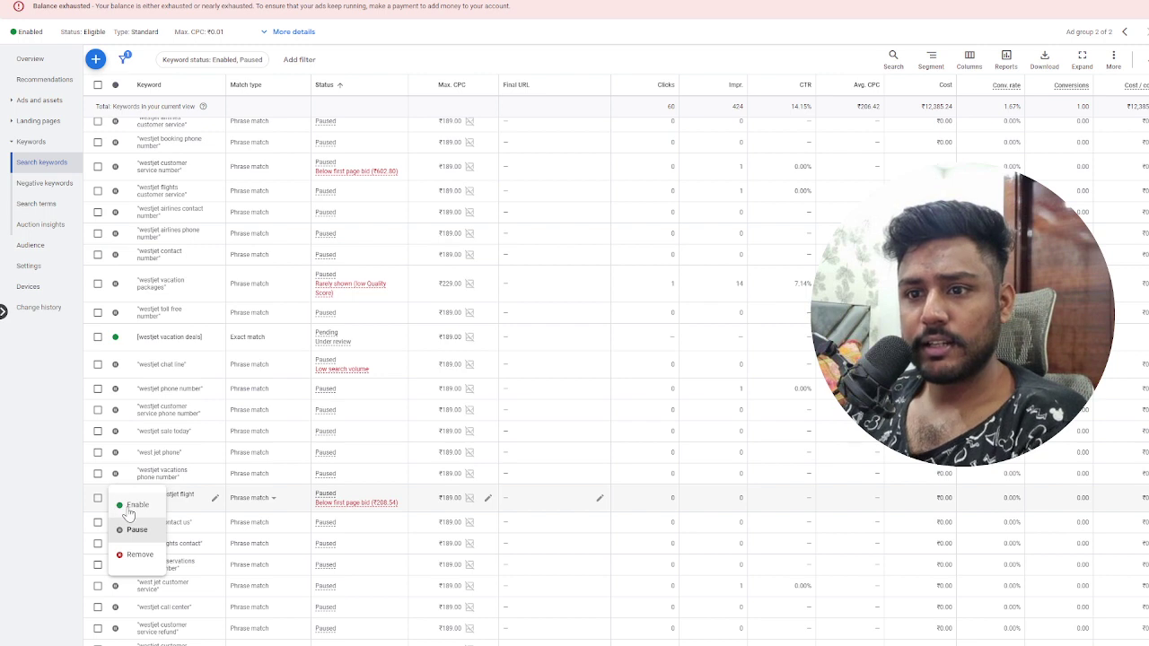
click(129, 510)
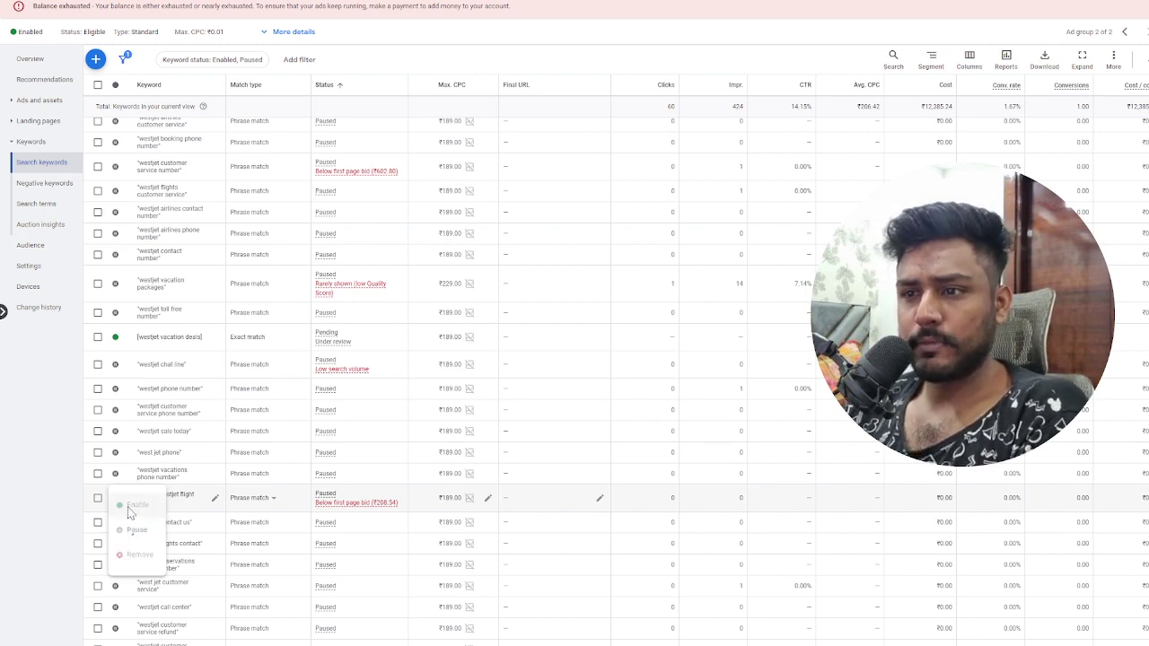
click(260, 503)
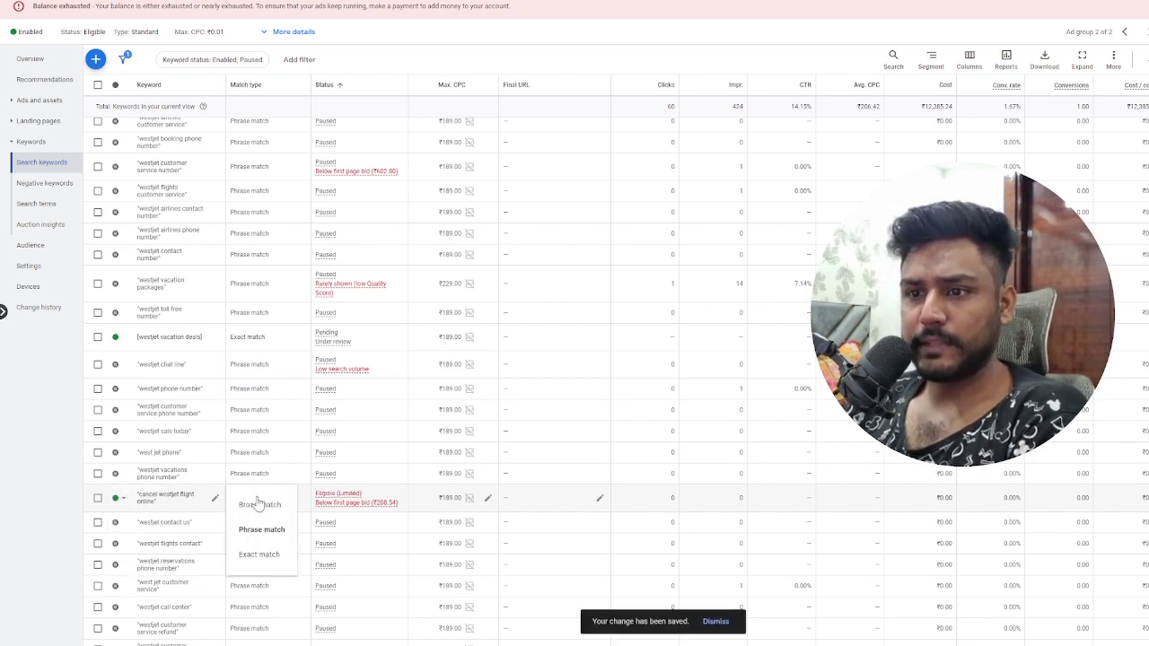
click(273, 554)
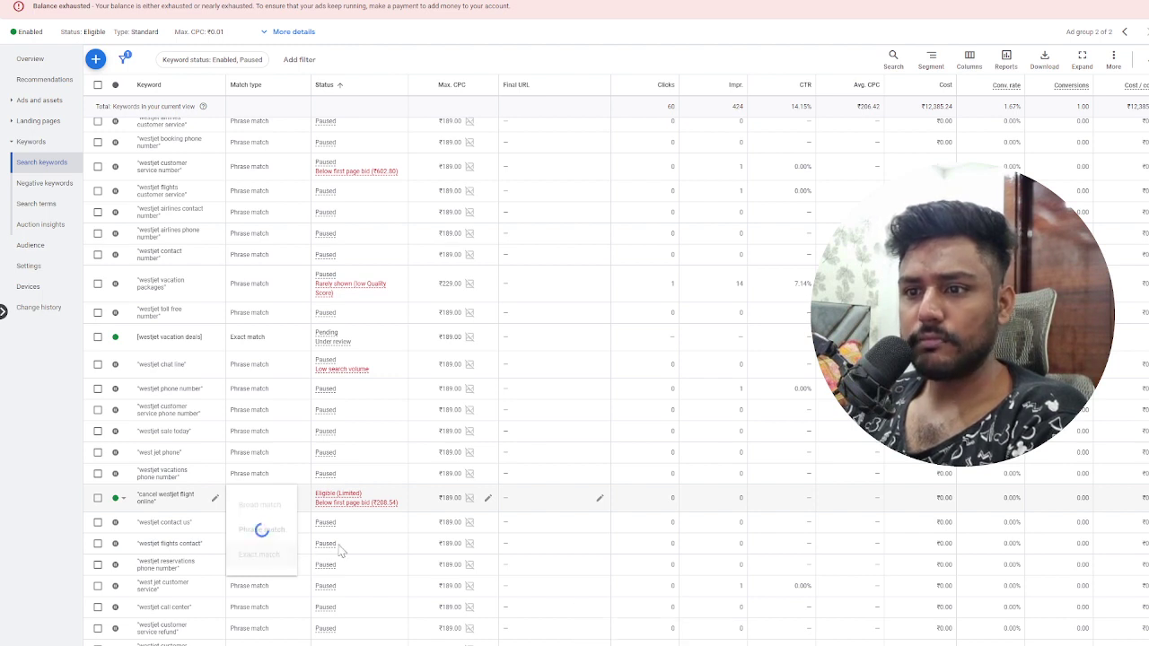
- Set the max CPC bid of the exact match keyword cancel westjet flight online to ₹210
click(488, 503)
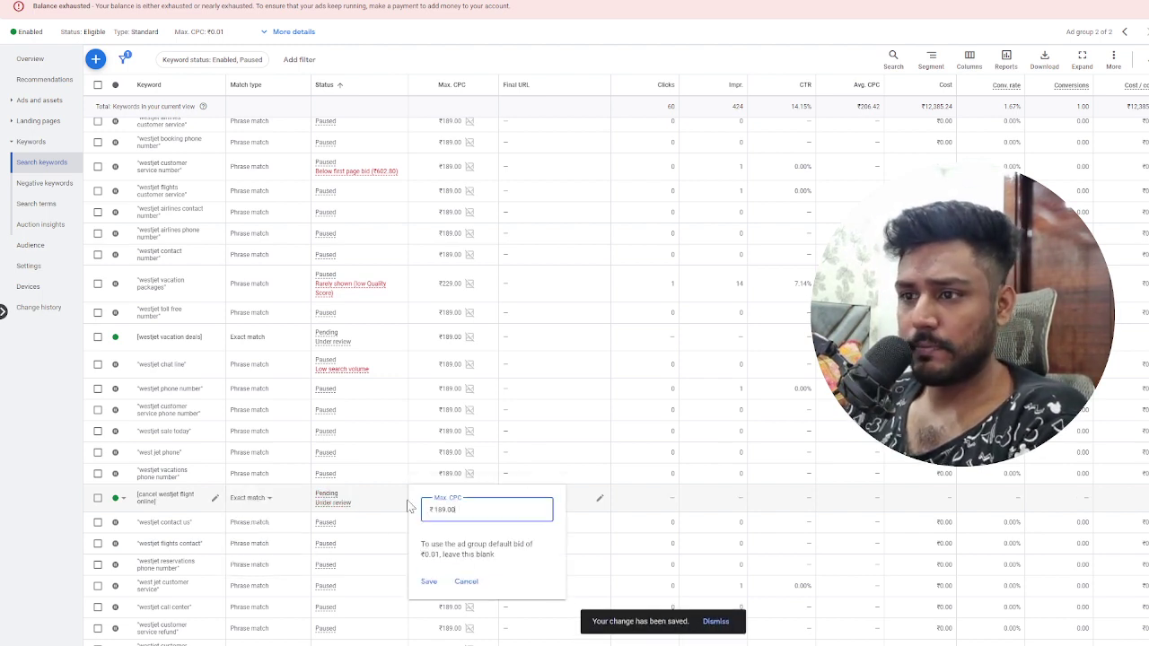
key(ctrl+a)
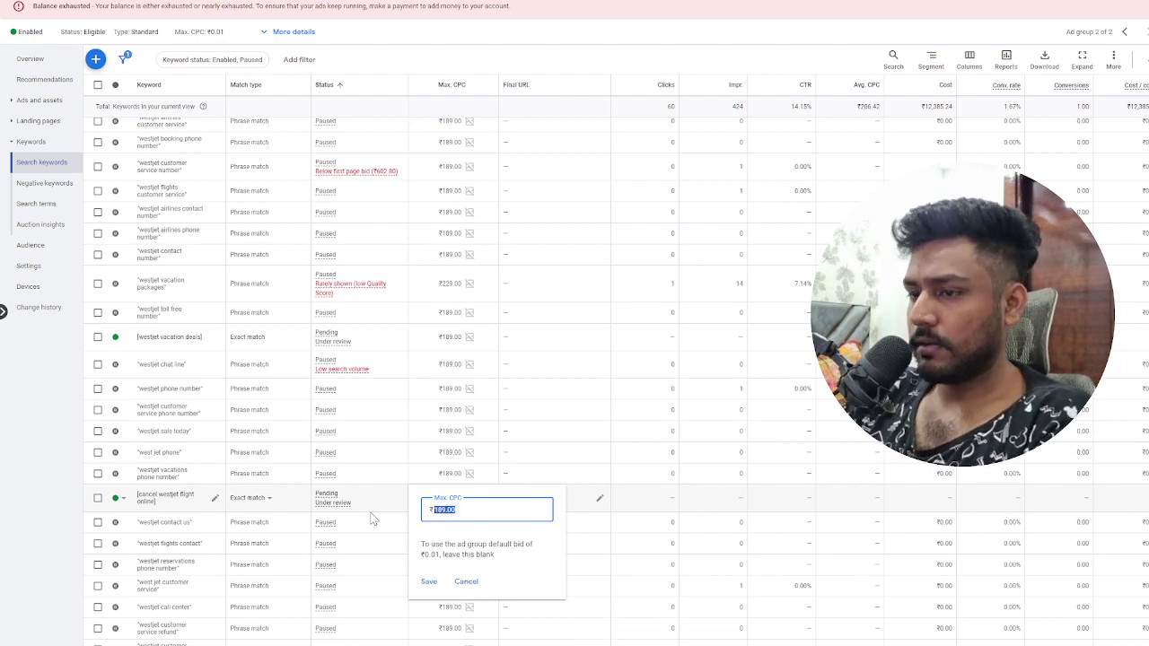
click(427, 582)
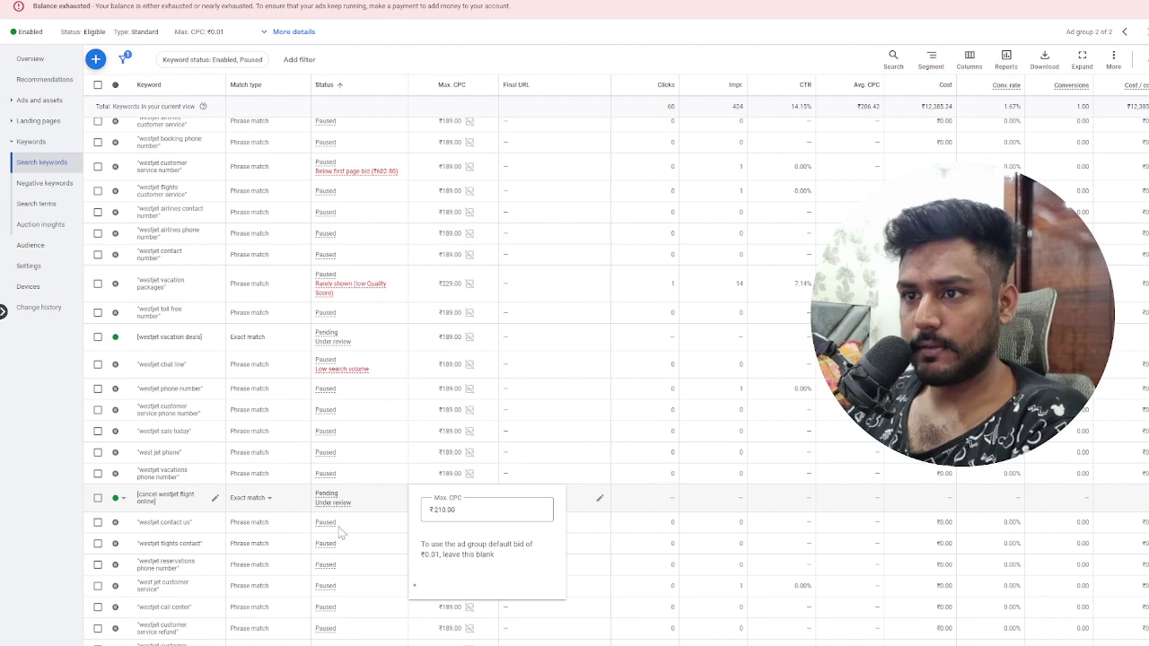
- Show 100 keywords per page and re-sort the list by status so the eligible keywords come first
scroll(366, 539, down, 1)
scroll(366, 538, down, 2)
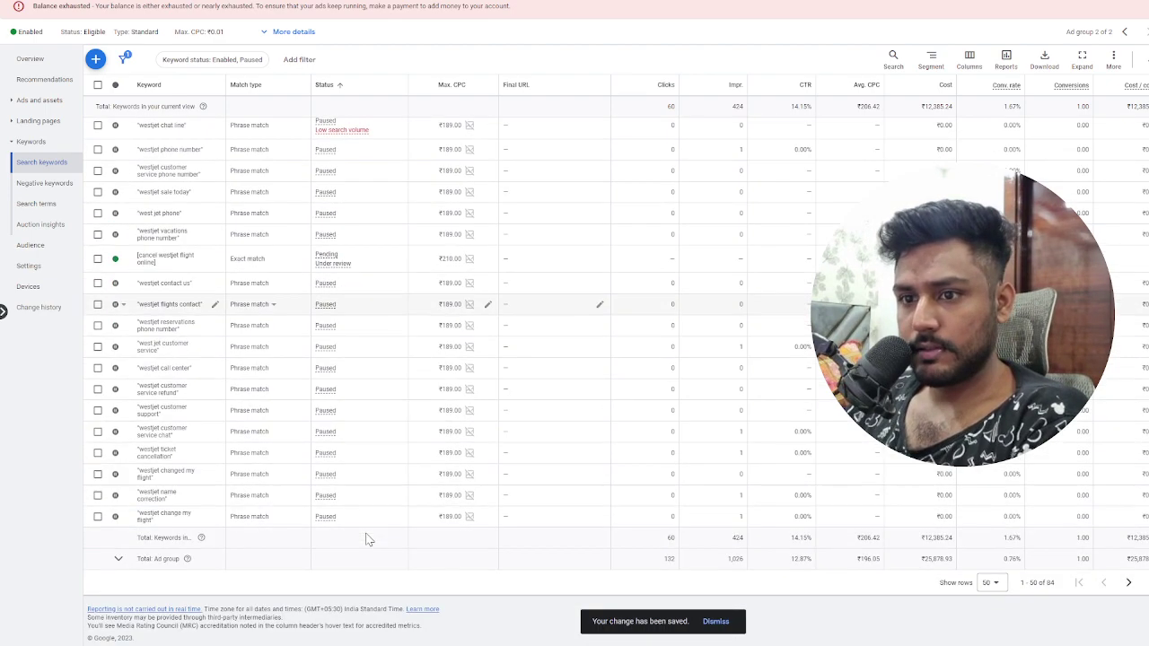
click(989, 582)
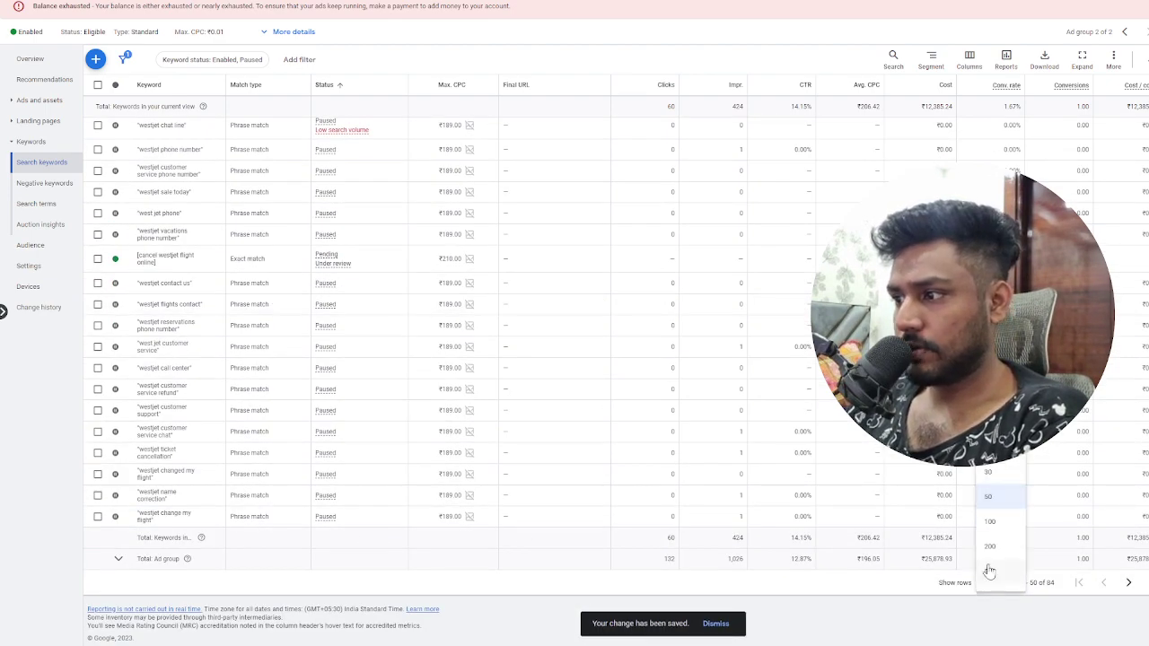
click(989, 522)
scroll(432, 407, up, 15)
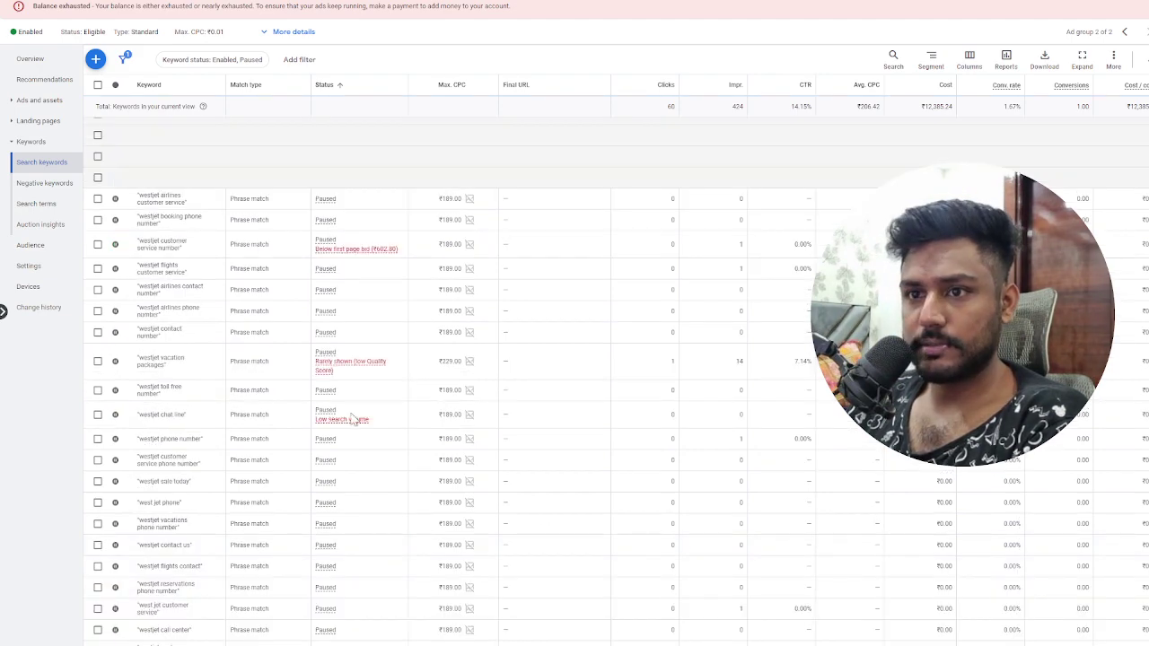
click(351, 259)
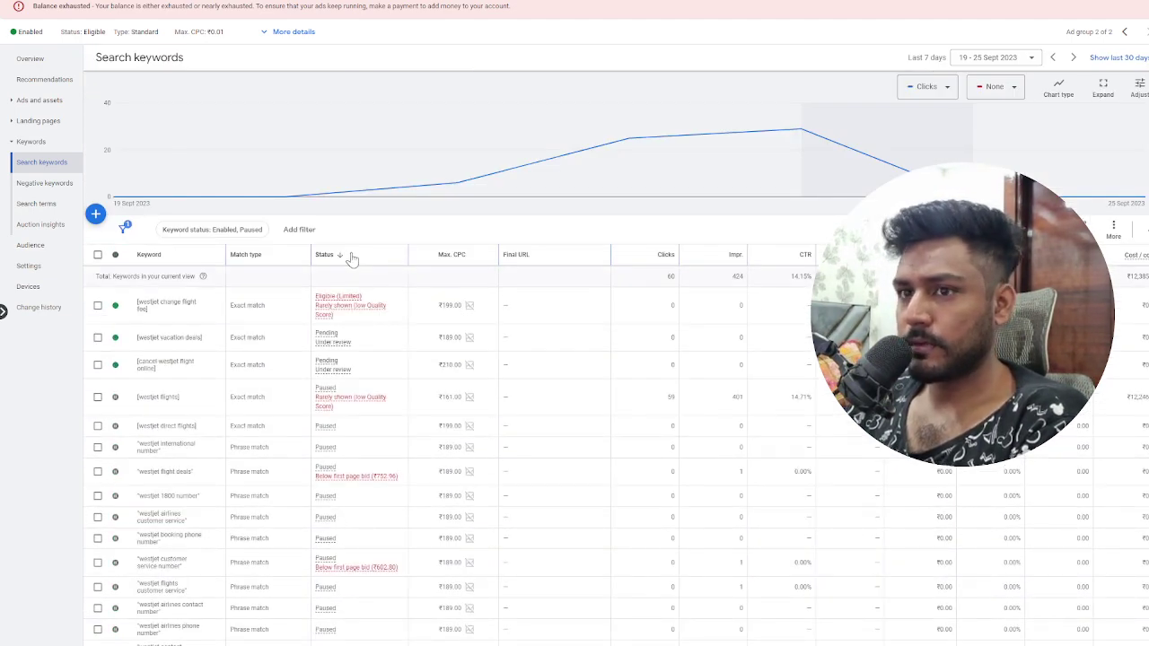
click(351, 257)
- Enable the paused keyword westjet name correction and change its match type to exact match
scroll(392, 369, down, 5)
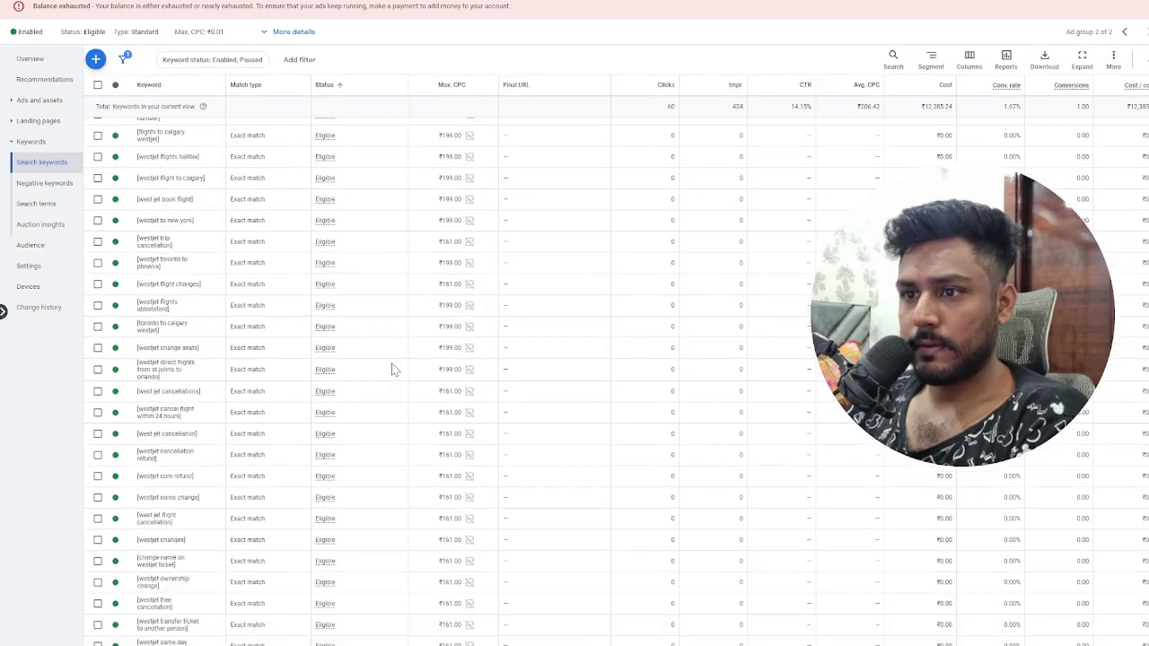
scroll(392, 369, down, 3)
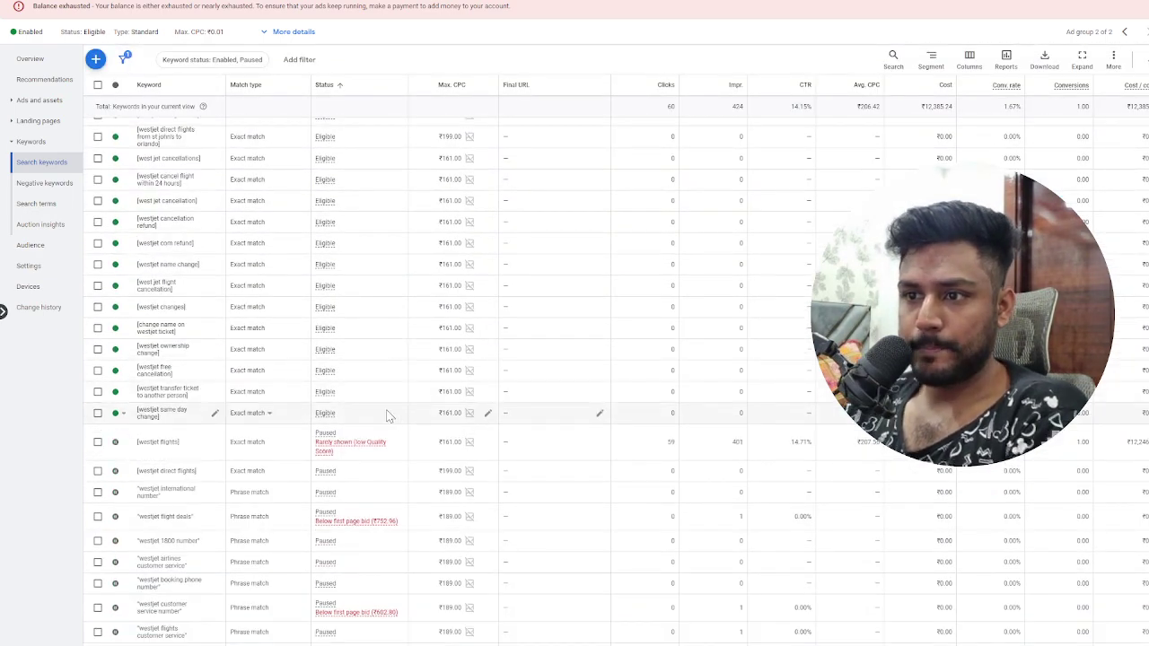
scroll(387, 415, down, 8)
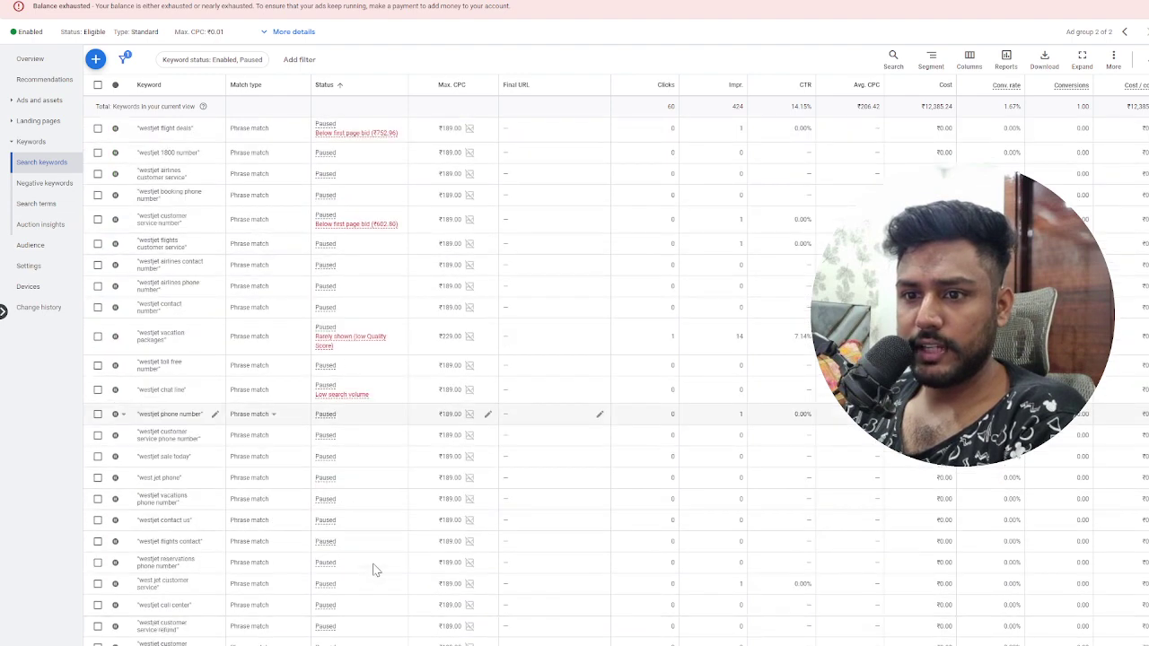
scroll(376, 570, down, 5)
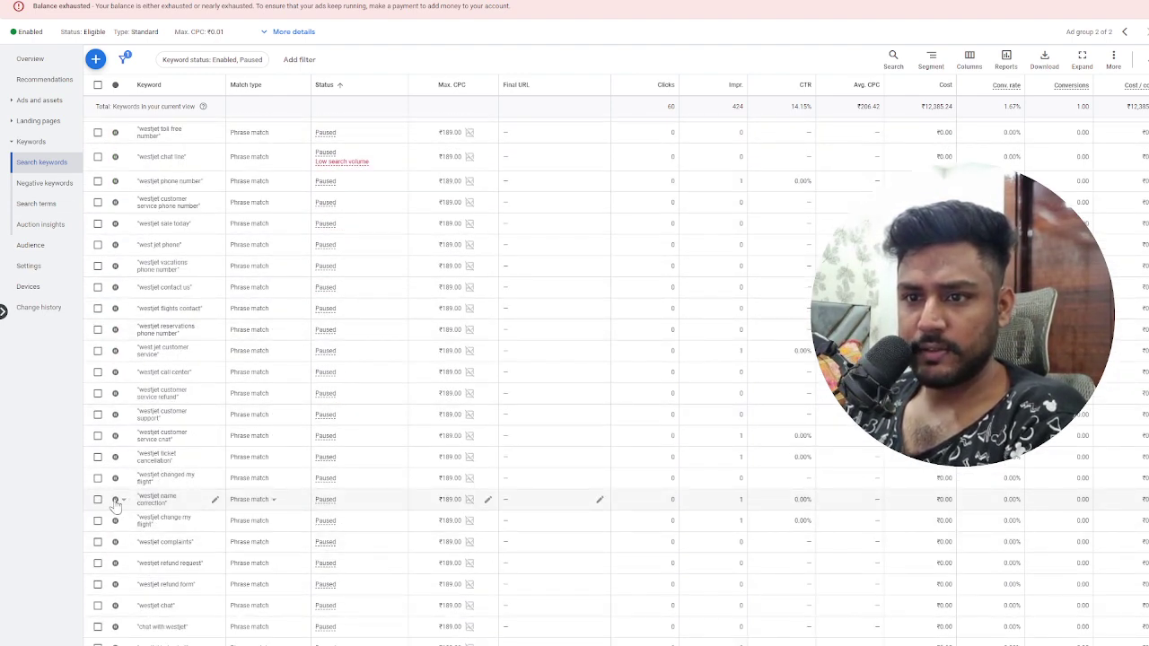
click(116, 501)
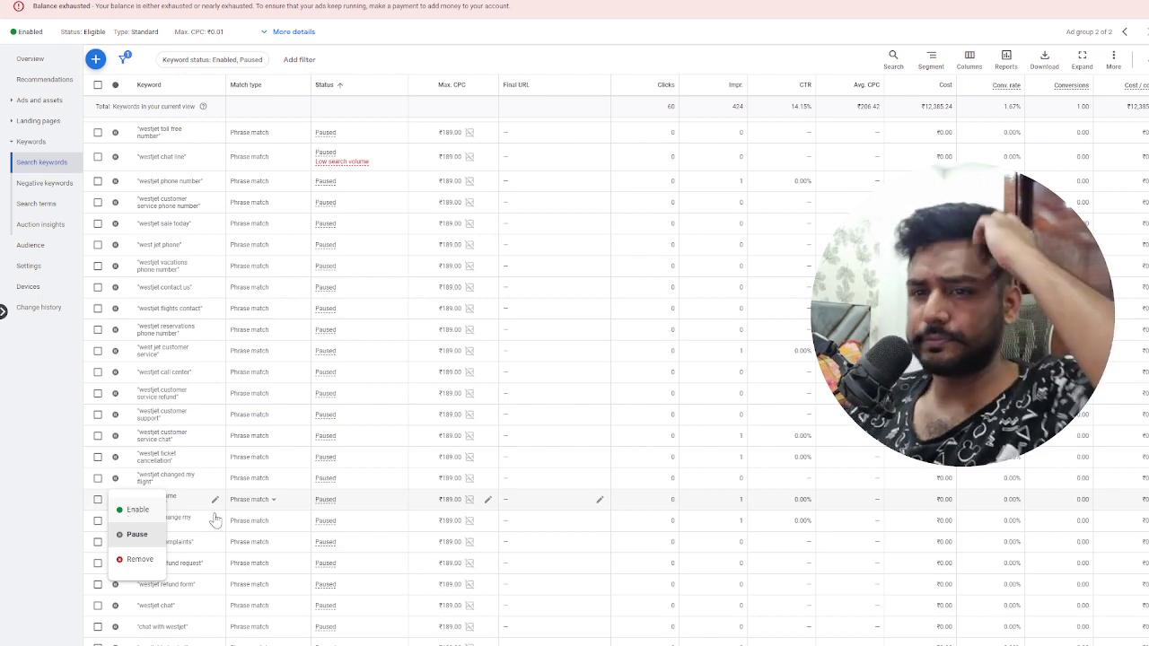
click(136, 534)
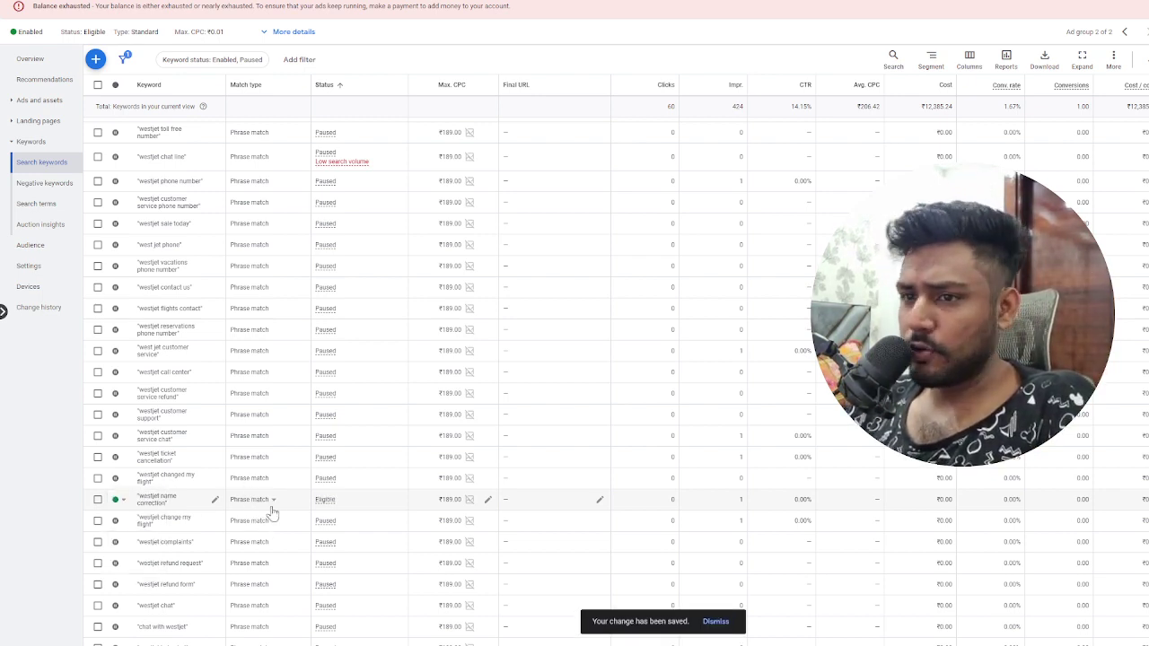
click(272, 506)
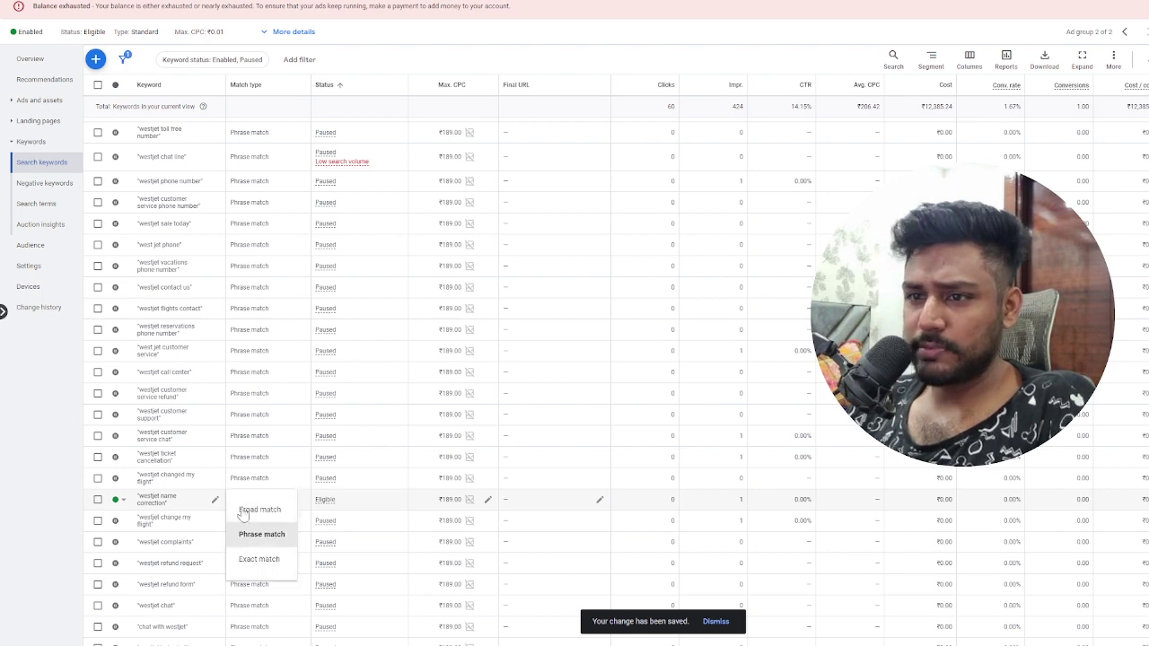
click(292, 551)
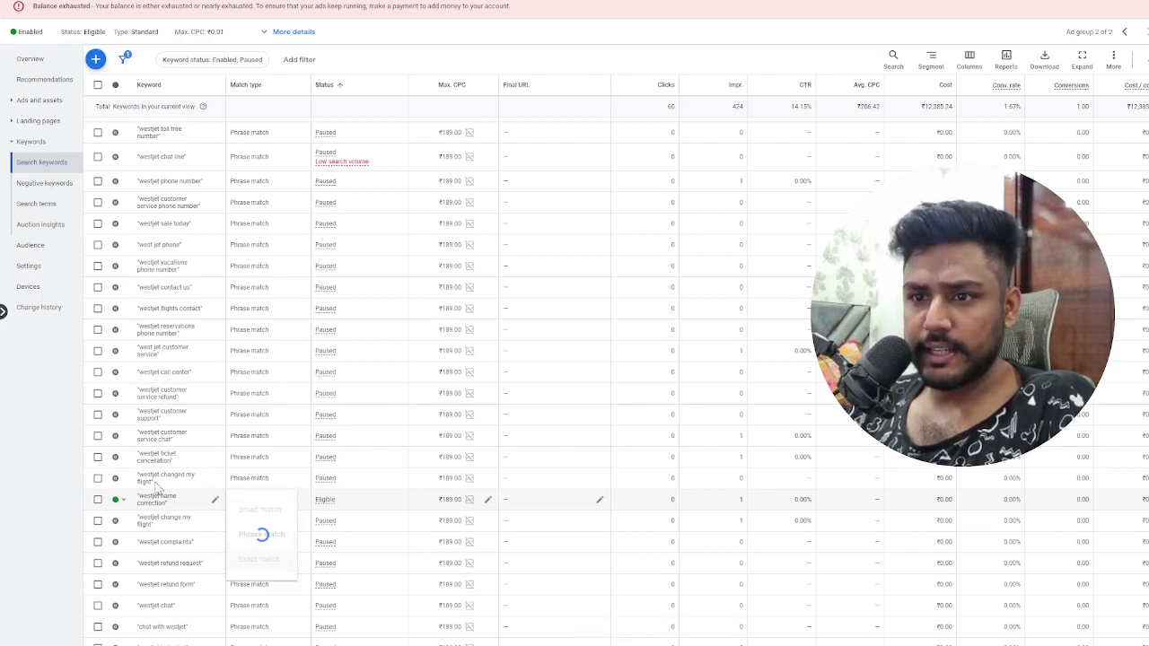
- Enable the paused keyword westjet ticket cancellation and change its match type to exact match
click(115, 458)
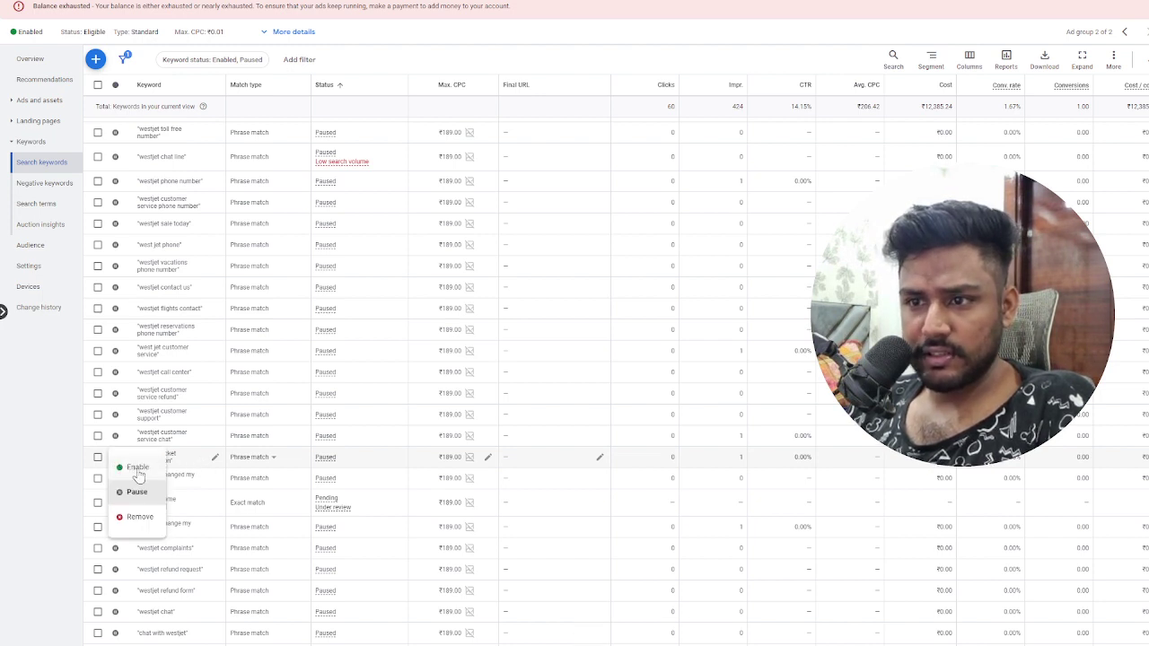
click(137, 492)
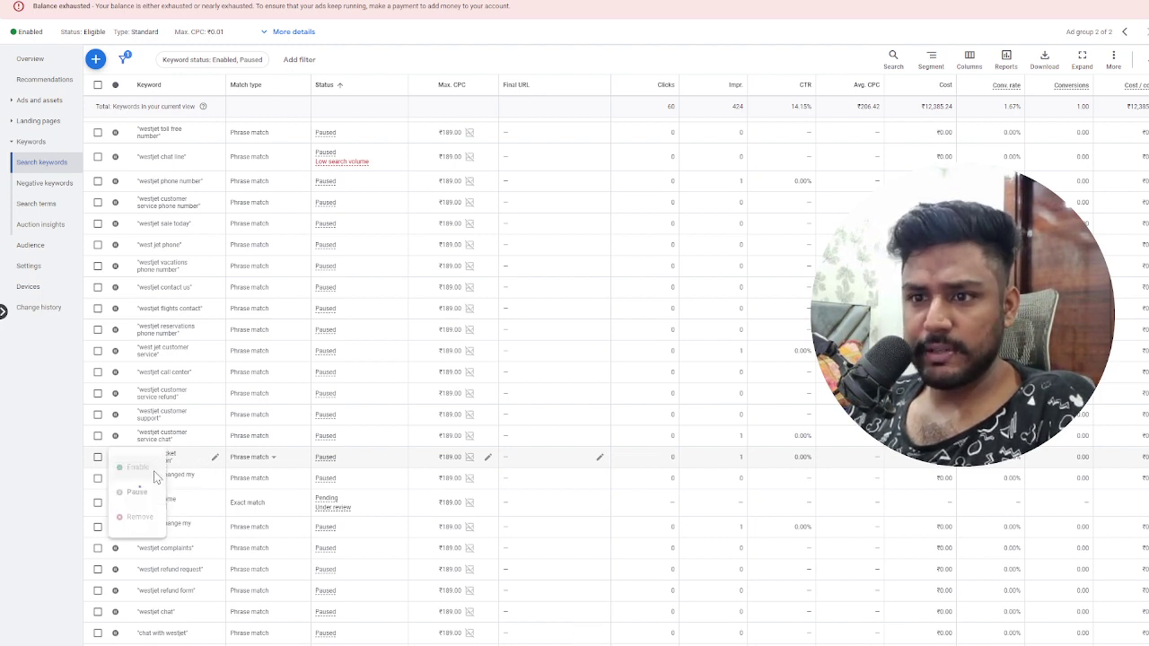
click(268, 460)
click(265, 521)
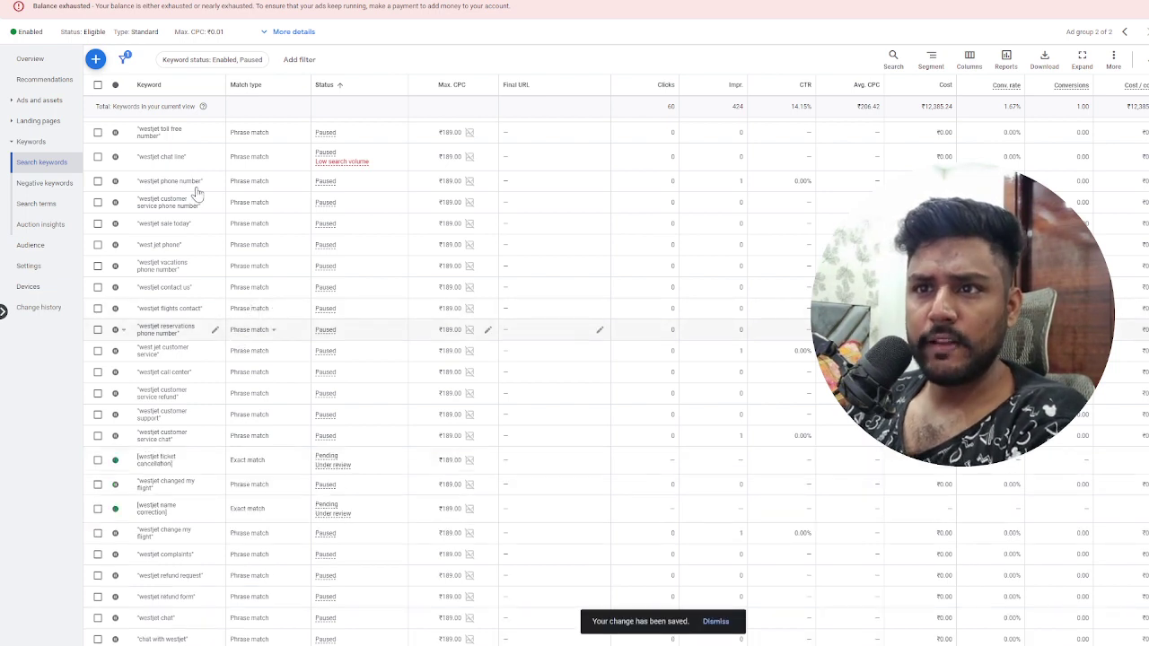
- Enable the paused keyword westjet request refund and change its match type to exact match
scroll(267, 410, down, 3)
scroll(242, 464, down, 2)
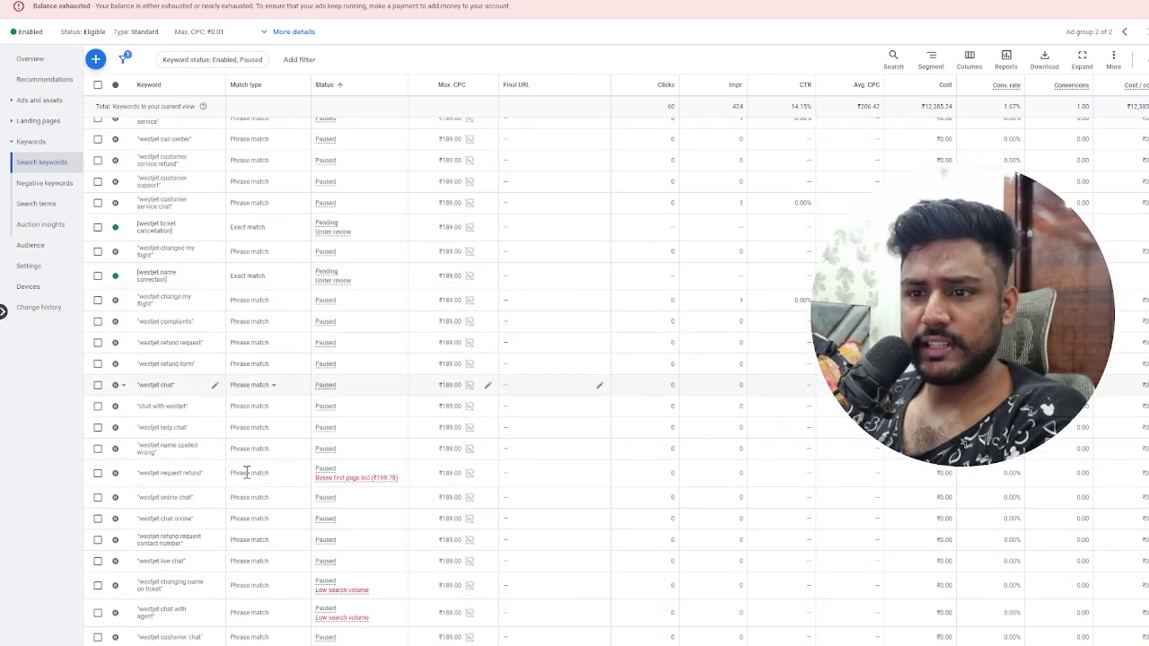
click(117, 473)
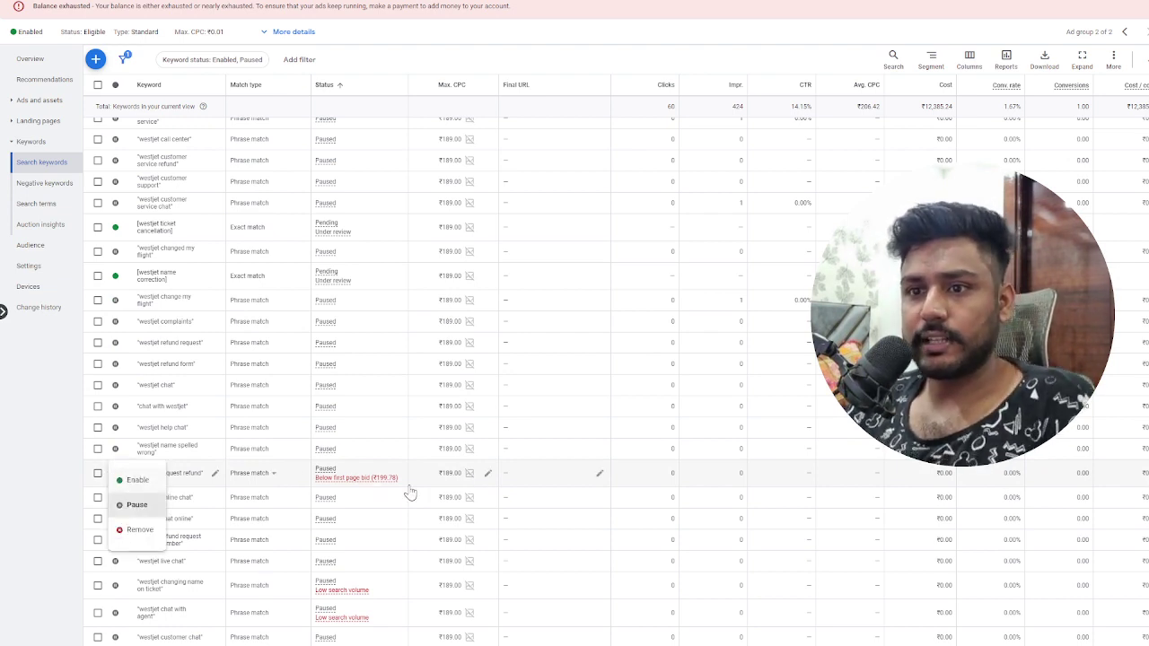
click(137, 505)
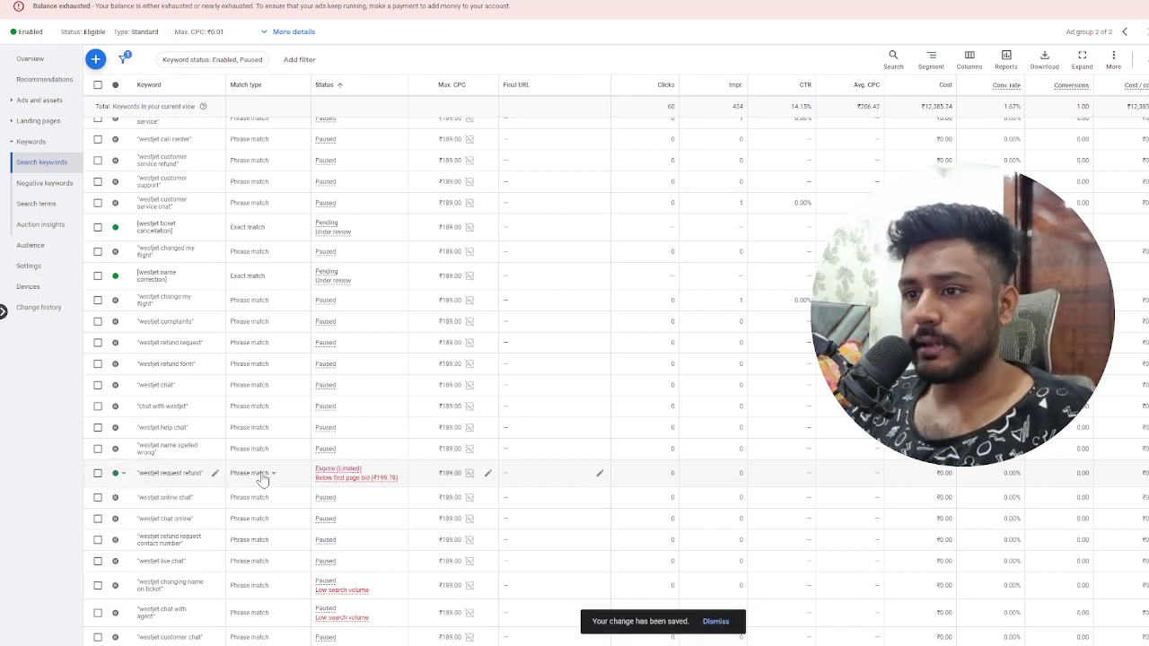
click(260, 478)
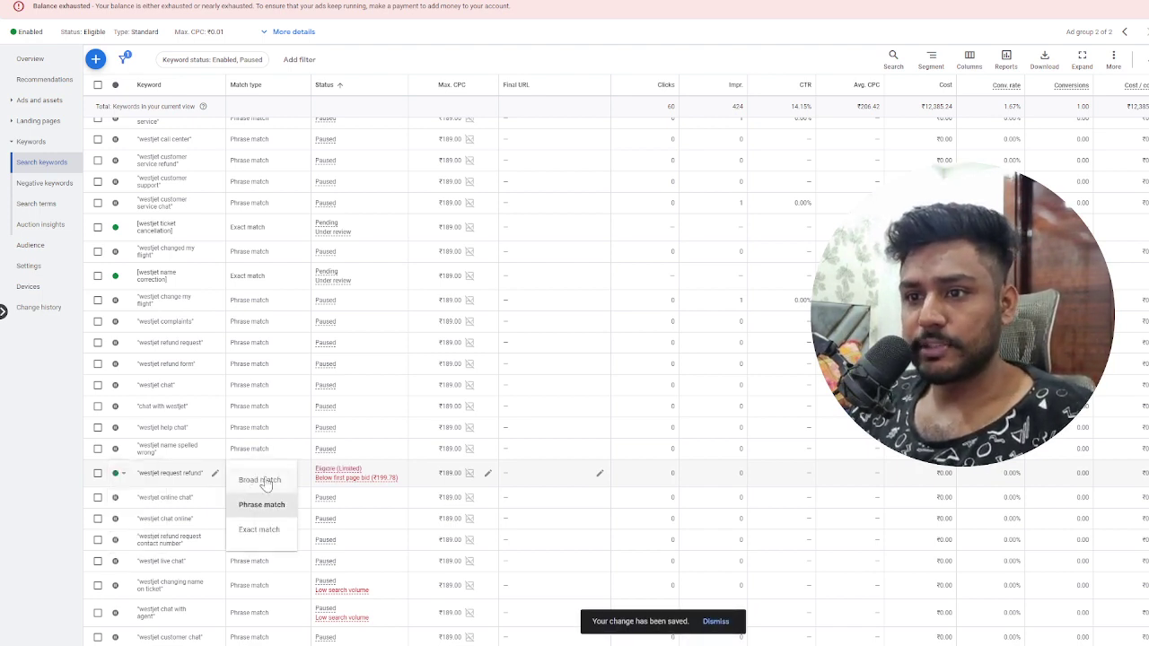
click(253, 534)
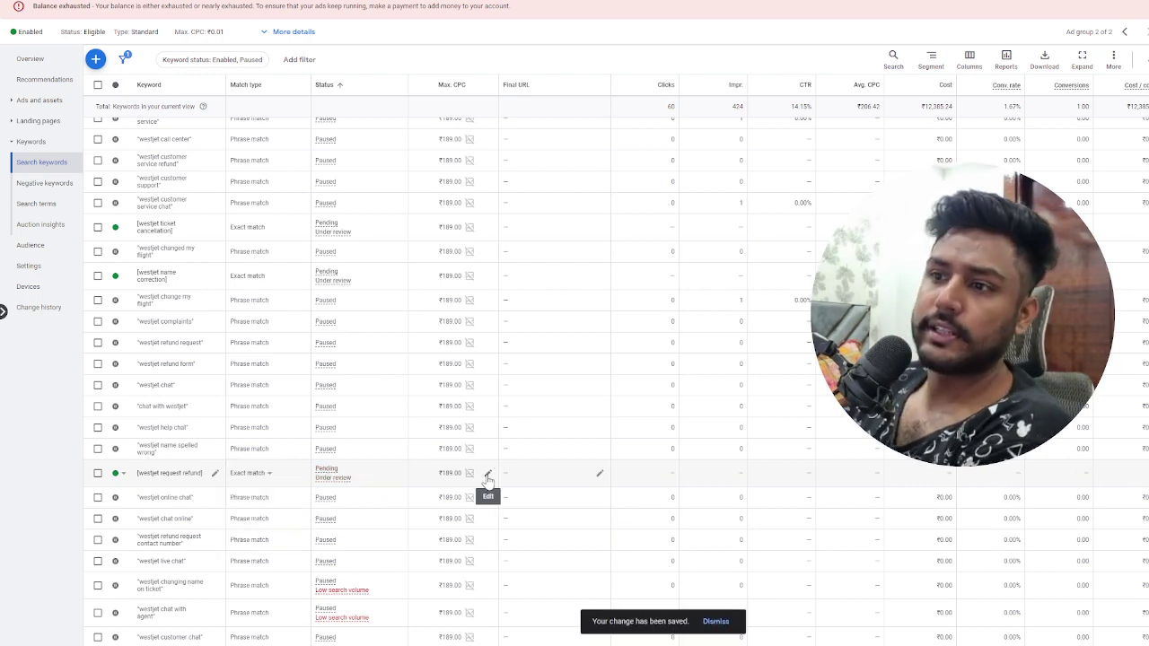
- Set the max CPC bid of the keyword westjet request refund to ₹200
click(488, 476)
double_click(456, 486)
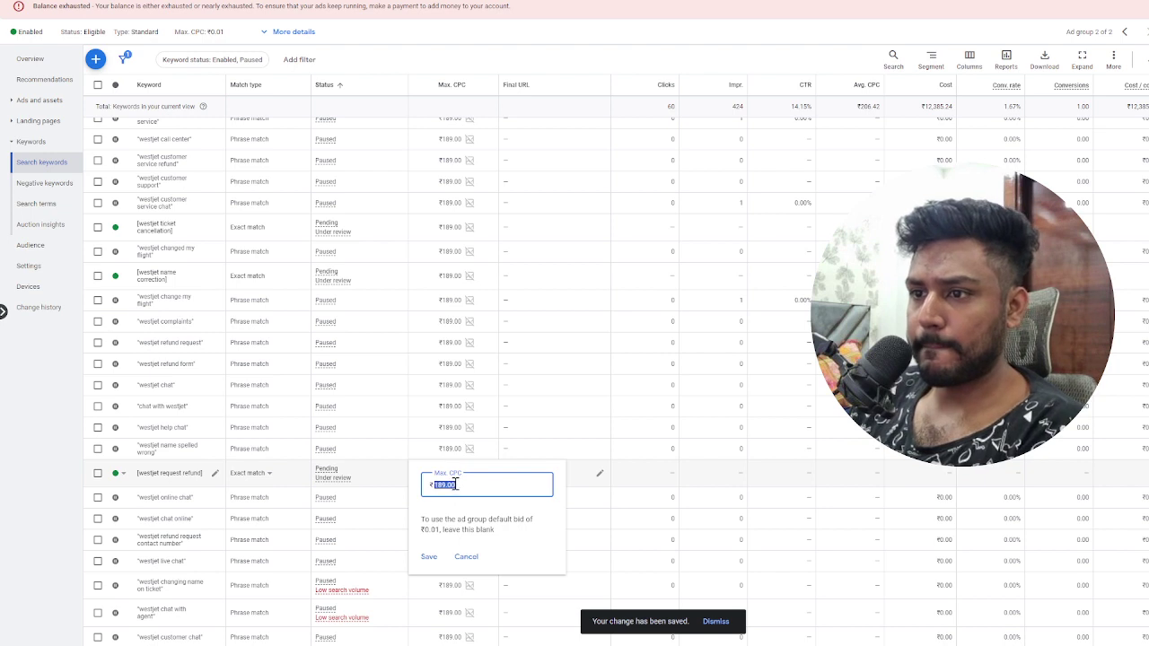
text(200)
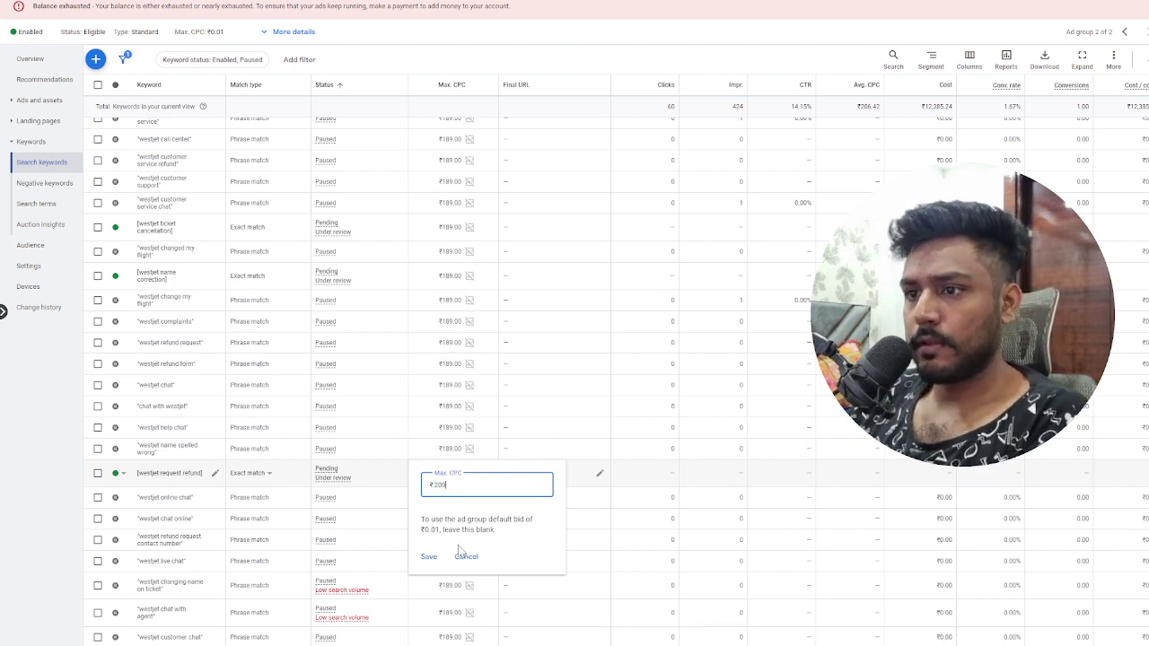
click(428, 557)
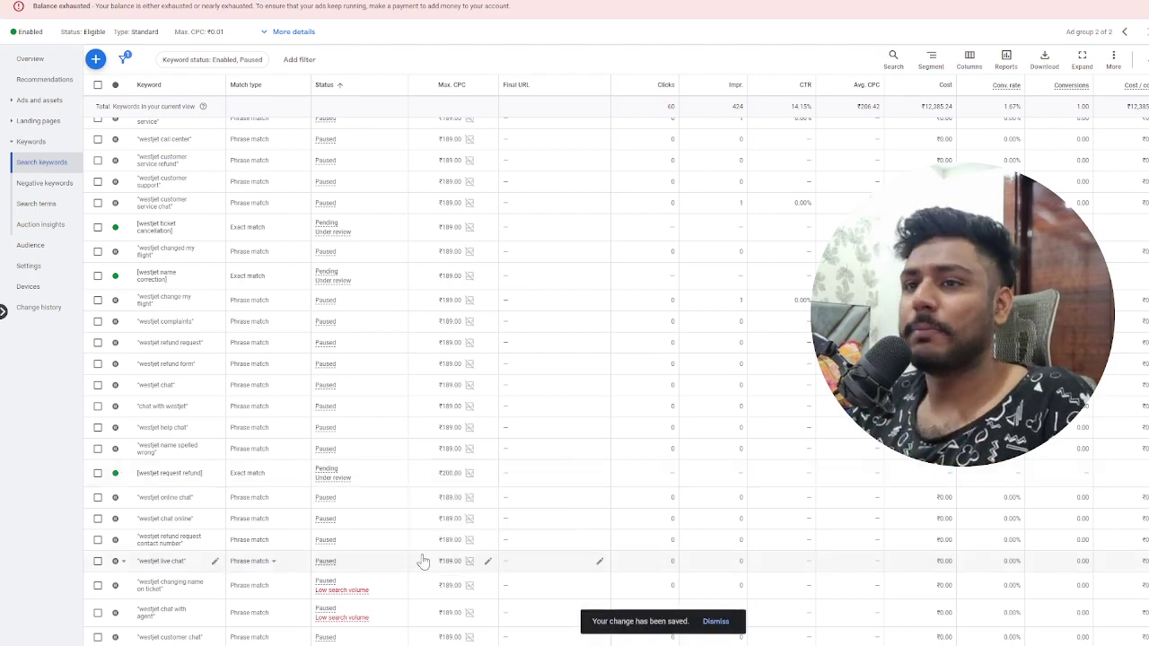
- View the ad group's overview and its landing pages report, with the date range set to the last 14 days
scroll(422, 561, down, 3)
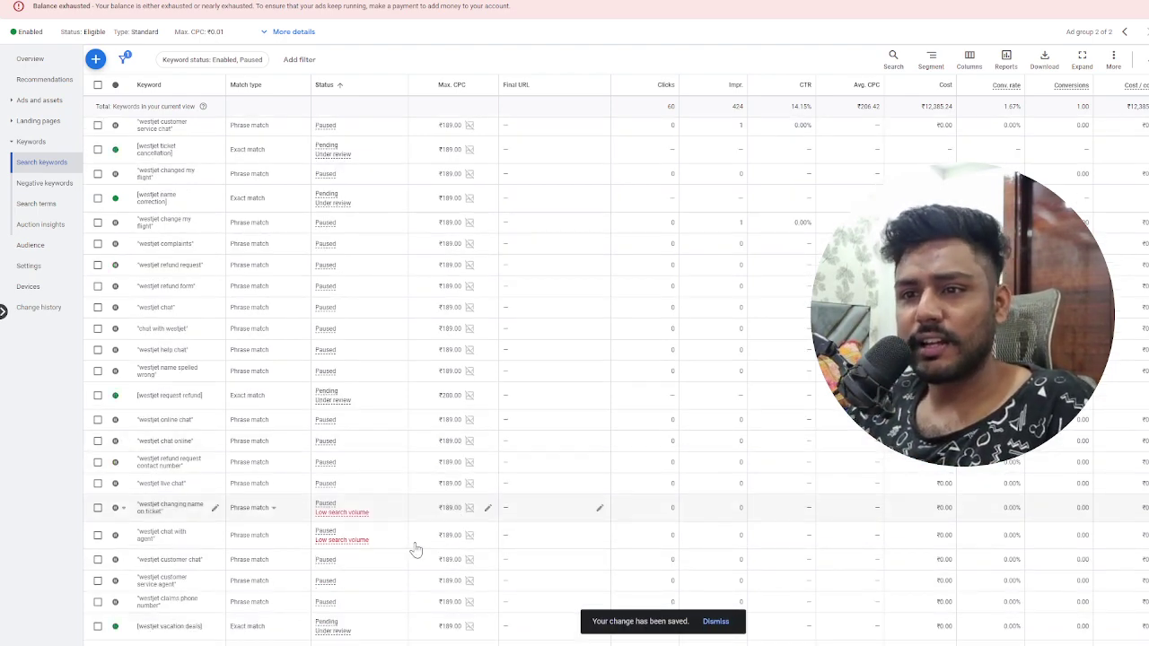
scroll(416, 549, down, 2)
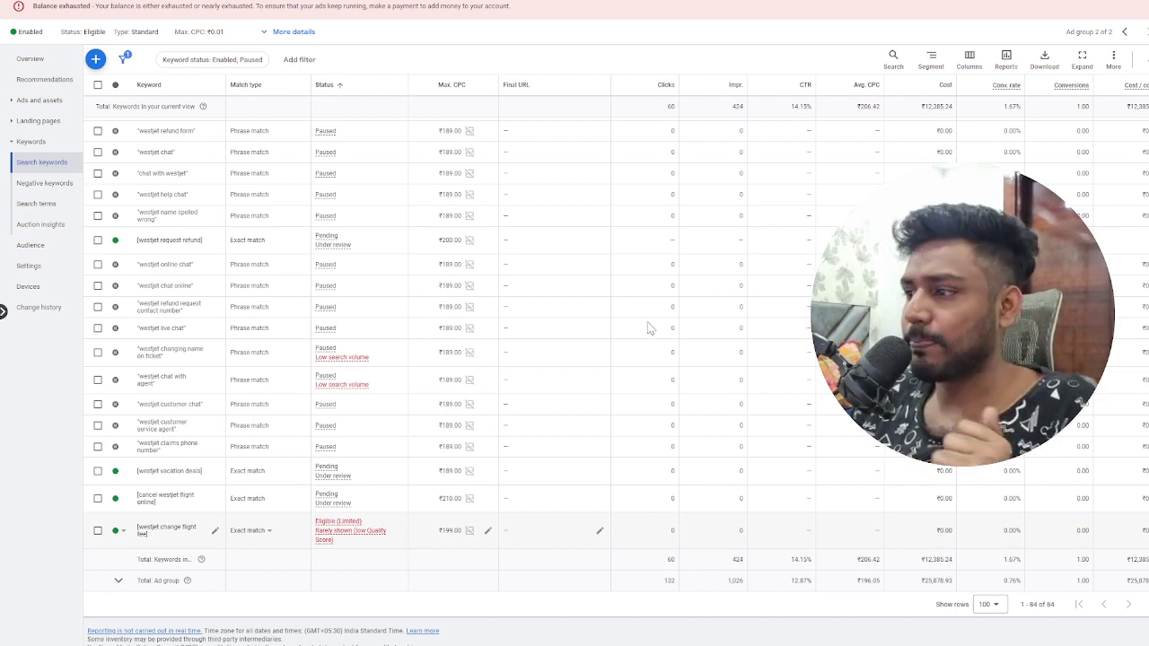
click(53, 69)
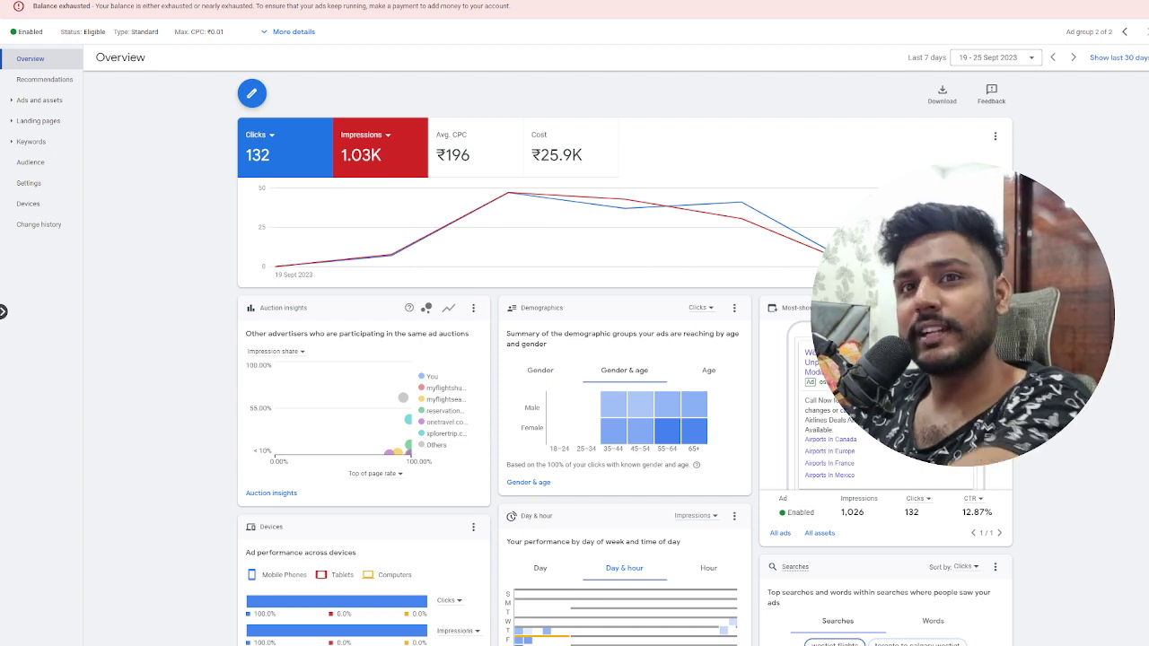
click(45, 120)
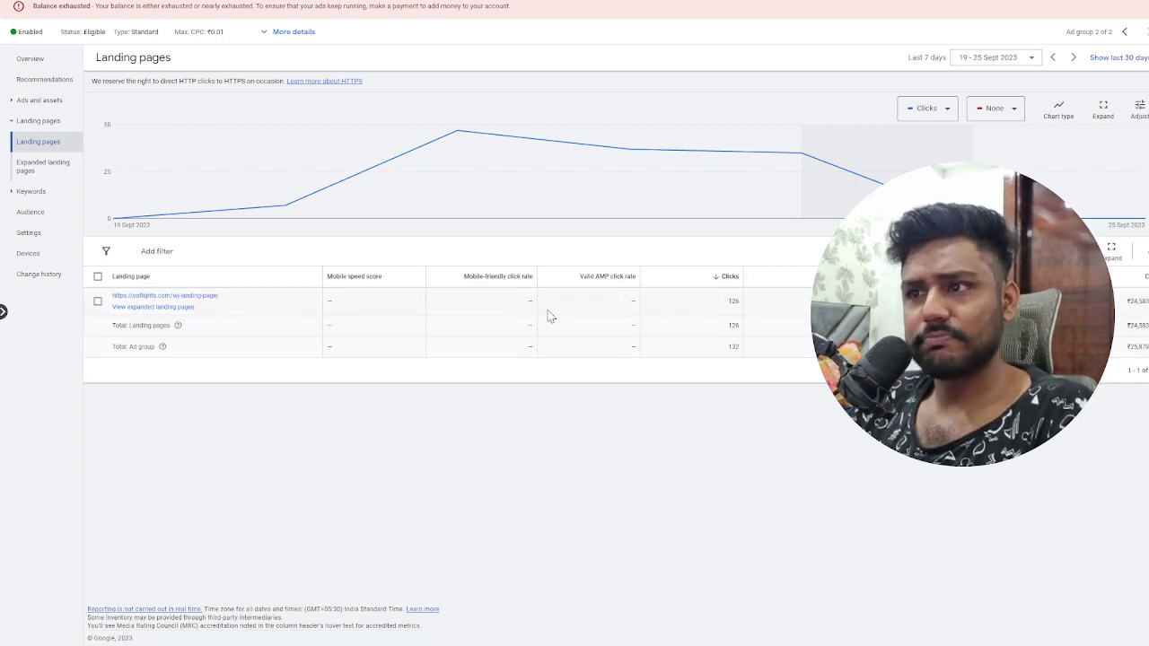
click(1002, 67)
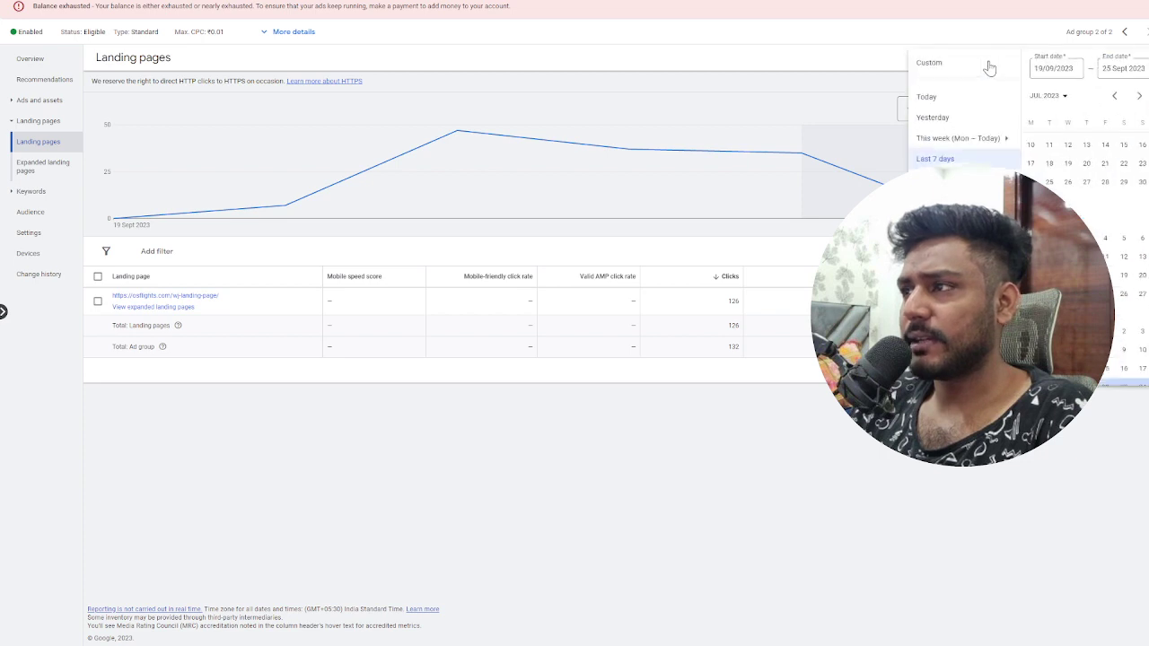
click(938, 176)
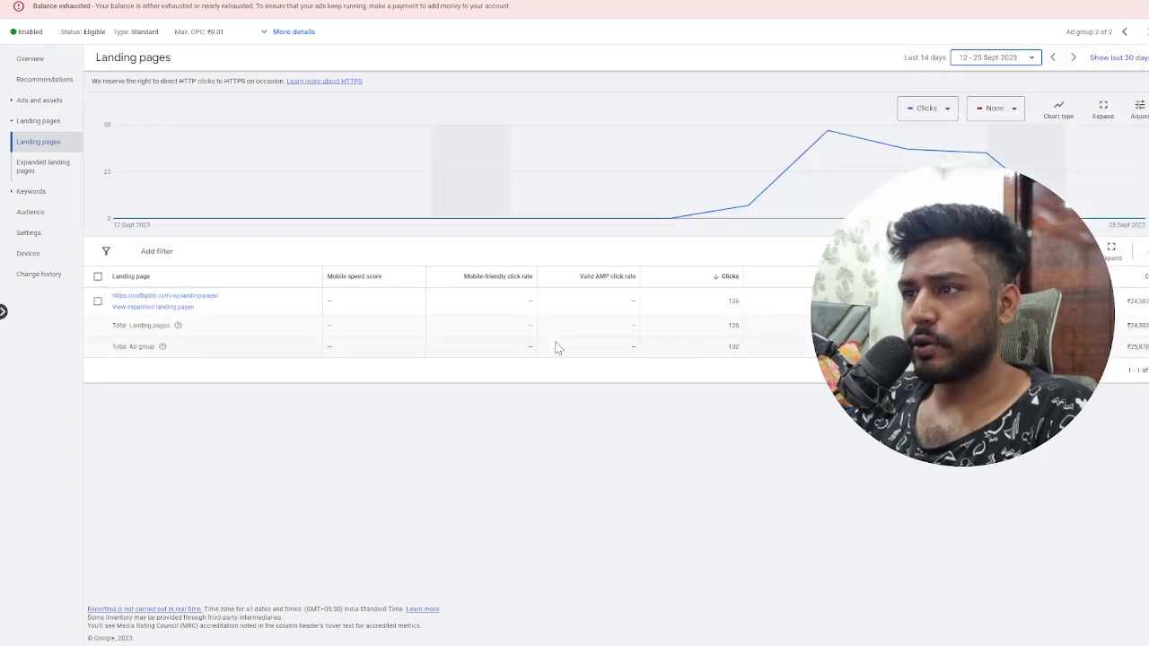